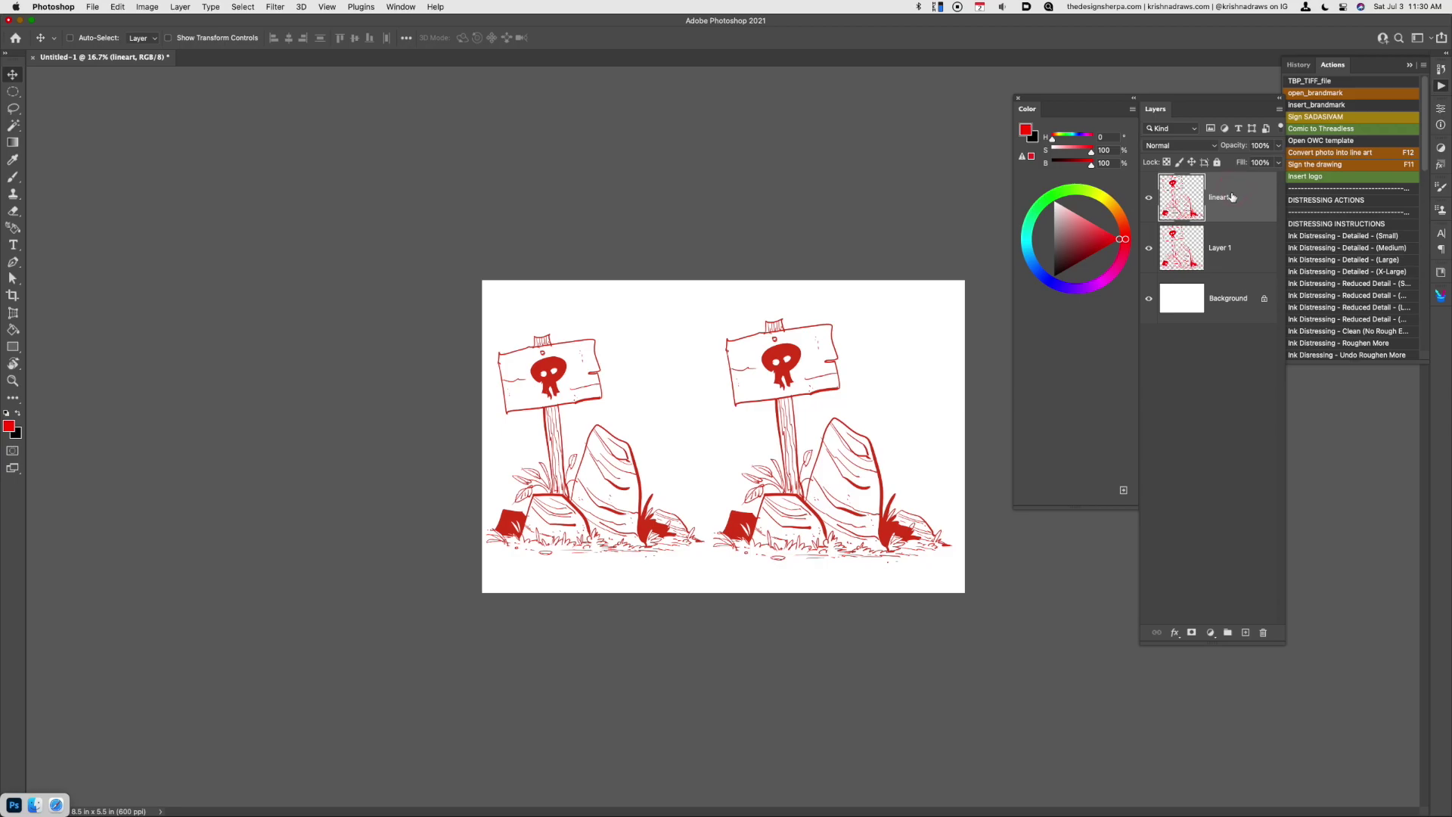
# Fade the lineart layer to 30% opacity and add a new layer directly above Layer 1
pyautogui.press('3')
pyautogui.click(1238, 251)
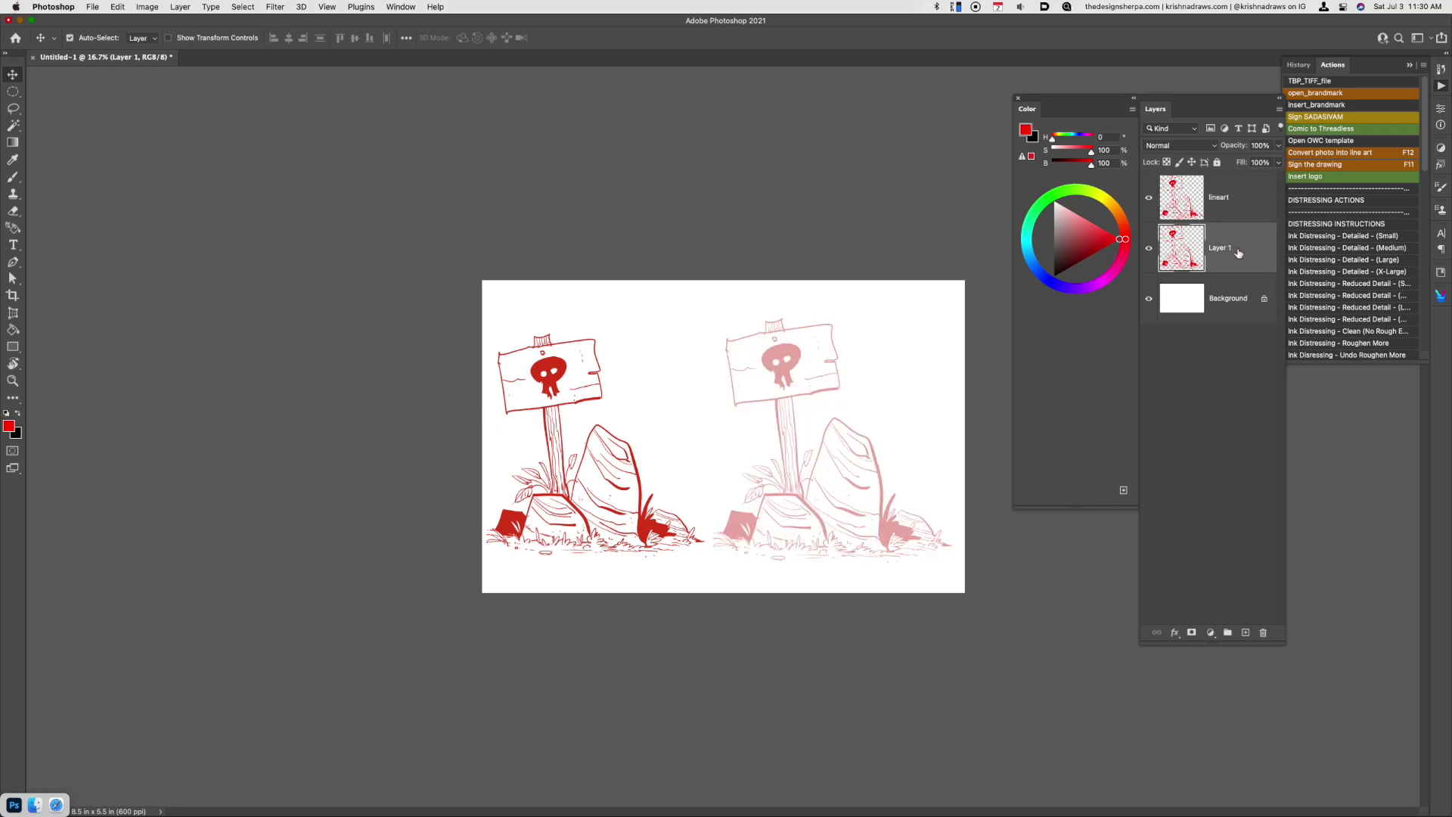
pyautogui.press('super+alt+shift+n')
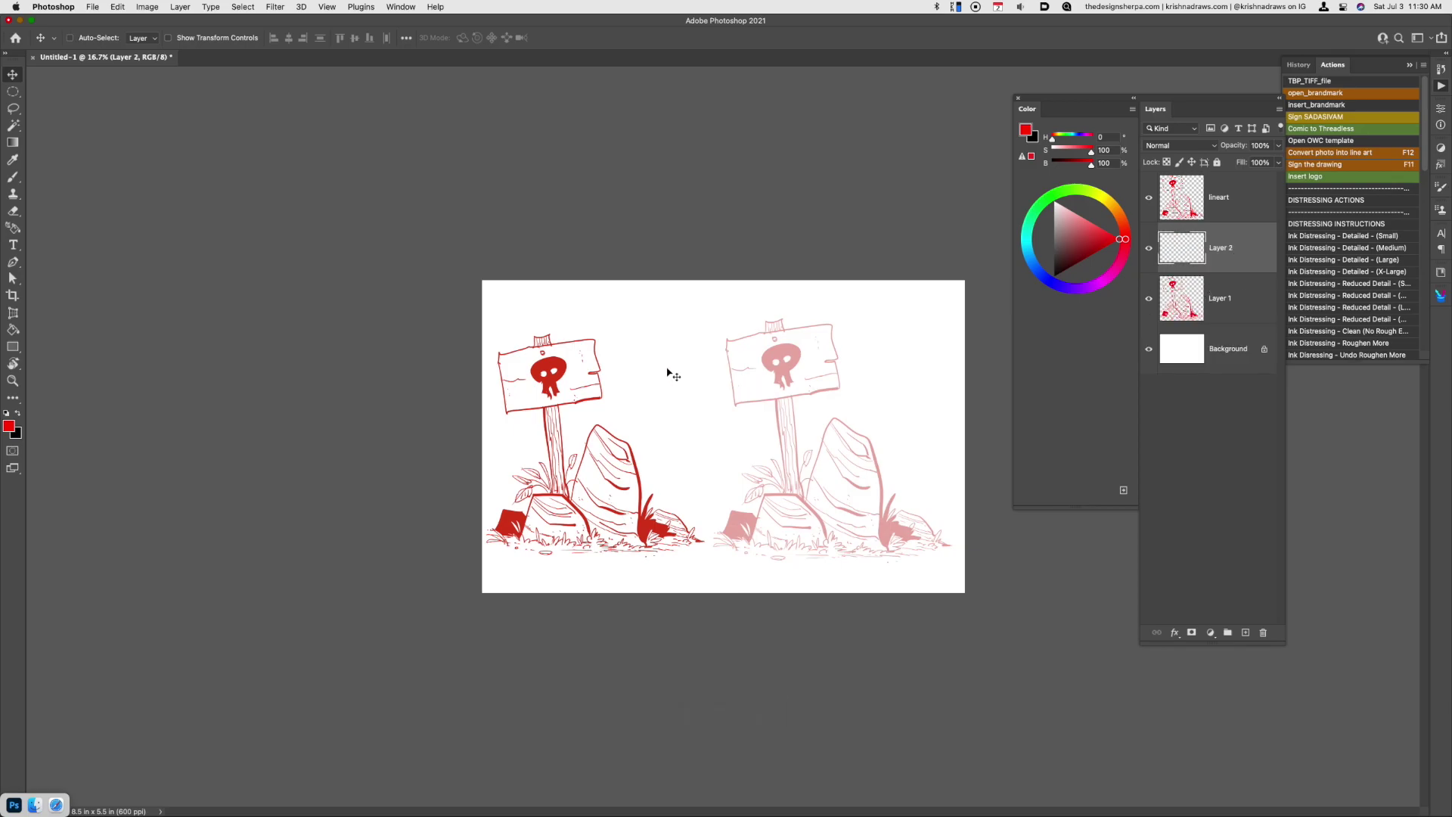
# Outline the faded drawing's signboard and post as one selection with the Polygonal Lasso
pyautogui.press('l')
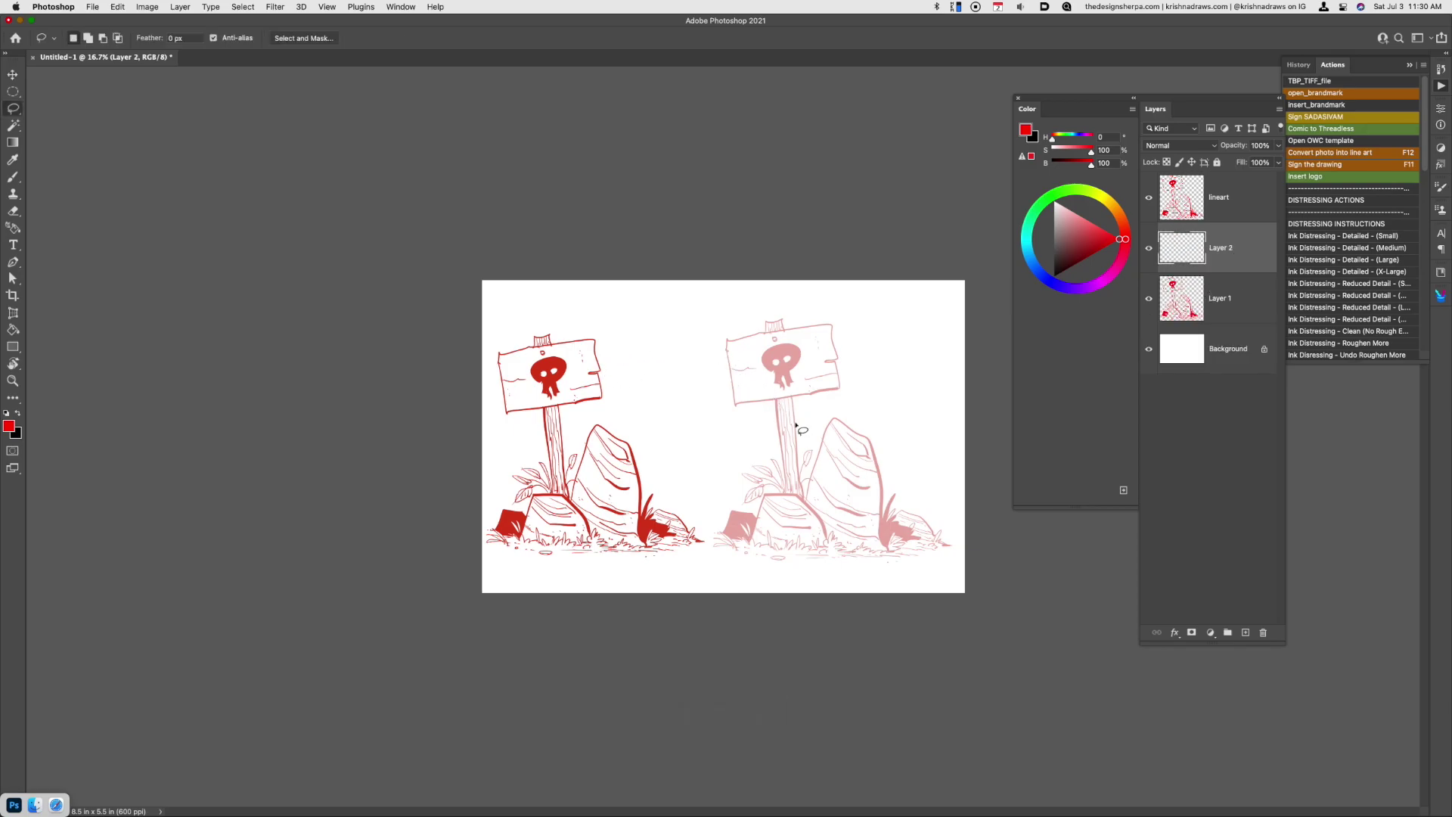
pyautogui.hotkey('shift', 'l')
pyautogui.click(727, 342)
pyautogui.click(734, 405)
pyautogui.click(778, 402)
pyautogui.click(794, 496)
pyautogui.click(803, 497)
pyautogui.click(794, 402)
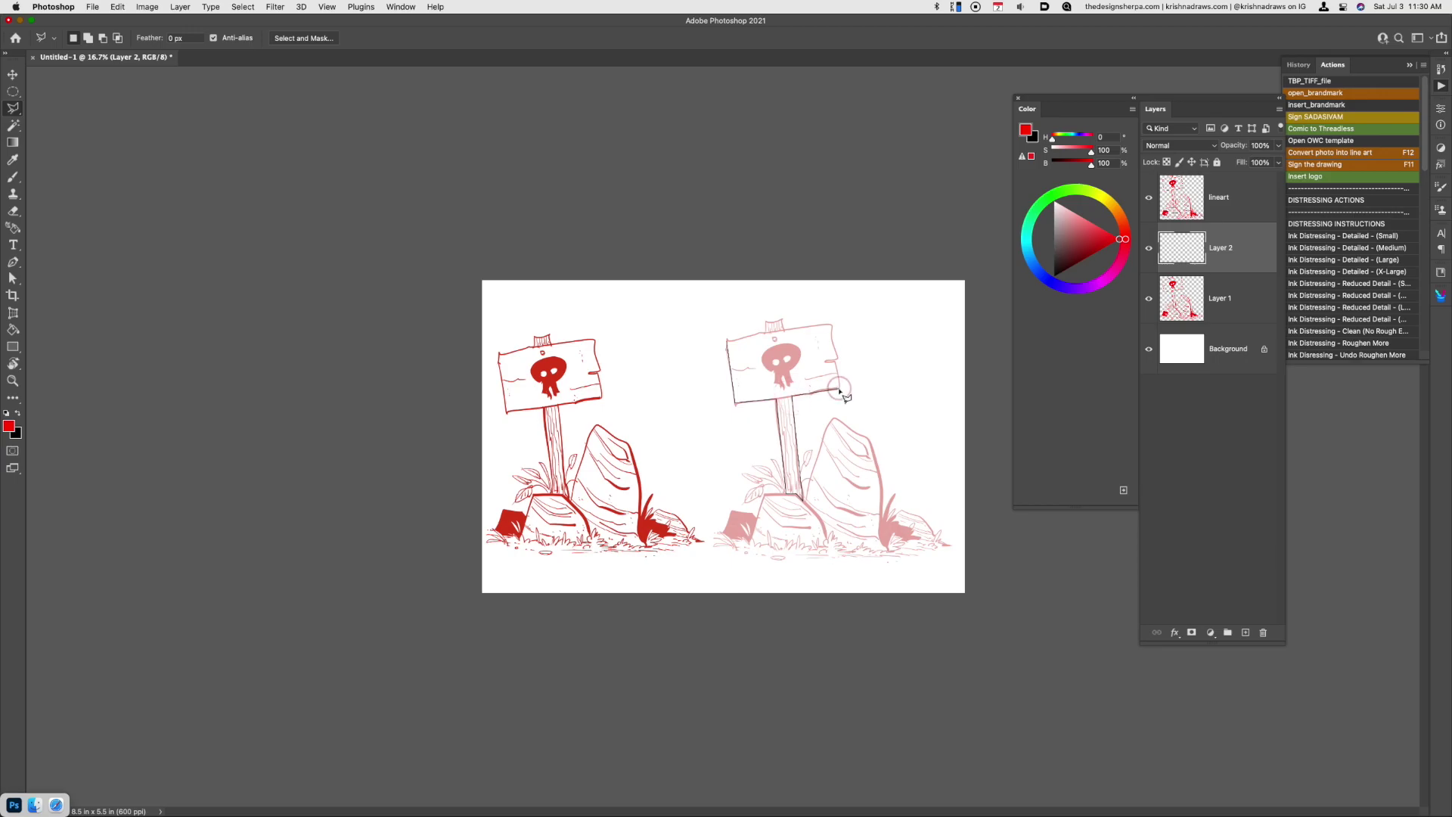
pyautogui.click(828, 362)
pyautogui.click(835, 354)
pyautogui.click(834, 327)
pyautogui.click(784, 332)
pyautogui.click(782, 320)
pyautogui.click(765, 321)
pyautogui.click(766, 333)
pyautogui.click(732, 340)
pyautogui.click(727, 342)
# Fill the sign selection with a muted green (H 103, S 32, B 73) and deselect
pyautogui.moveTo(1106, 241); pyautogui.dragTo(1106, 230)
pyautogui.click(1065, 191)
pyautogui.moveTo(1078, 225); pyautogui.dragTo(1069, 230)
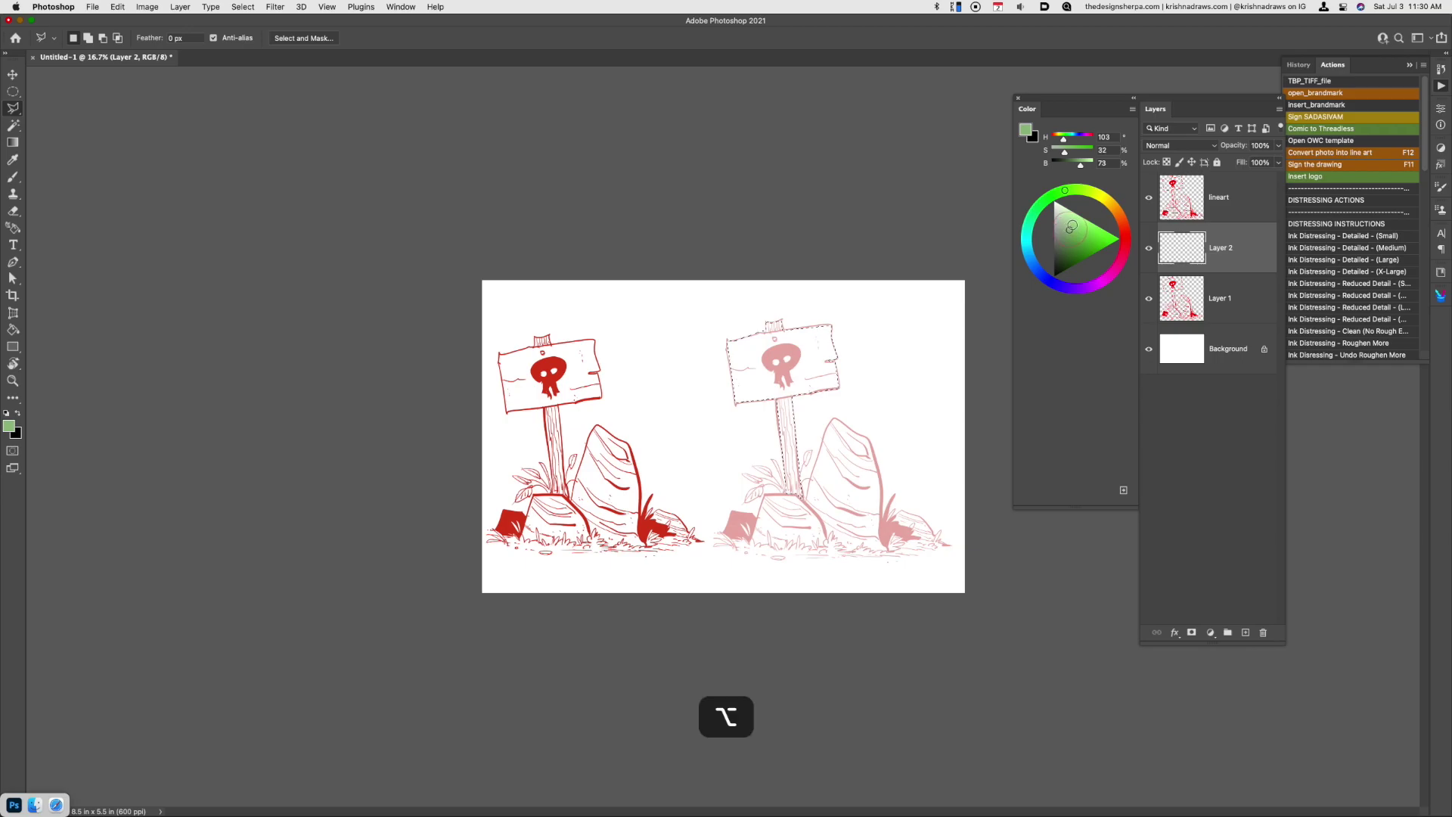
pyautogui.hotkey('alt', 'BackSpace')
pyautogui.press('super+d')
# Outline the rocks and ground beneath the green sign as one selection with the Polygonal Lasso
pyautogui.click(725, 539)
pyautogui.click(727, 511)
pyautogui.click(742, 508)
pyautogui.click(756, 516)
pyautogui.click(765, 496)
pyautogui.click(797, 495)
pyautogui.click(805, 500)
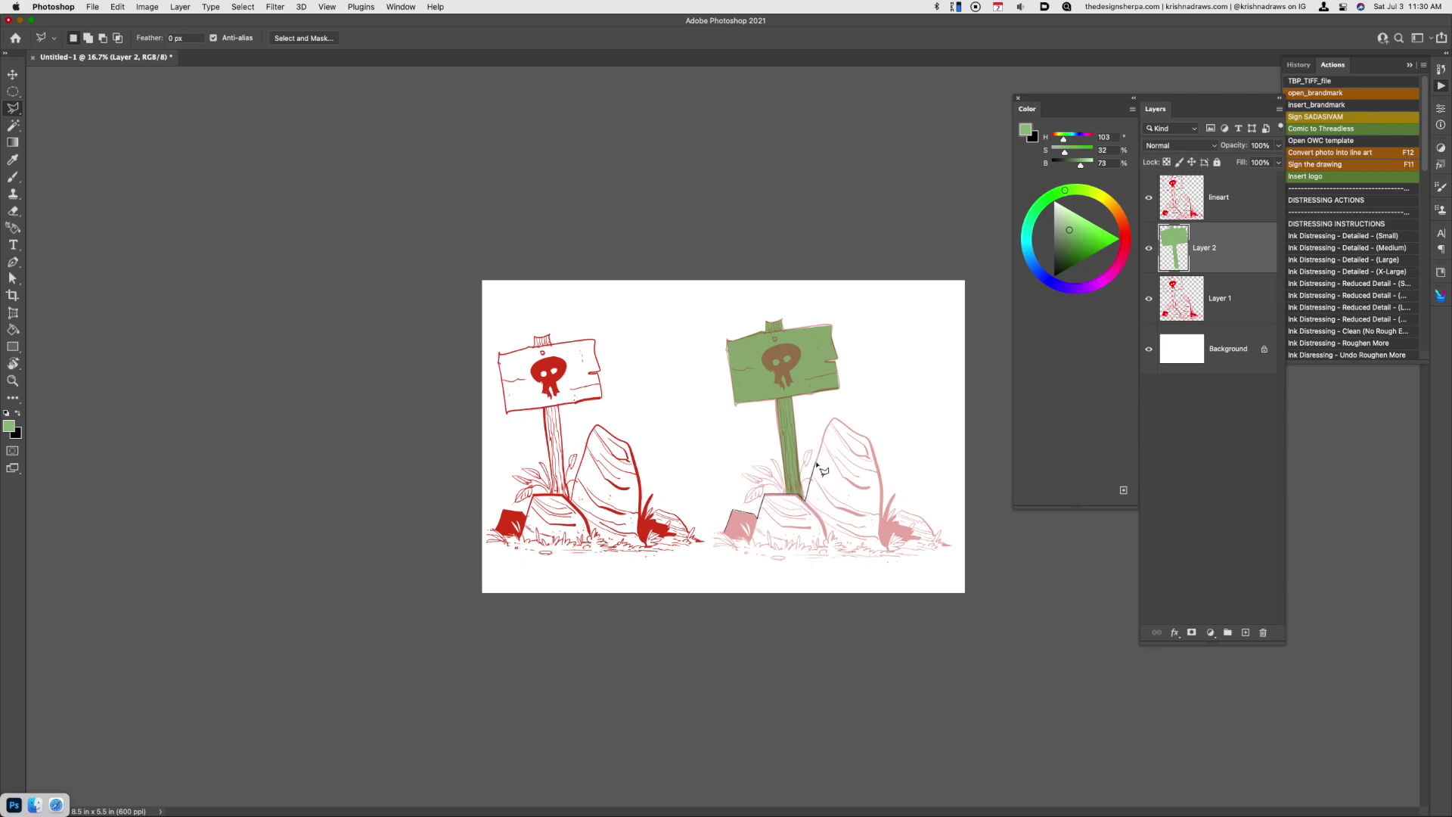
pyautogui.click(833, 418)
pyautogui.click(873, 446)
pyautogui.click(882, 492)
pyautogui.click(888, 547)
pyautogui.click(893, 514)
pyautogui.click(910, 511)
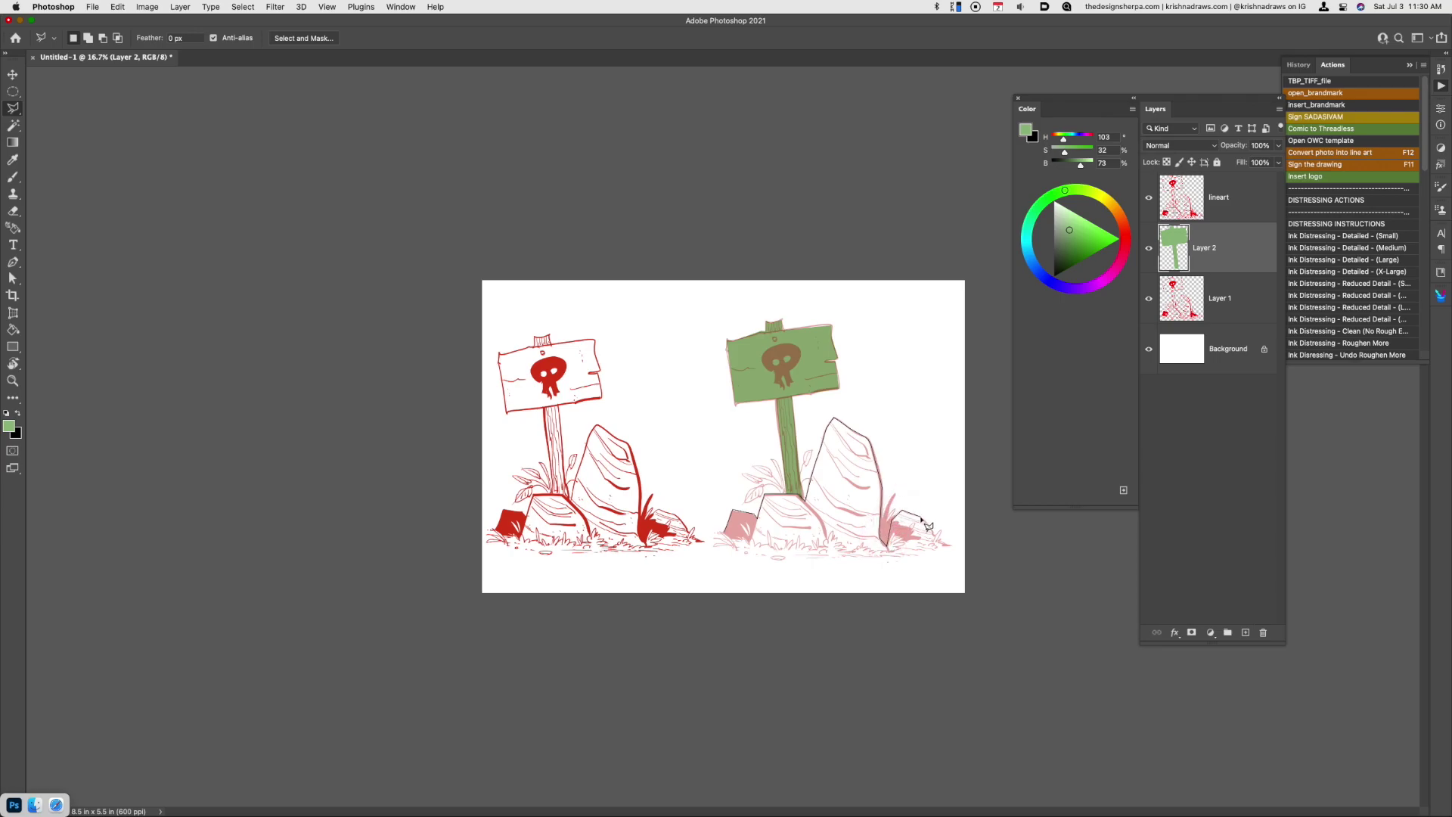
pyautogui.click(949, 545)
pyautogui.click(891, 556)
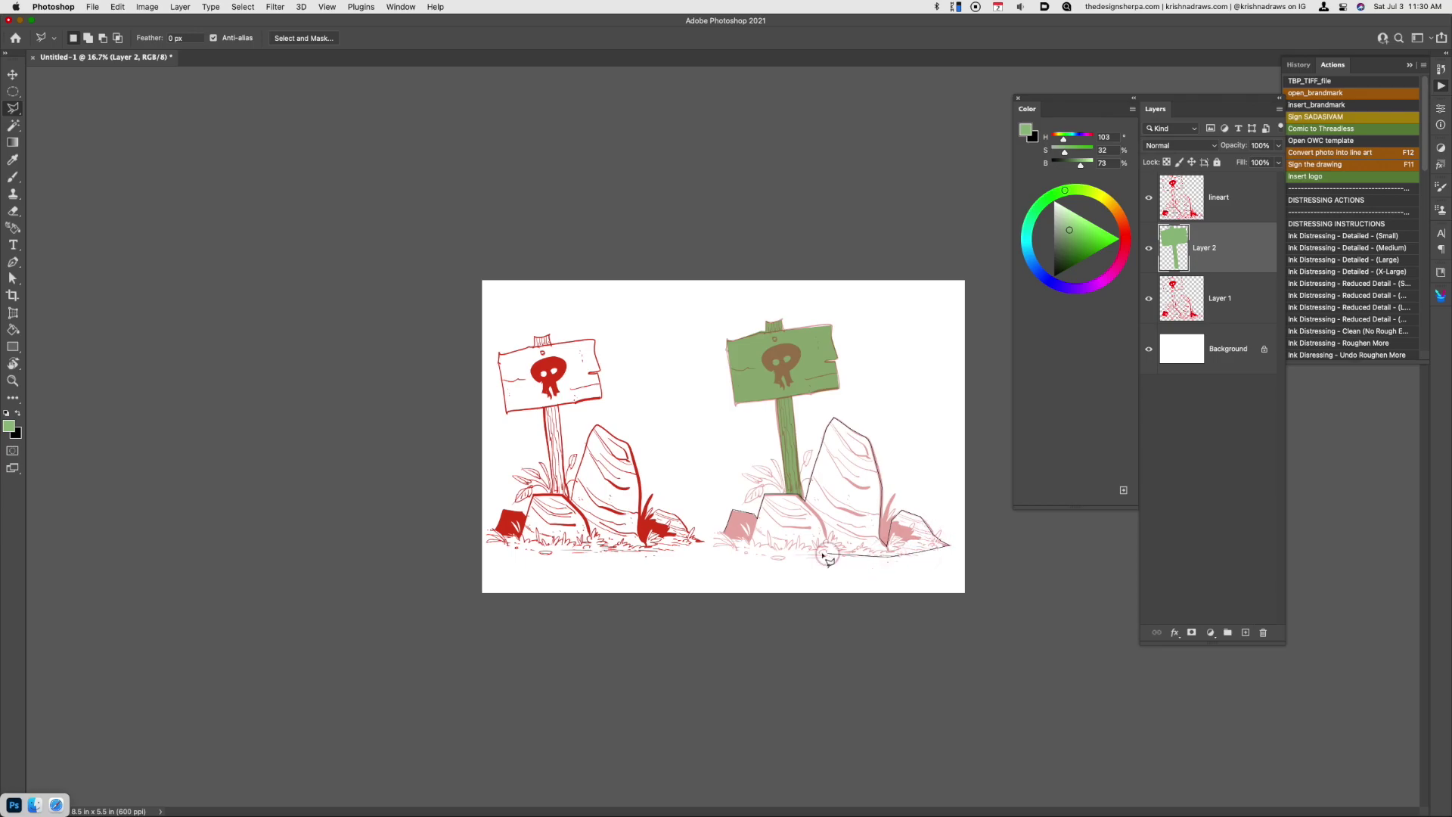
pyautogui.click(728, 550)
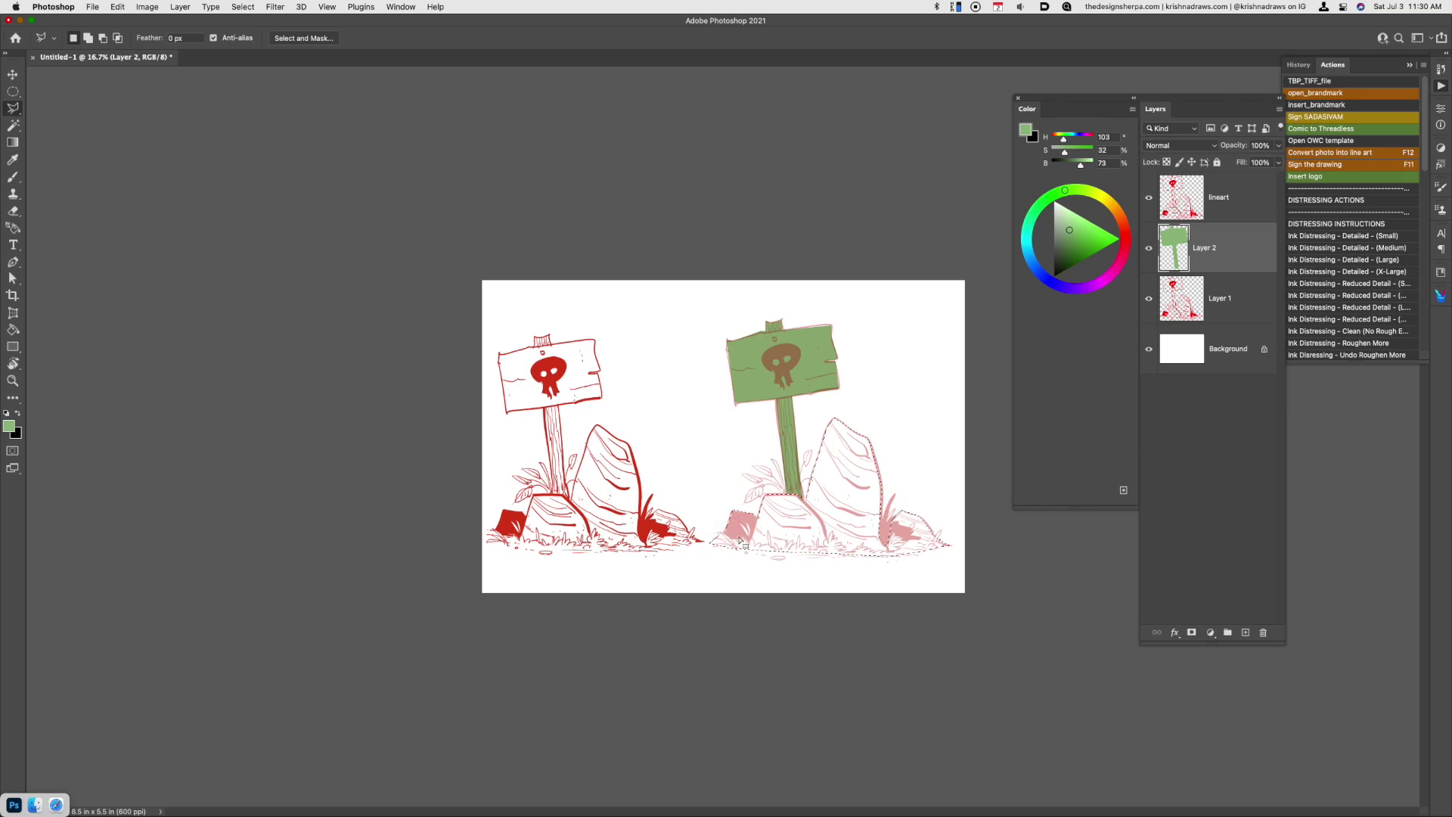
# Fill the rock and ground selection on a new layer with a darker green (H 103, S 58, B 62), and deselect
pyautogui.press('super+alt+shift+n')
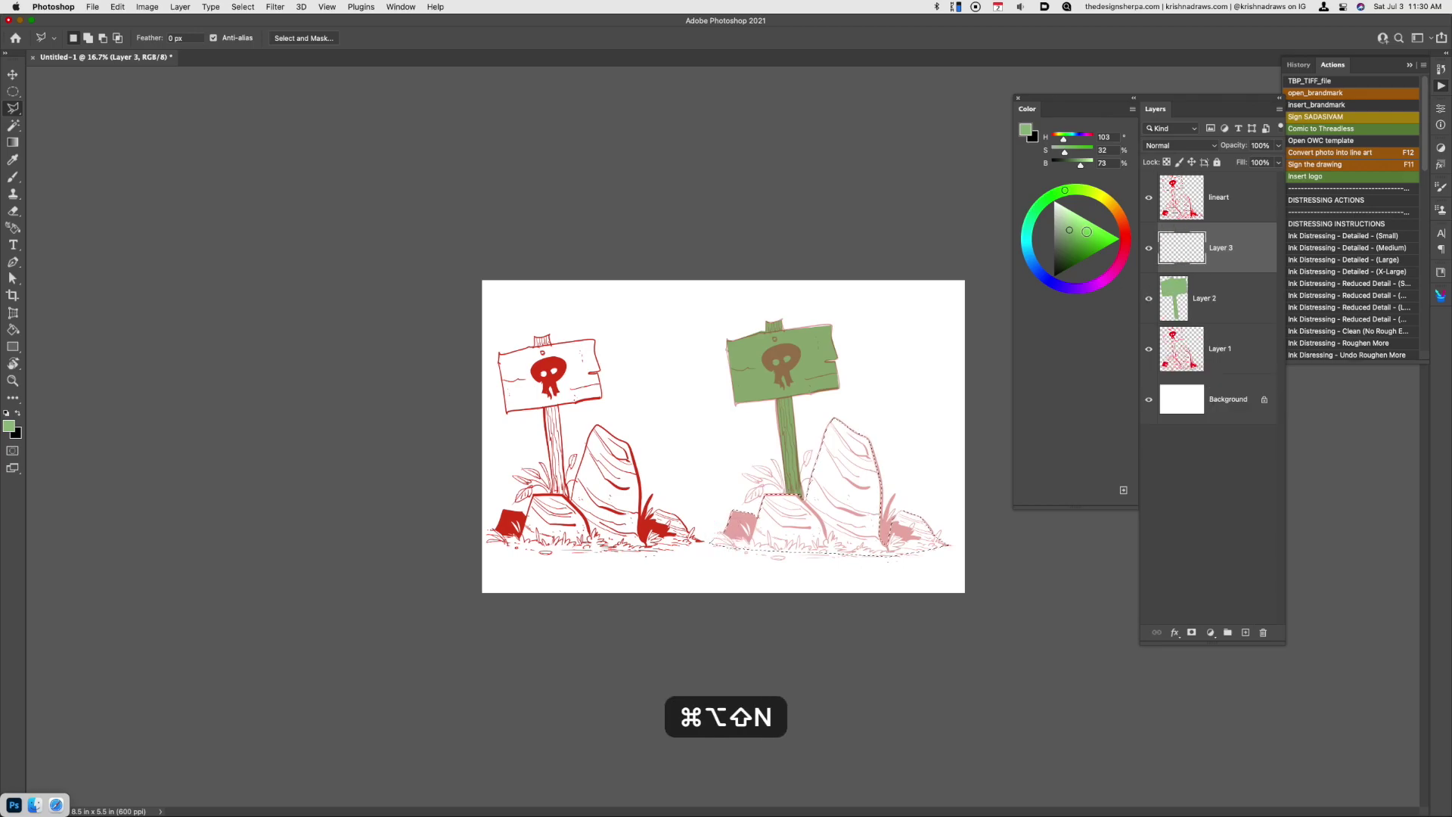
pyautogui.click(1077, 243)
pyautogui.hotkey('alt', 'BackSpace')
pyautogui.press('super+d')
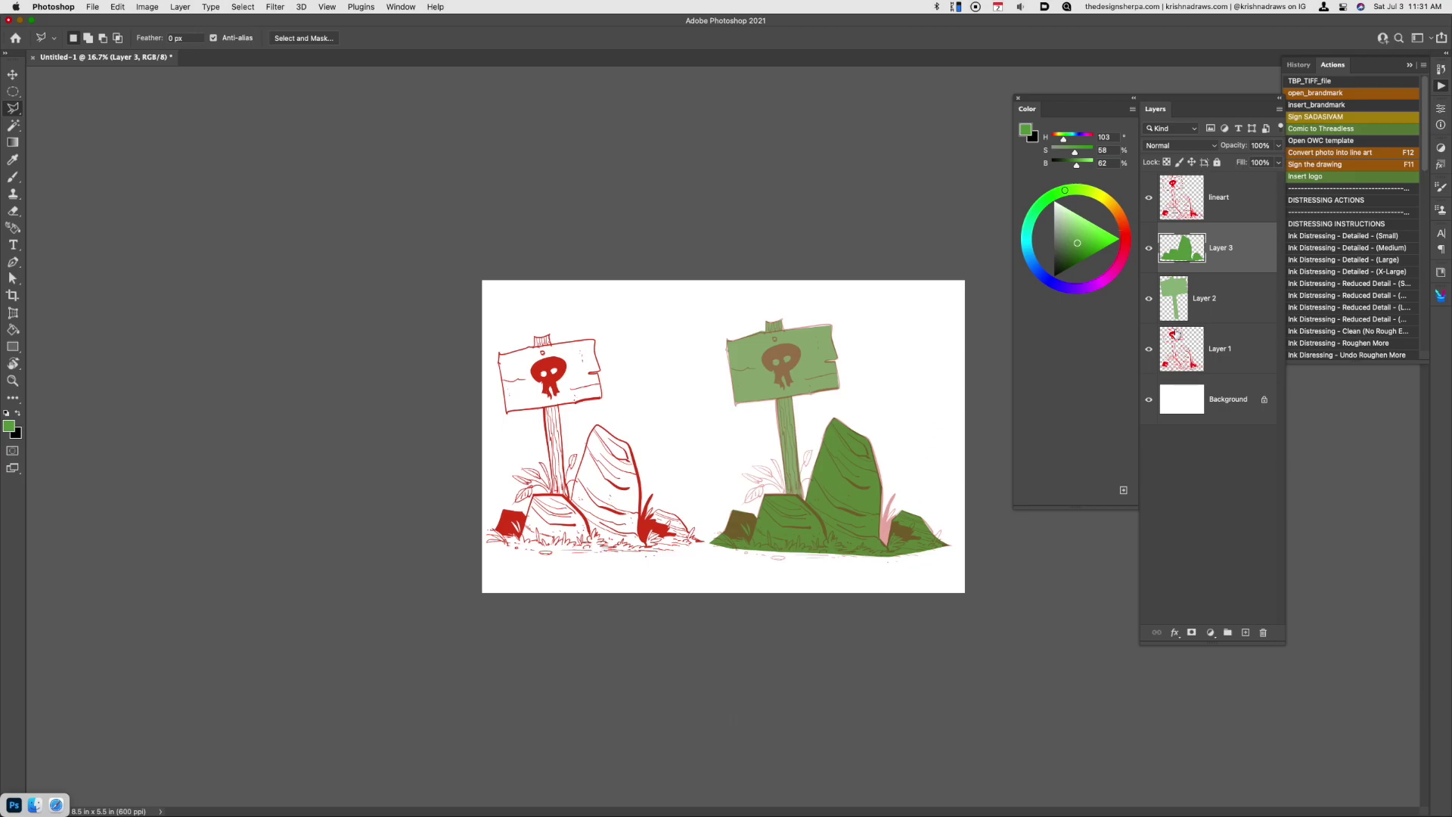
# On a new layer, lasso the leaves around the post and the grass tuft beside the large rock, and fill them green
pyautogui.press('super+alt+shift+n')
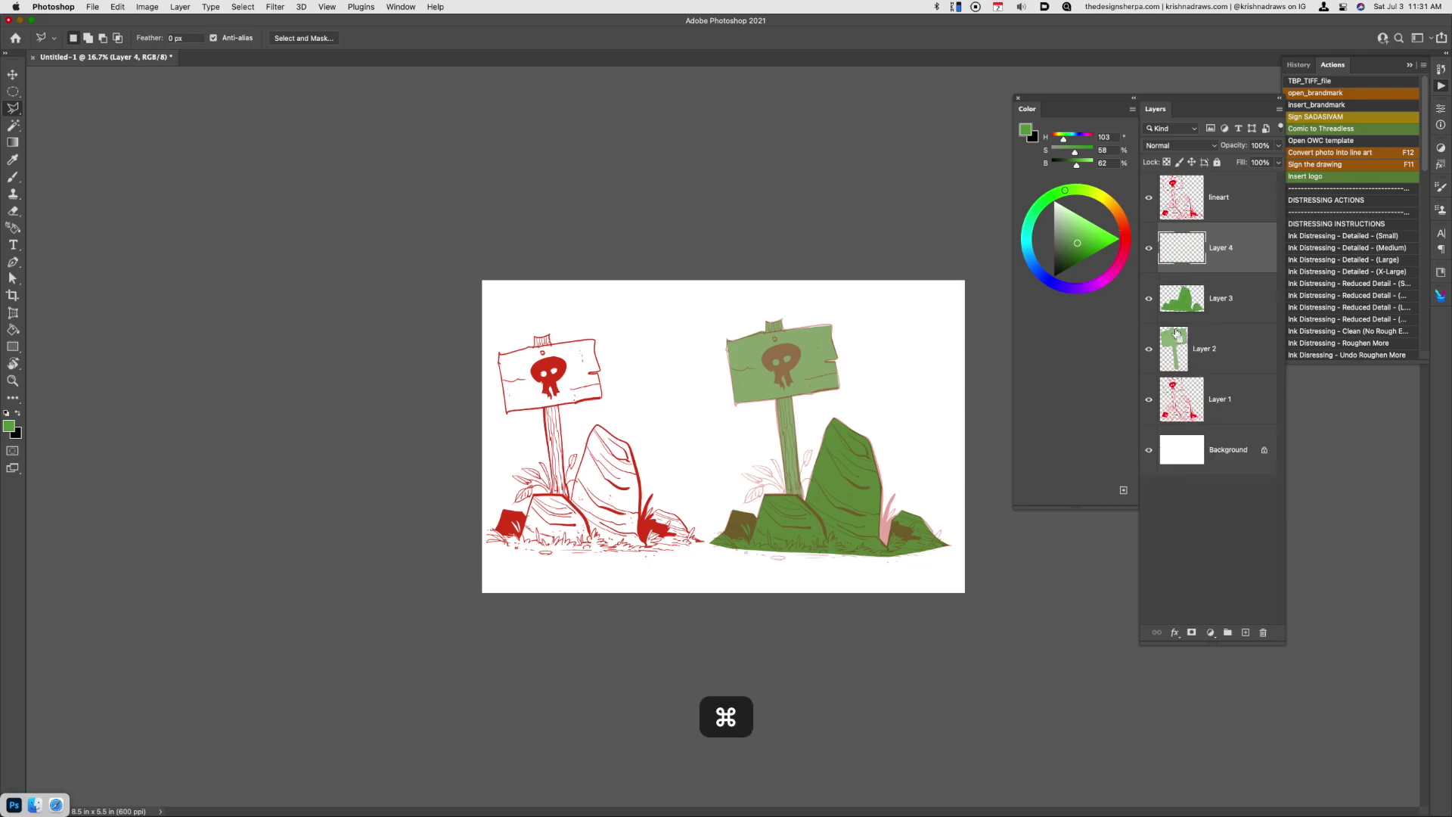
pyautogui.press('super+equal')
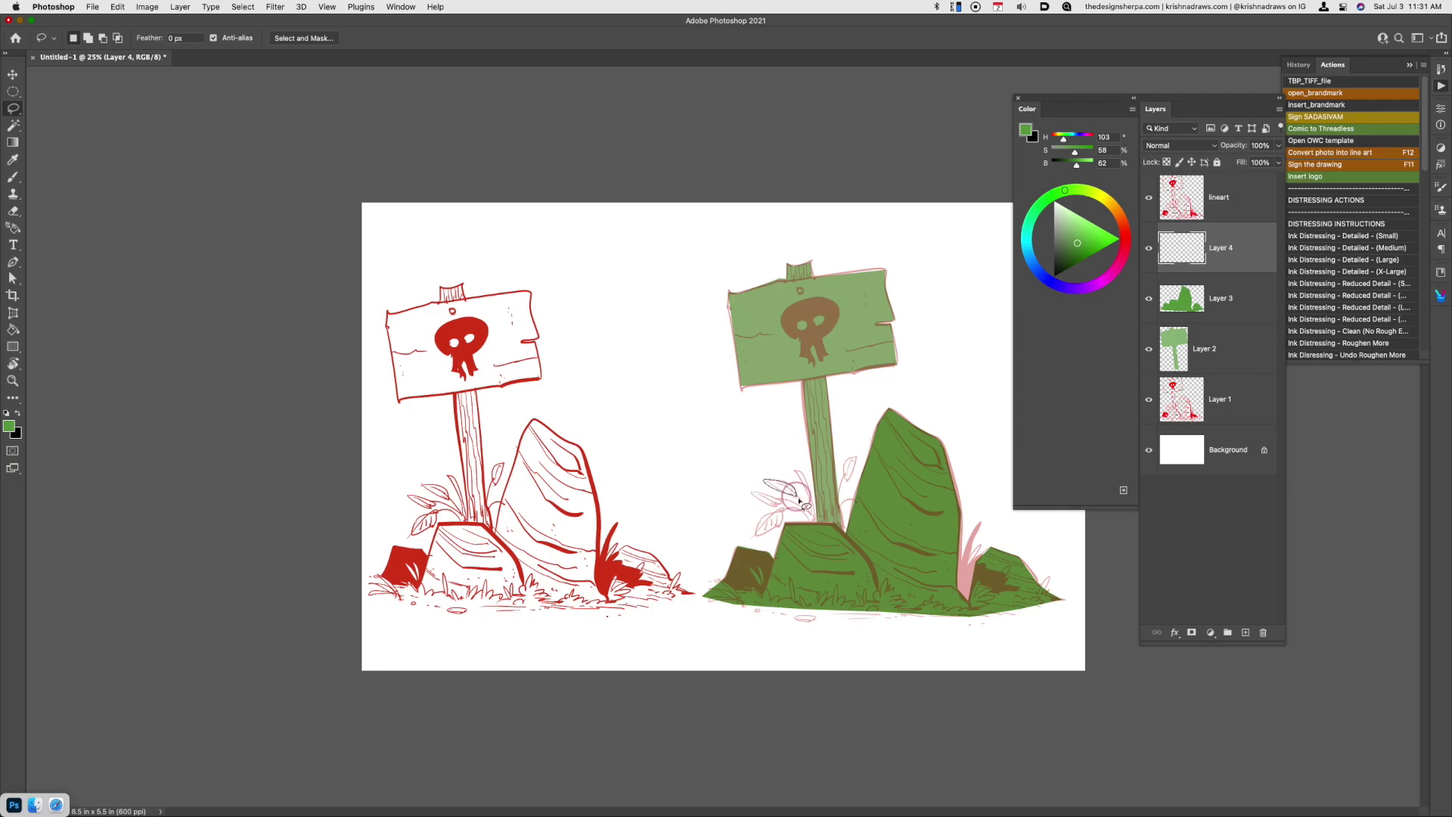
pyautogui.moveTo(798, 500)
pyautogui.mouseDown()
pyautogui.moveTo(752, 496)
pyautogui.moveTo(790, 484)
pyautogui.moveTo(805, 516)
pyautogui.moveTo(753, 528)
pyautogui.moveTo(782, 516)
pyautogui.mouseUp()
pyautogui.moveTo(855, 483)
pyautogui.mouseDown()
pyautogui.moveTo(839, 496)
pyautogui.moveTo(861, 446)
pyautogui.moveTo(864, 491)
pyautogui.mouseUp()
pyautogui.moveTo(969, 556)
pyautogui.mouseDown()
pyautogui.moveTo(967, 573)
pyautogui.moveTo(981, 539)
pyautogui.moveTo(970, 614)
pyautogui.moveTo(950, 571)
pyautogui.moveTo(959, 544)
pyautogui.mouseUp()
pyautogui.hotkey('alt', 'BackSpace')
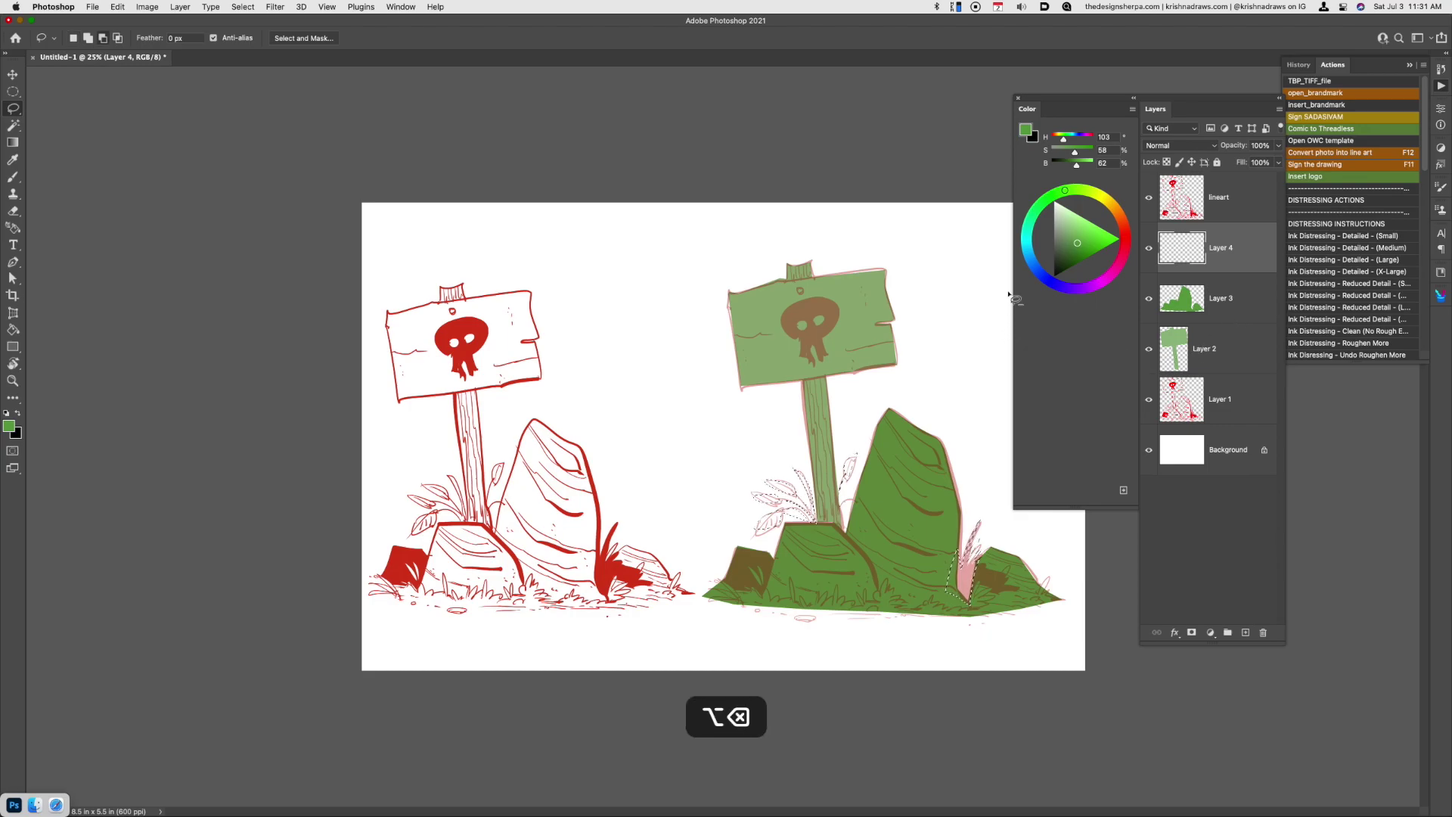
# Lighten the leaves and grass tuft with Hue/Saturation at Lightness +27, and deselect
pyautogui.press('super+u')
pyautogui.moveTo(1264, 649)
pyautogui.mouseDown()
pyautogui.moveTo(1243, 650)
pyautogui.moveTo(1280, 652)
pyautogui.mouseUp()
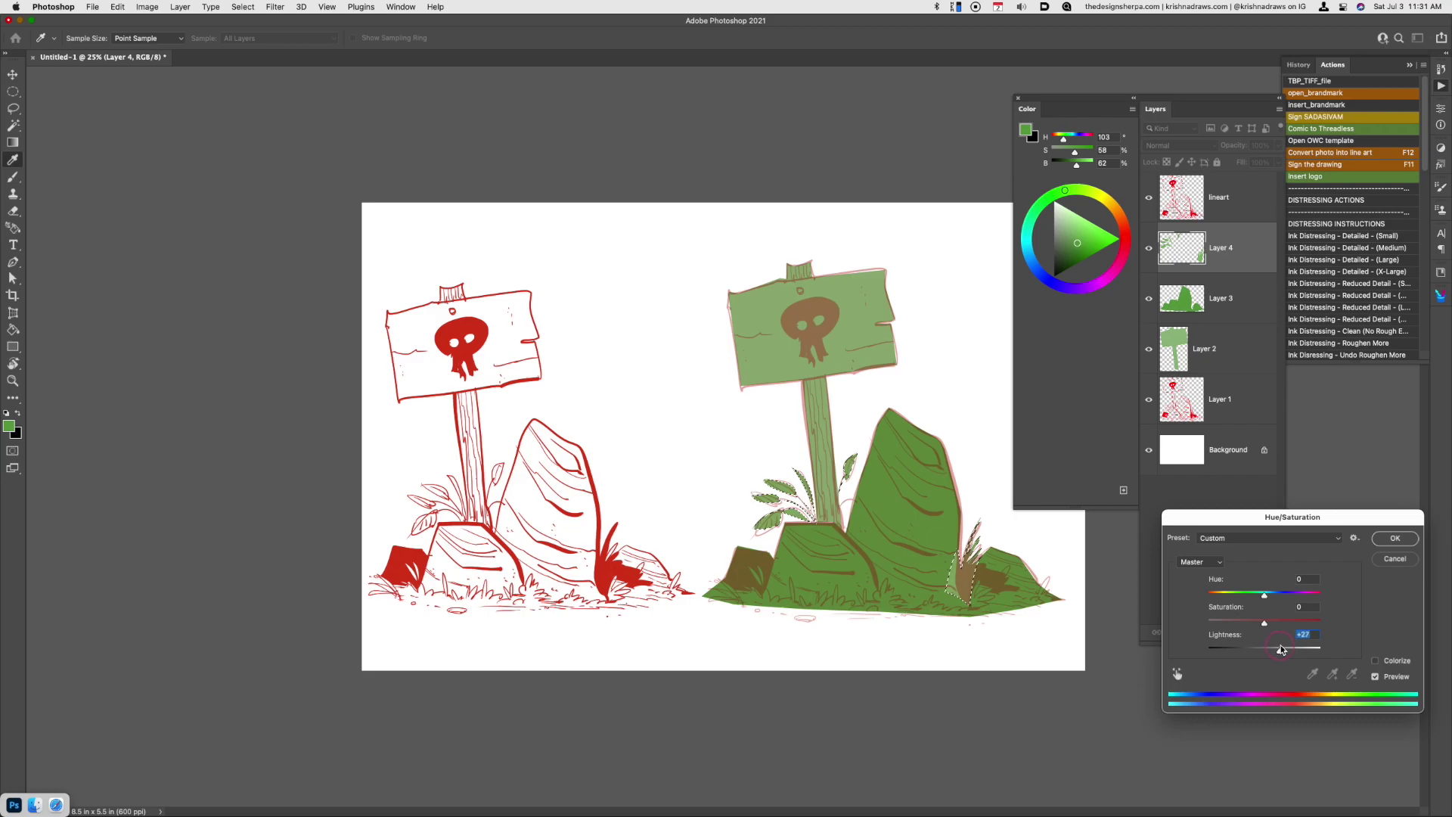
pyautogui.click(1394, 538)
pyautogui.press('super+d')
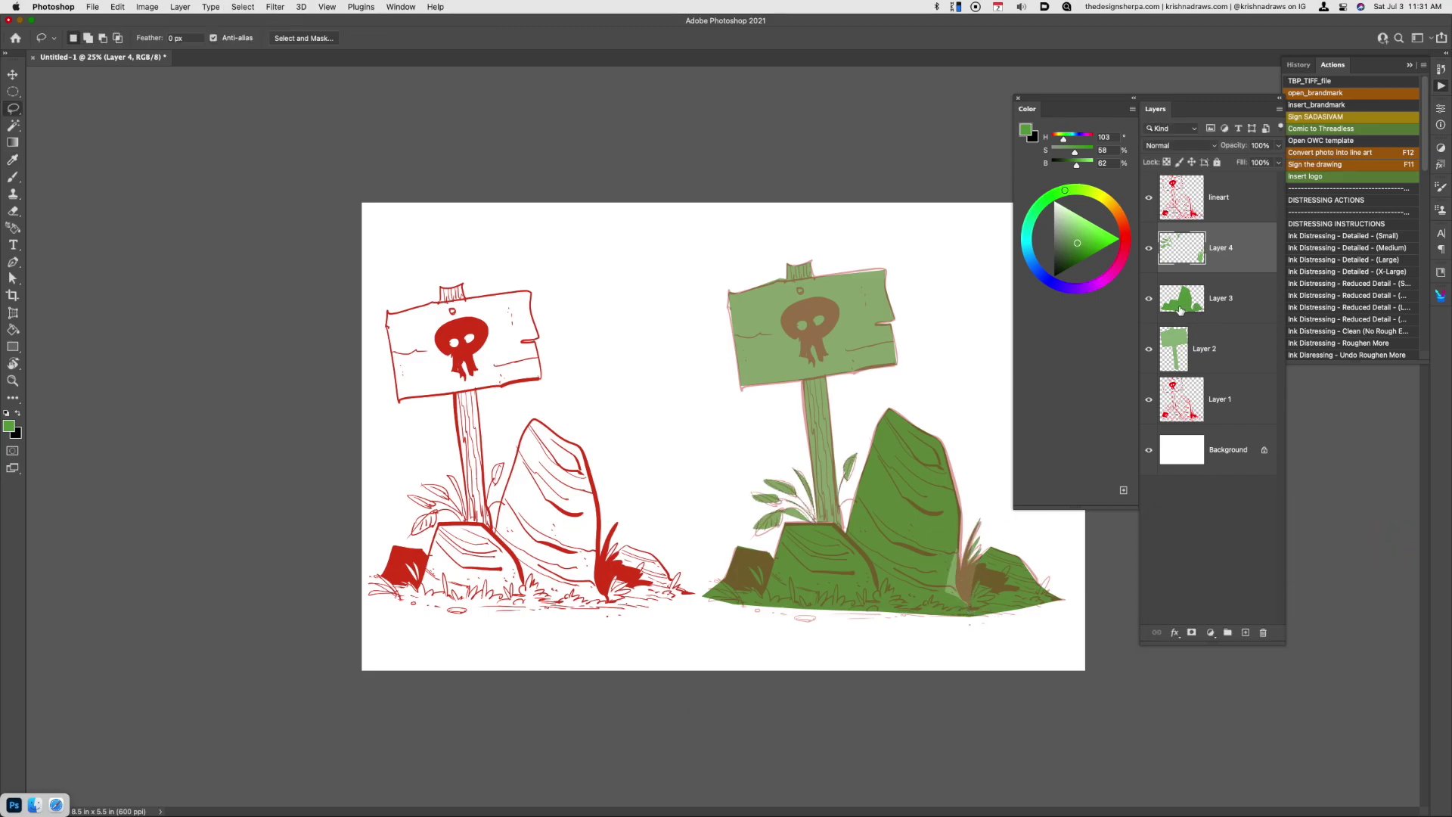
# Check the rock layer's visibility and move the leaves layer, Layer 4, below the rock layer, Layer 3
pyautogui.click(1150, 301)
pyautogui.click(1150, 300)
pyautogui.moveTo(1236, 263); pyautogui.dragTo(1232, 321)
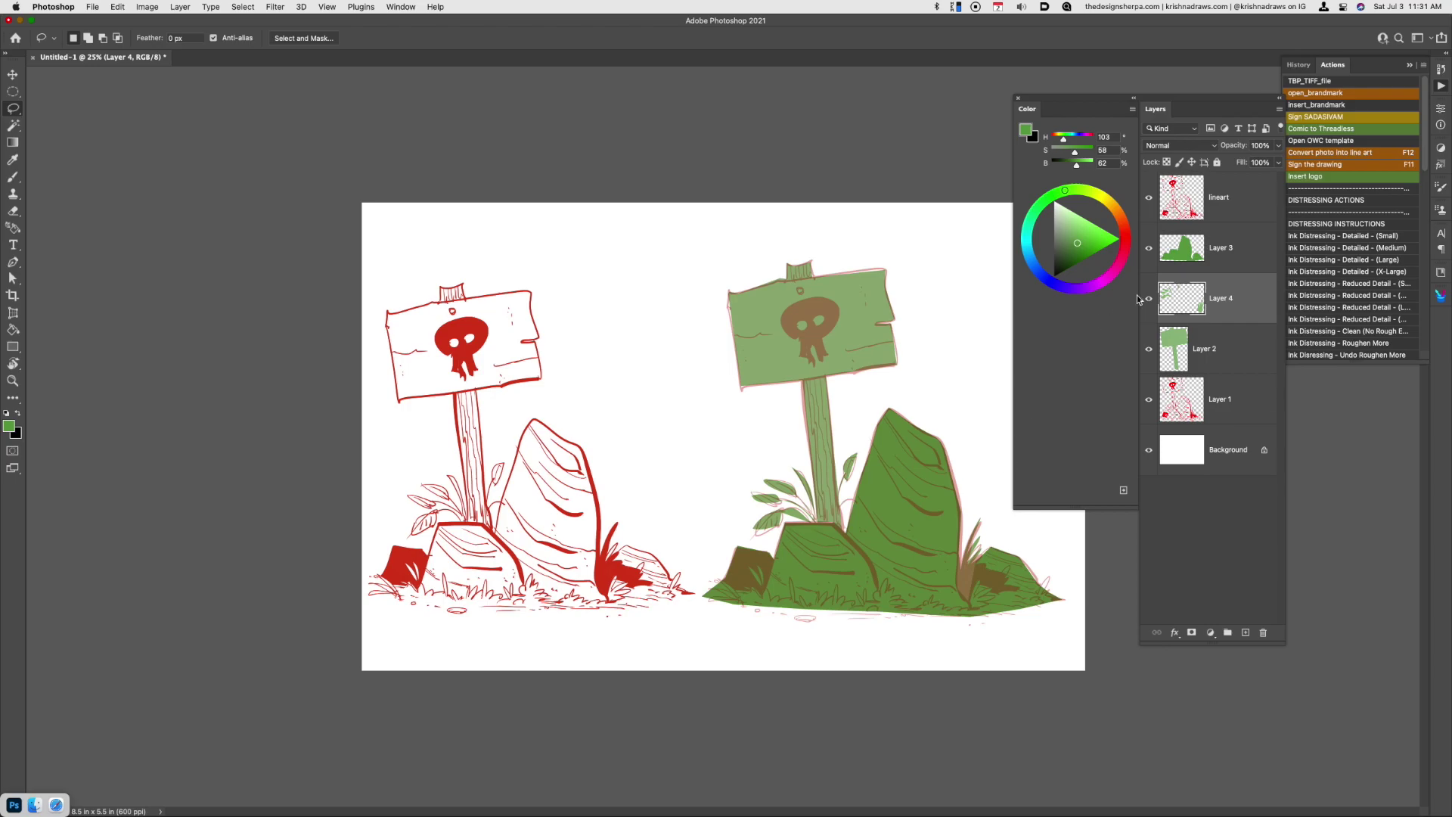
# Lasso the post and its top end on Layer 2, copy them to a new layer, and make them darker and less saturated
pyautogui.click(1213, 347)
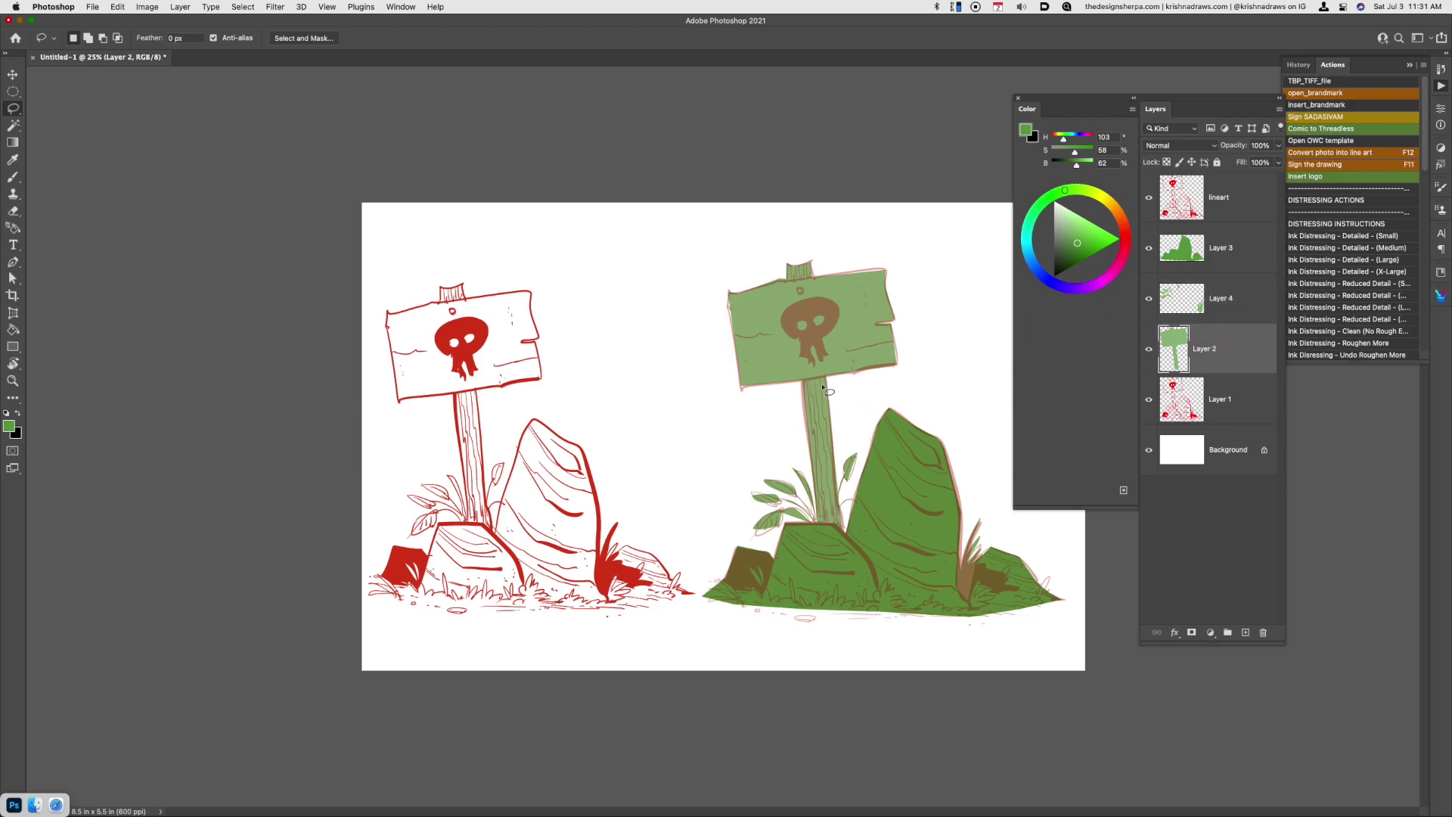
pyautogui.moveTo(828, 373)
pyautogui.mouseDown()
pyautogui.moveTo(846, 533)
pyautogui.moveTo(831, 530)
pyautogui.moveTo(798, 422)
pyautogui.moveTo(811, 368)
pyautogui.mouseUp()
pyautogui.moveTo(817, 267)
pyautogui.mouseDown()
pyautogui.moveTo(787, 261)
pyautogui.moveTo(779, 283)
pyautogui.moveTo(804, 243)
pyautogui.moveTo(811, 258)
pyautogui.mouseUp()
pyautogui.press('super+j')
pyautogui.press('super+u')
pyautogui.moveTo(1264, 623); pyautogui.dragTo(1257, 652)
pyautogui.click(1396, 539)
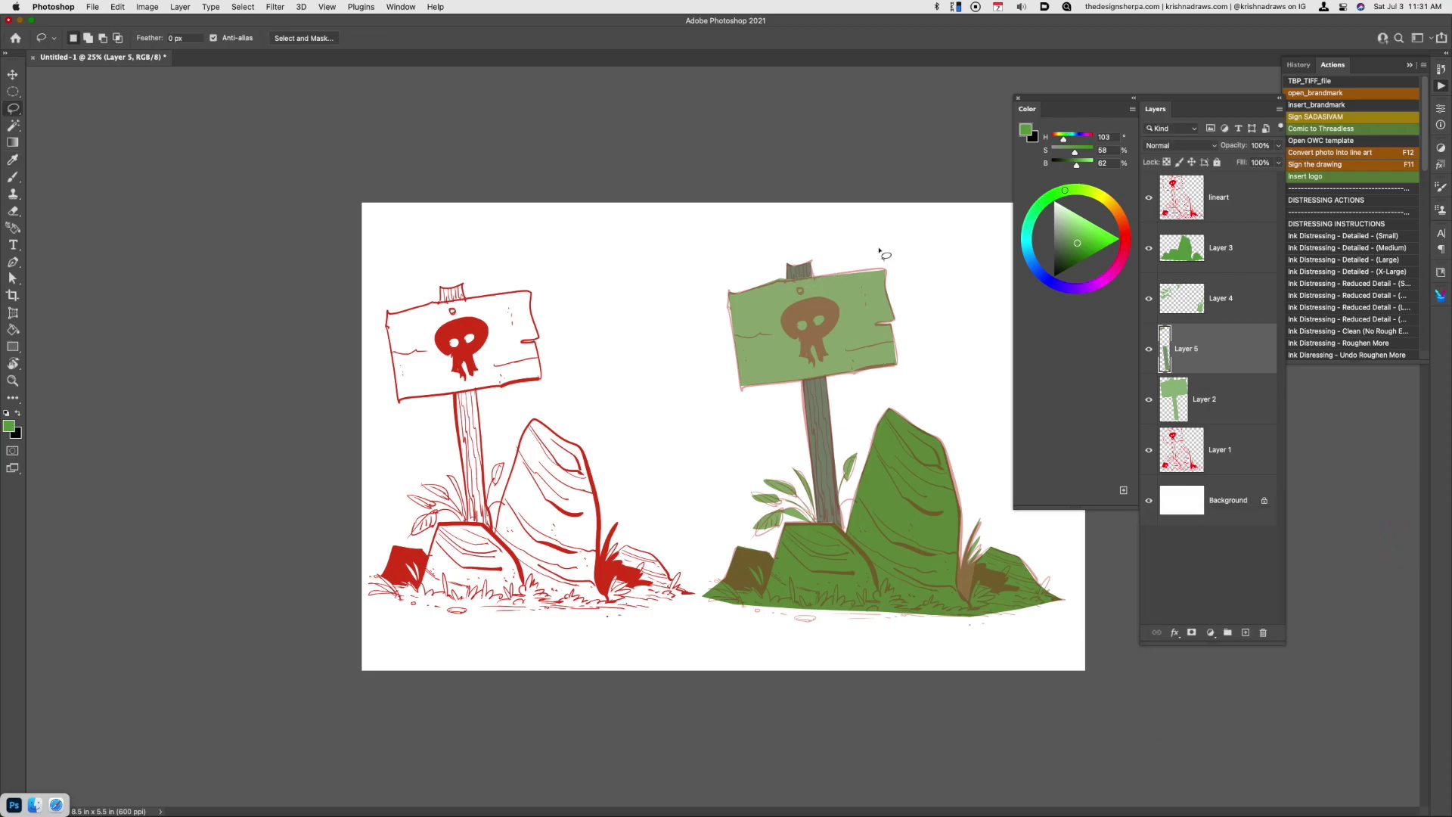
# Copy the signboard from Layer 2 to its own layer and lighten it with Lightness +36 and a slight hue shift
pyautogui.click(1203, 393)
pyautogui.moveTo(768, 277)
pyautogui.mouseDown()
pyautogui.moveTo(900, 262)
pyautogui.moveTo(917, 351)
pyautogui.moveTo(901, 379)
pyautogui.moveTo(725, 394)
pyautogui.moveTo(721, 281)
pyautogui.moveTo(749, 271)
pyautogui.mouseUp()
pyautogui.press('super+j')
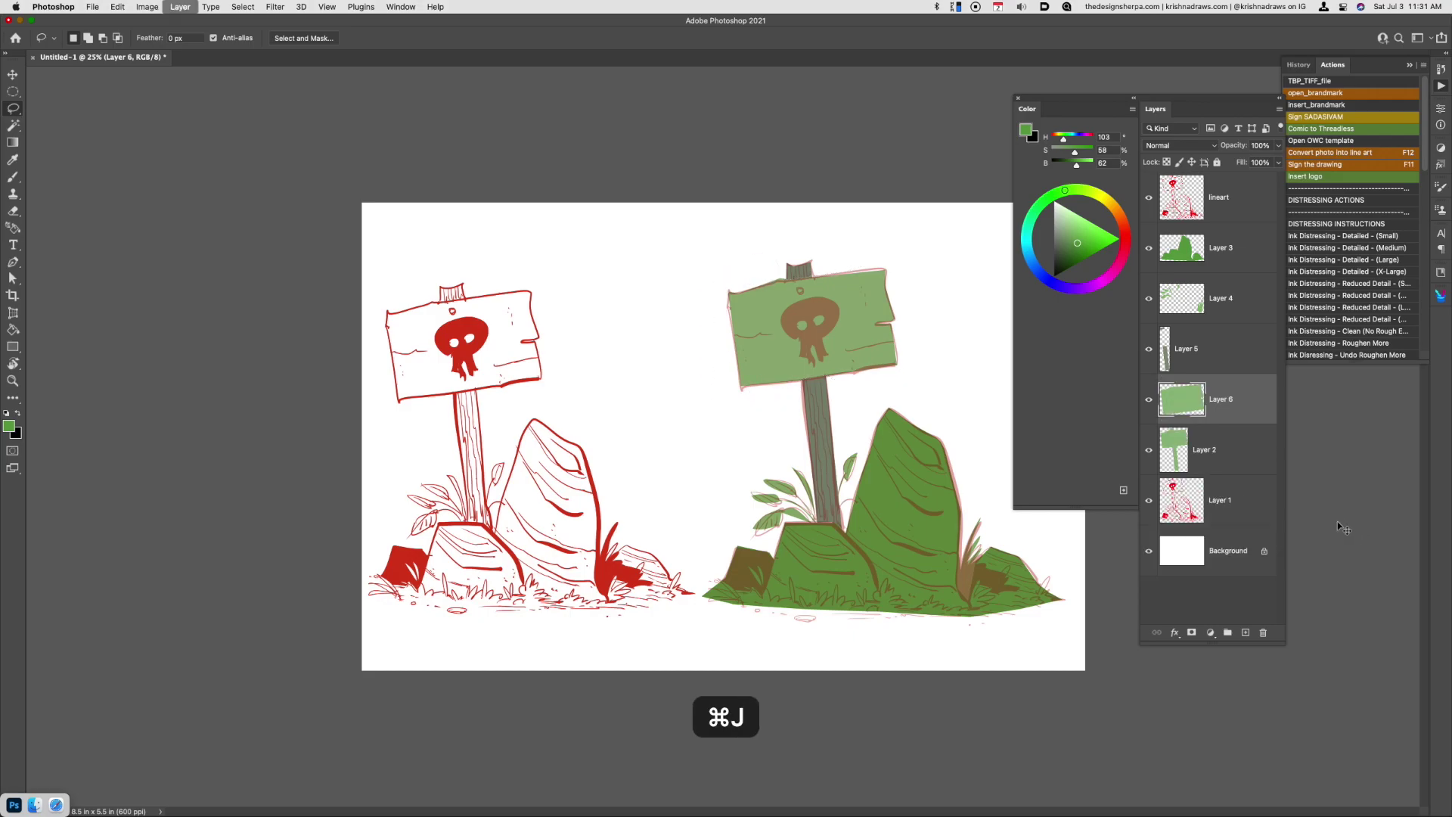
pyautogui.press('super+u')
pyautogui.moveTo(1280, 655); pyautogui.dragTo(1285, 645)
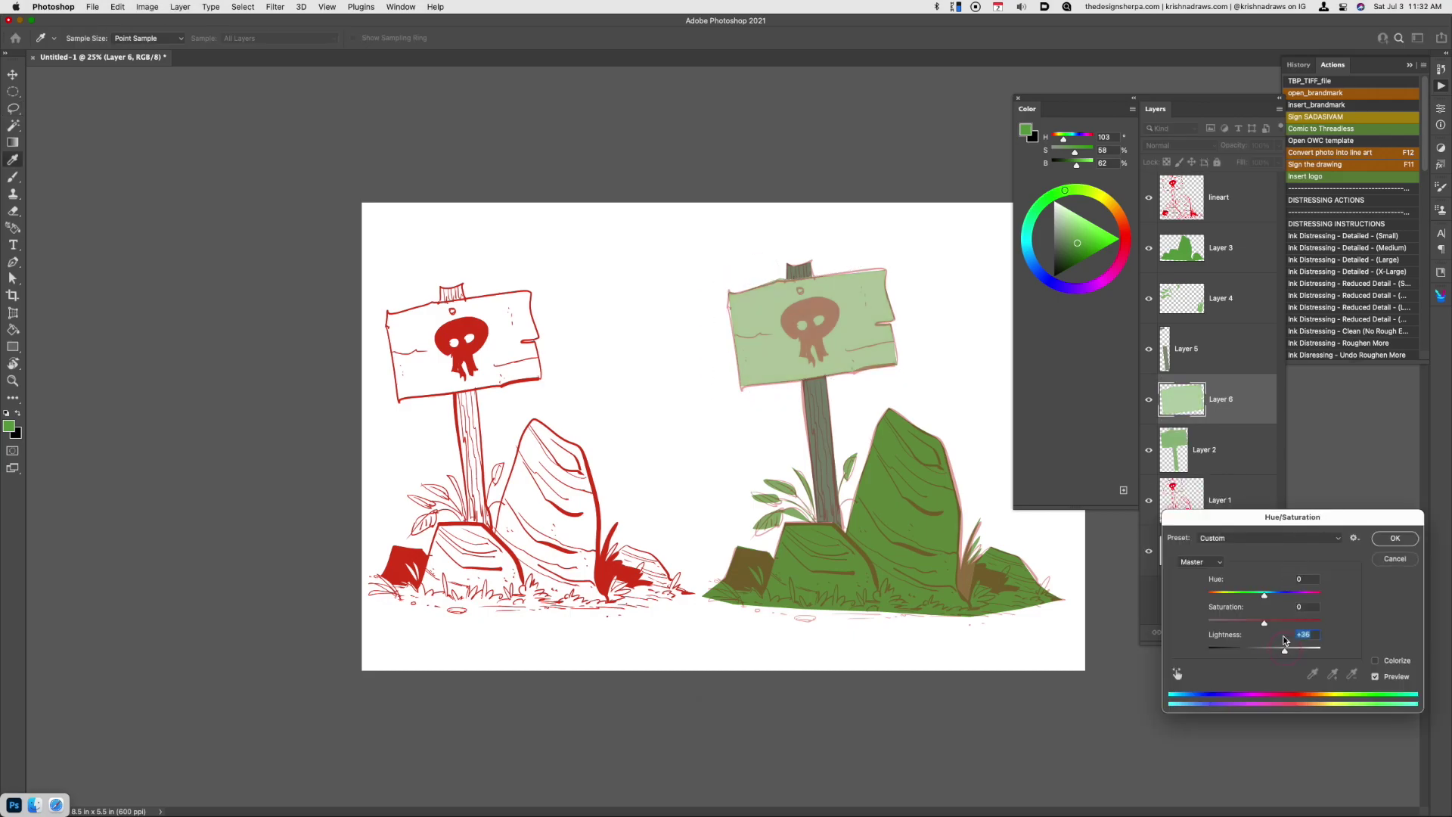
pyautogui.moveTo(1265, 595)
pyautogui.mouseDown()
pyautogui.moveTo(1291, 598)
pyautogui.moveTo(1266, 599)
pyautogui.mouseUp()
pyautogui.press('Return')
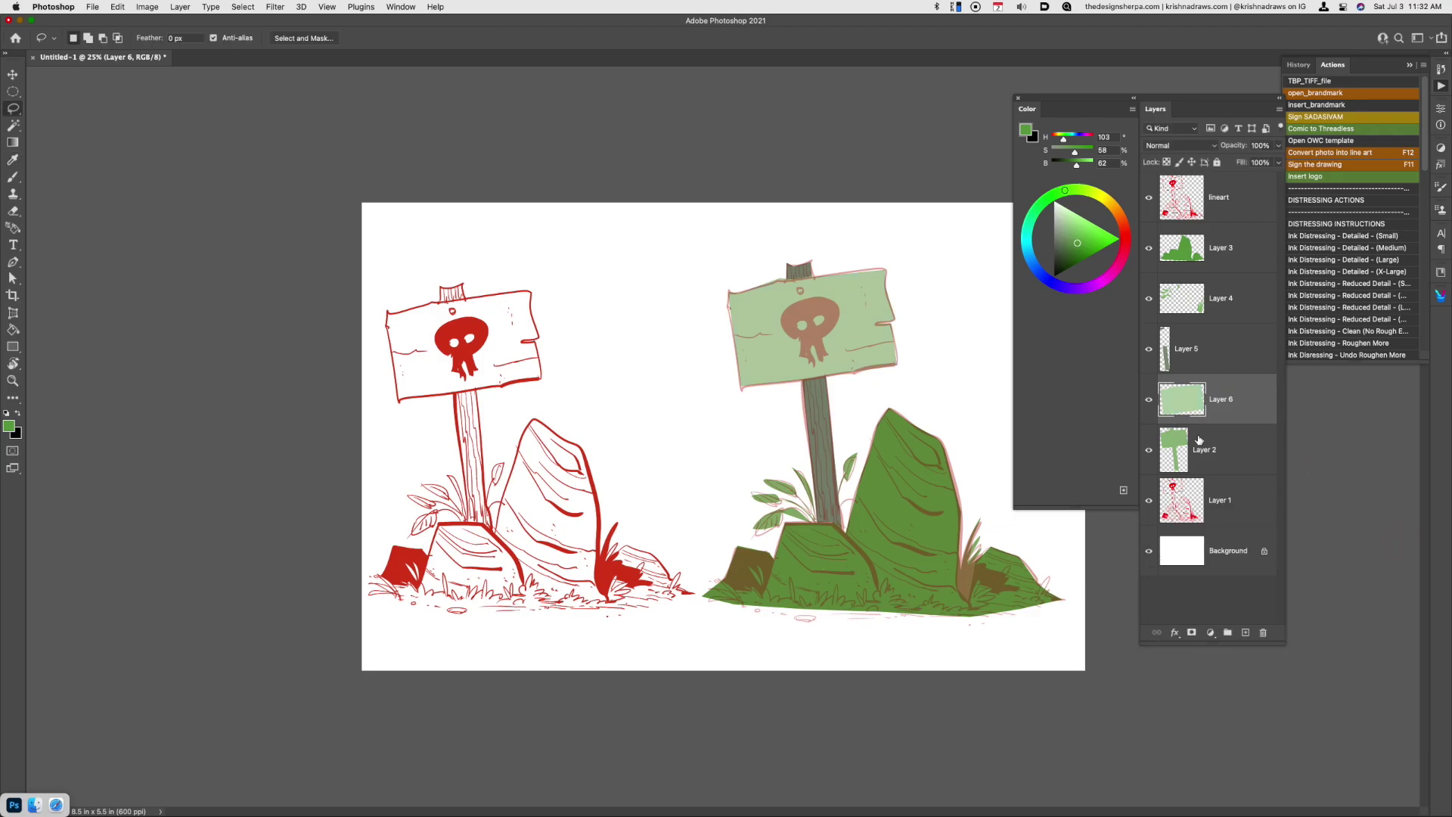
# Recolour the rock layer, Layer 3, brown with Hue -60, Saturation -30 and Lightness +16
pyautogui.click(1211, 260)
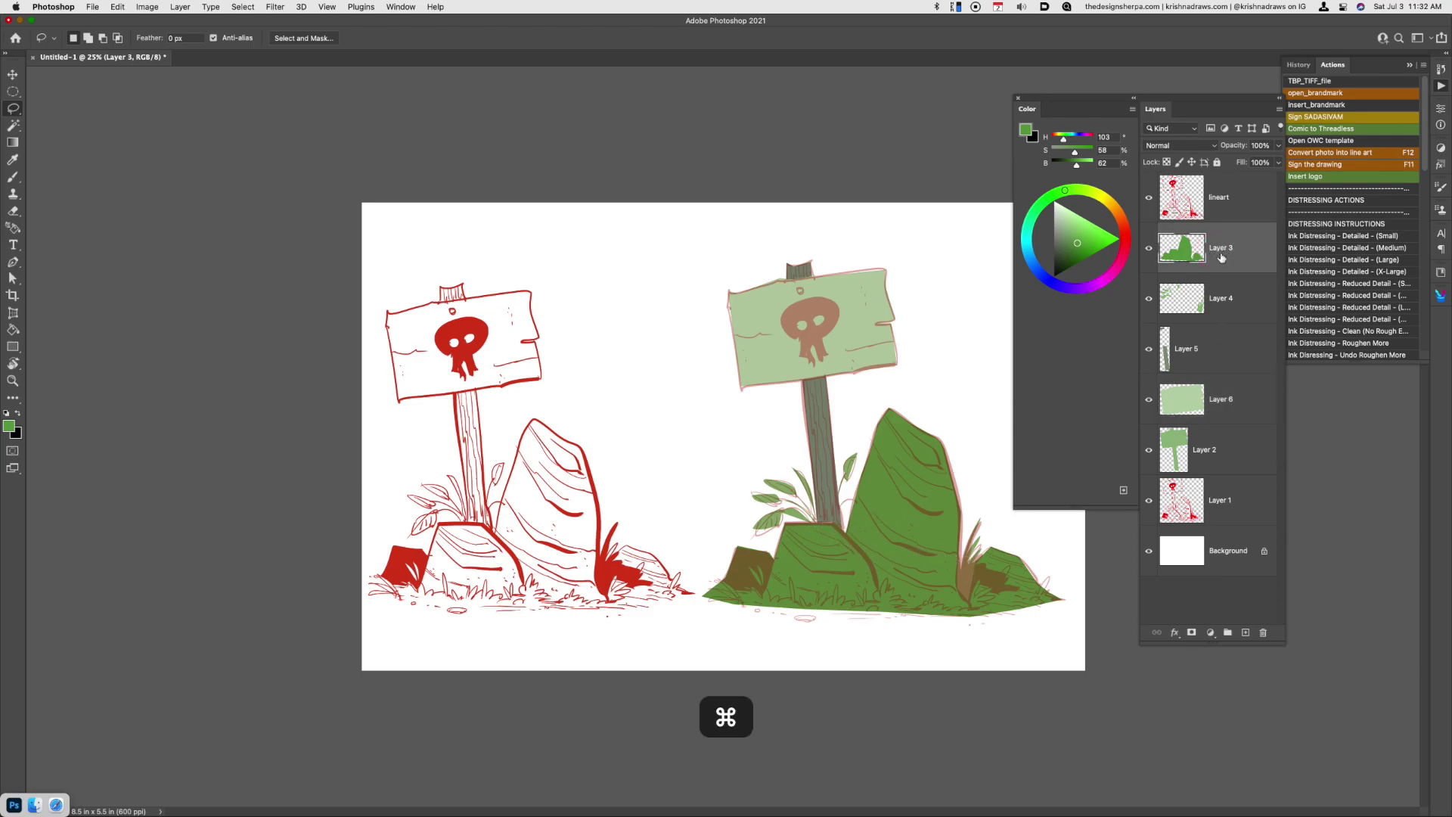
pyautogui.press('super+u')
pyautogui.moveTo(1264, 594); pyautogui.dragTo(1275, 652)
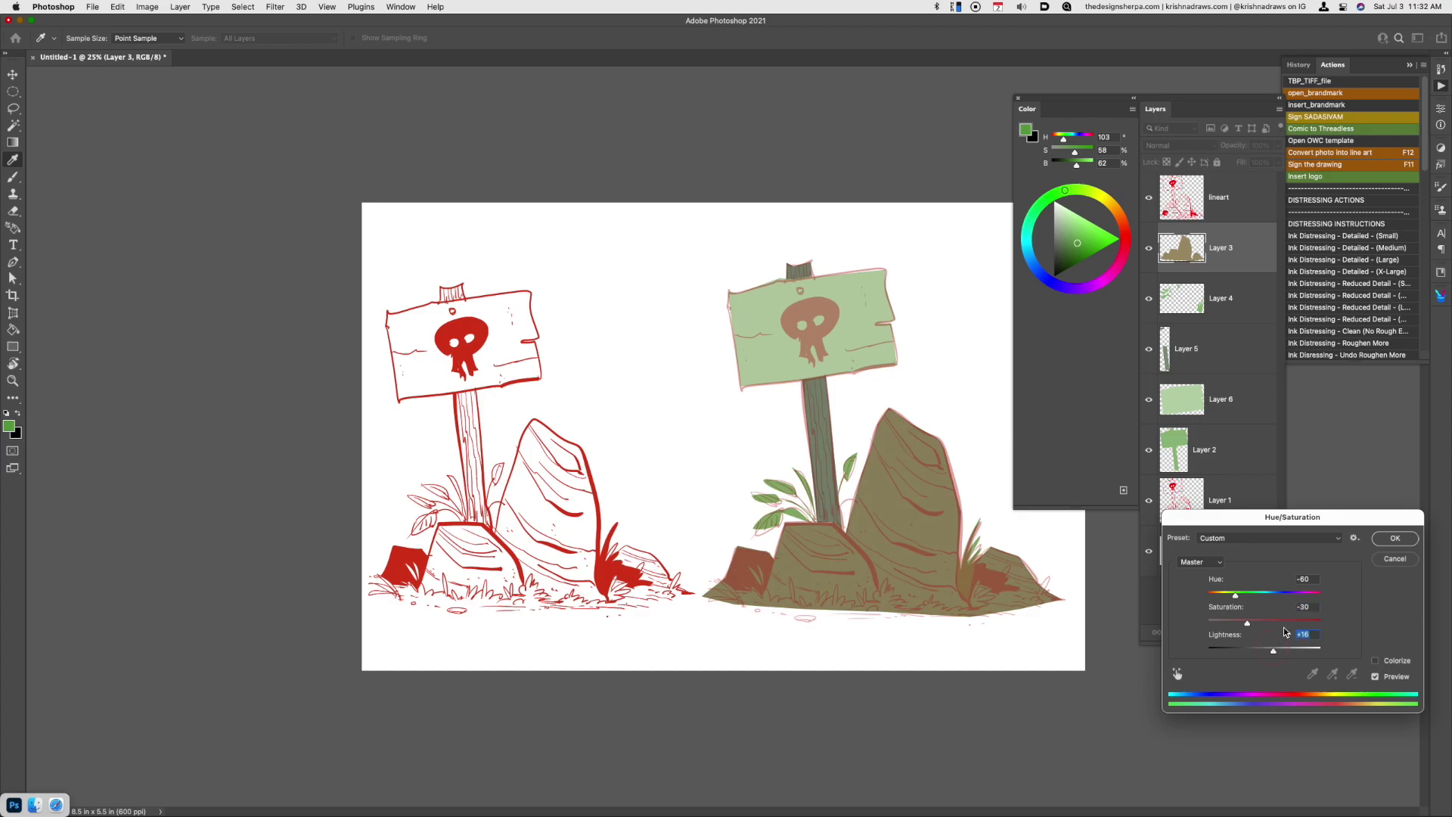
pyautogui.click(1395, 540)
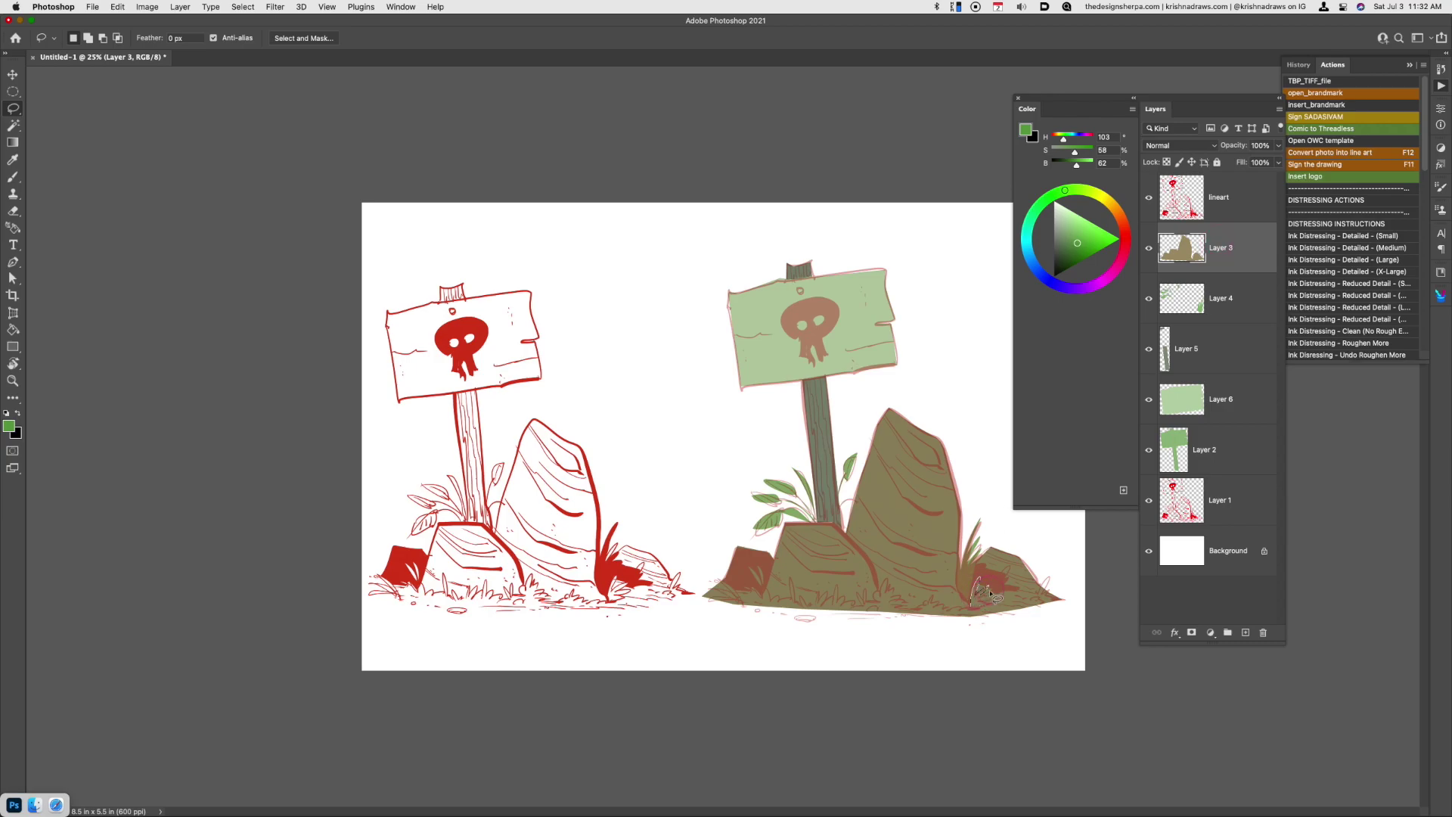
# Copy lassoed grass along the rocks' base to a new layer, recolour it with Hue +62 and Lightness +23, and check it without the lineart
pyautogui.moveTo(984, 607)
pyautogui.mouseDown()
pyautogui.moveTo(822, 621)
pyautogui.moveTo(711, 603)
pyautogui.moveTo(789, 601)
pyautogui.moveTo(790, 577)
pyautogui.moveTo(808, 604)
pyautogui.moveTo(972, 610)
pyautogui.moveTo(1071, 561)
pyautogui.moveTo(1048, 598)
pyautogui.mouseUp()
pyautogui.press('super+j')
pyautogui.press('super+u')
pyautogui.moveTo(1284, 597); pyautogui.dragTo(1295, 598)
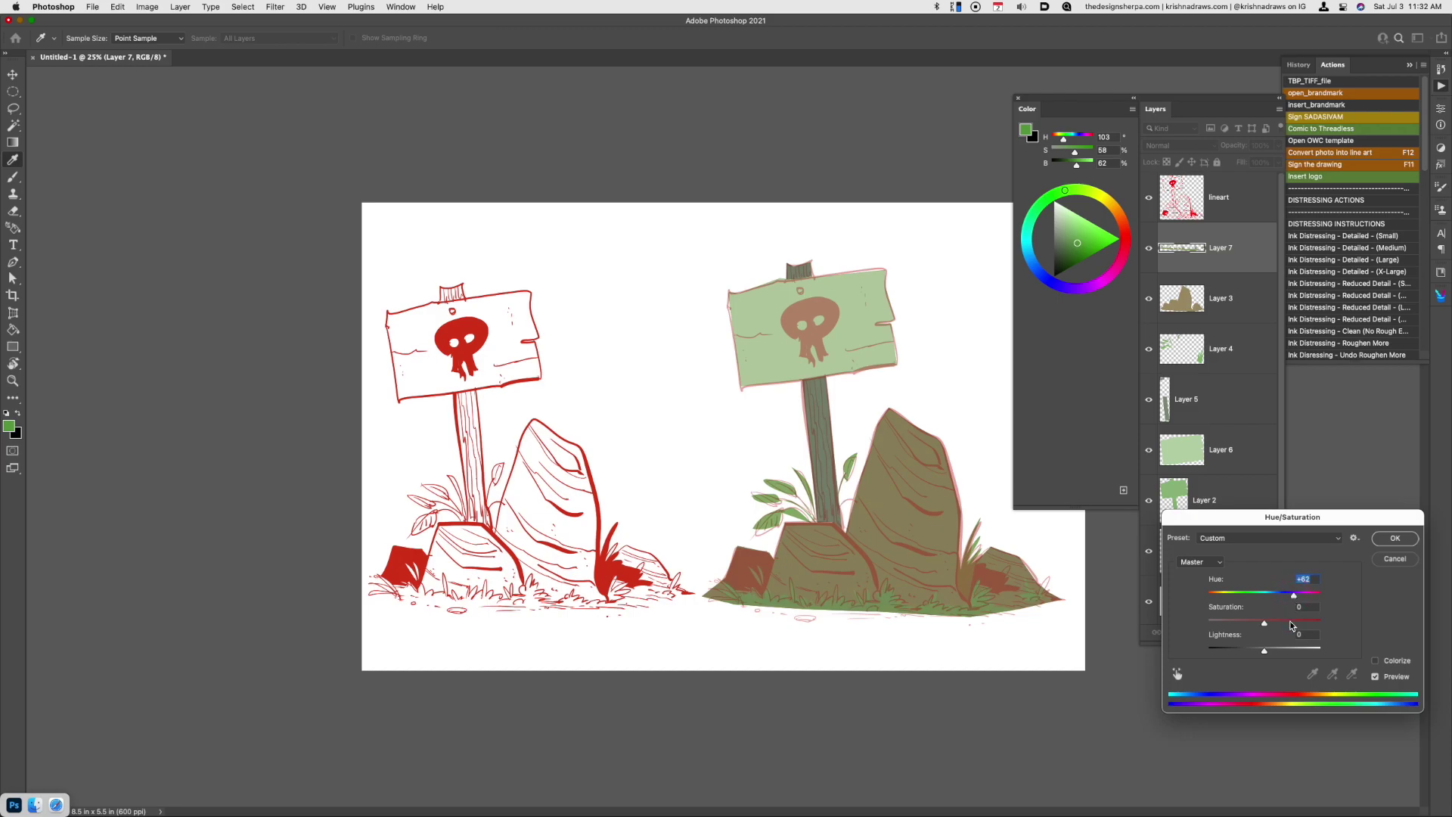
pyautogui.moveTo(1266, 649); pyautogui.dragTo(1278, 652)
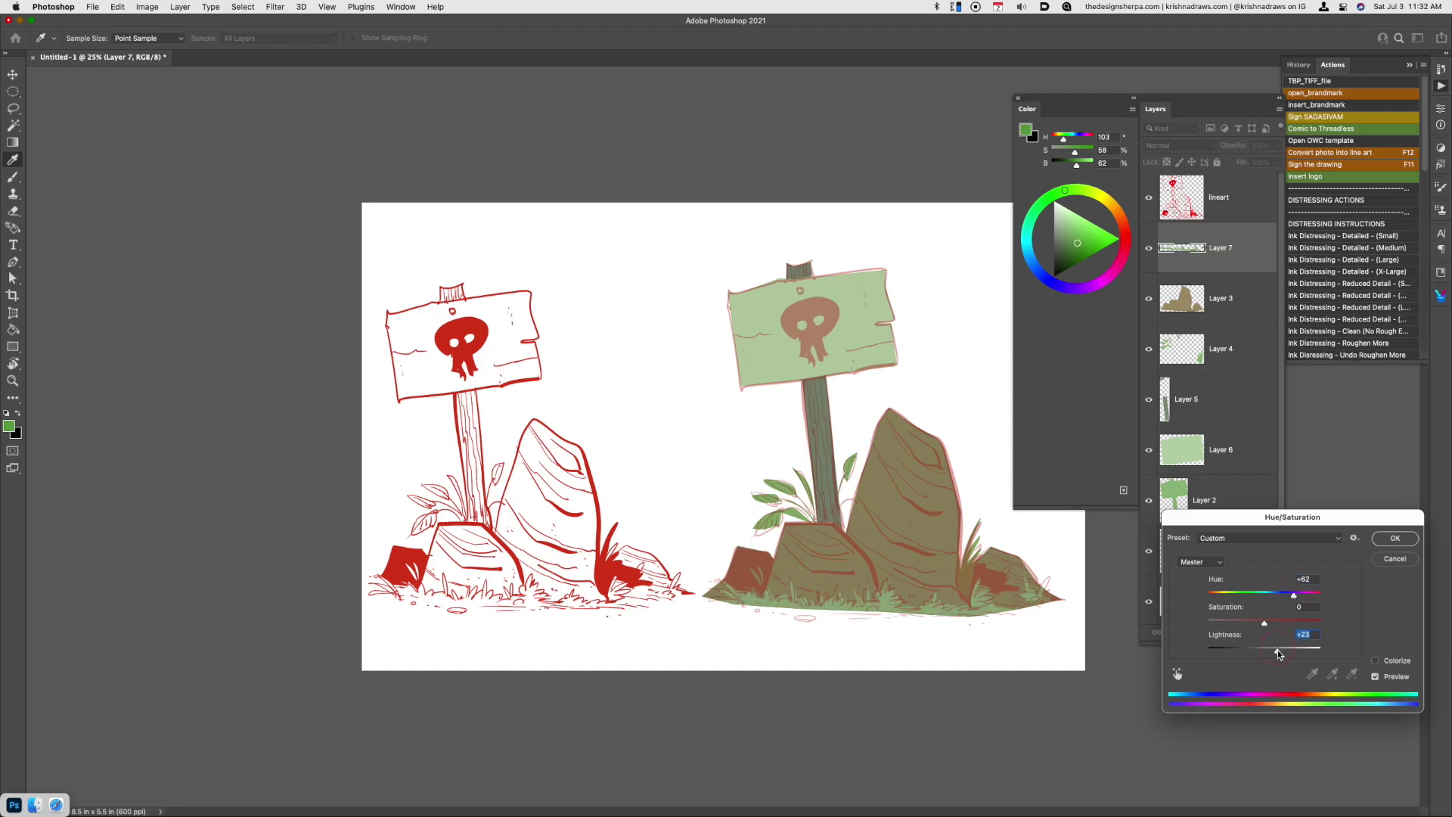
pyautogui.click(1379, 536)
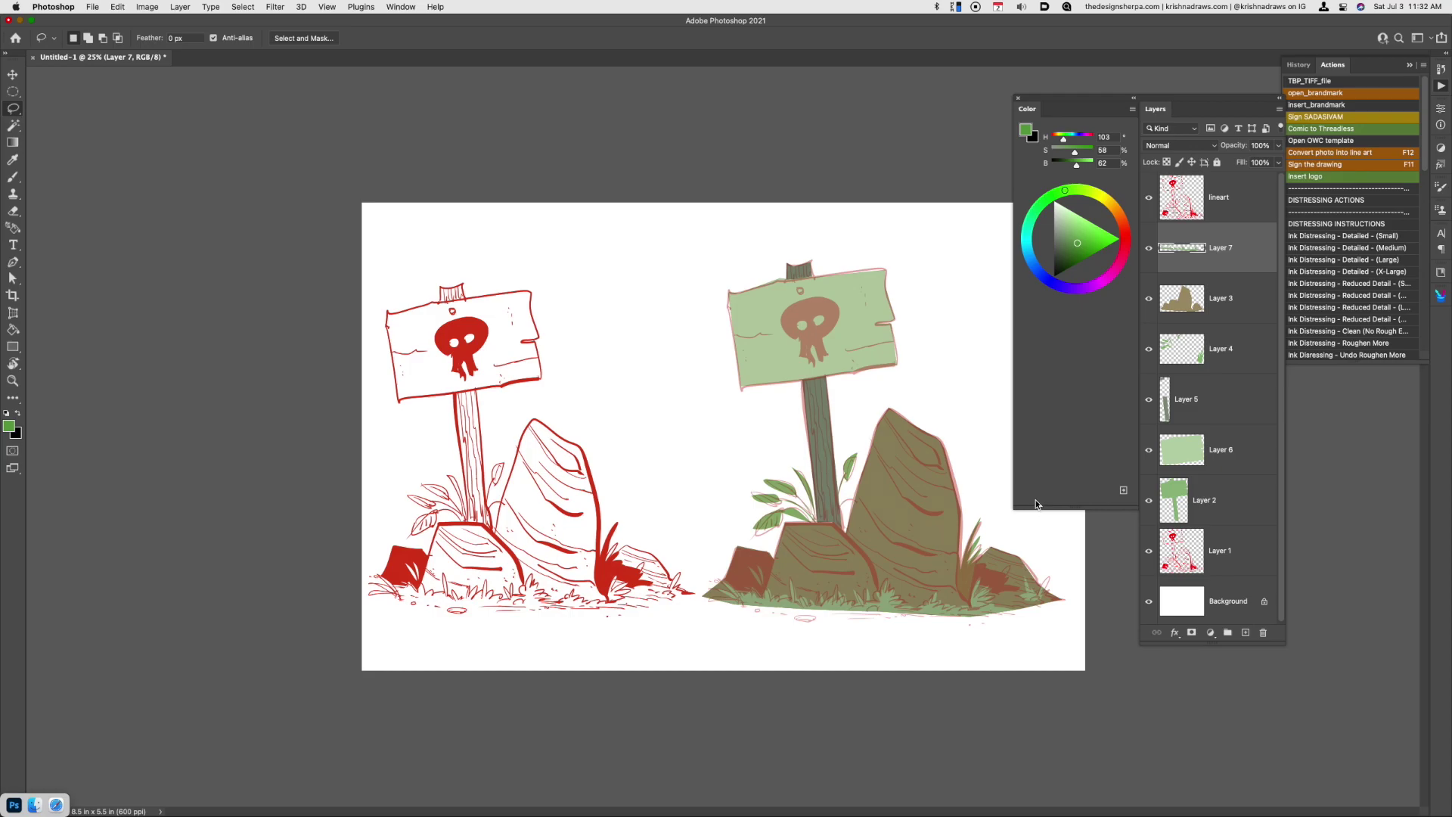
pyautogui.click(1150, 199)
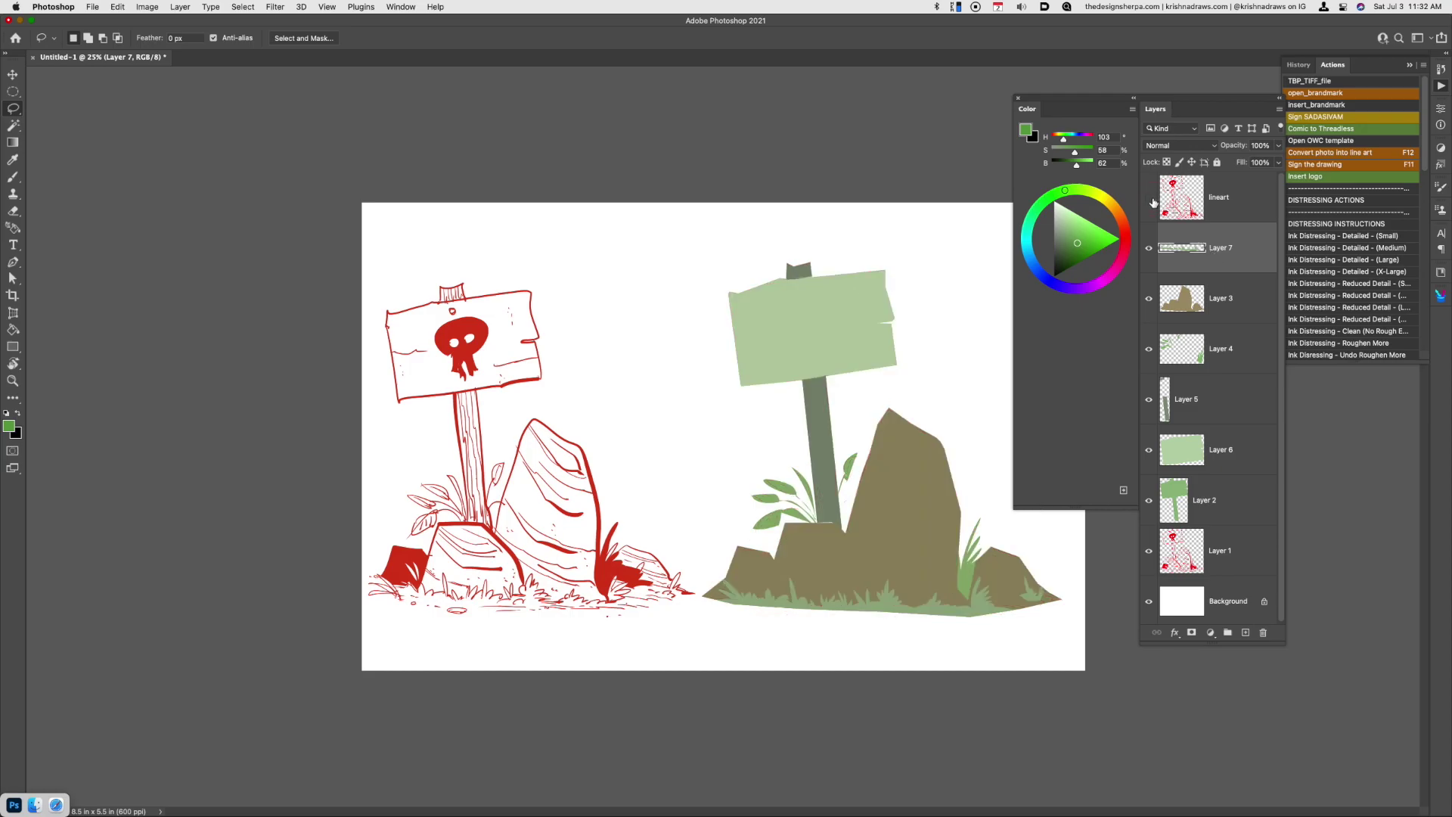
pyautogui.click(1150, 198)
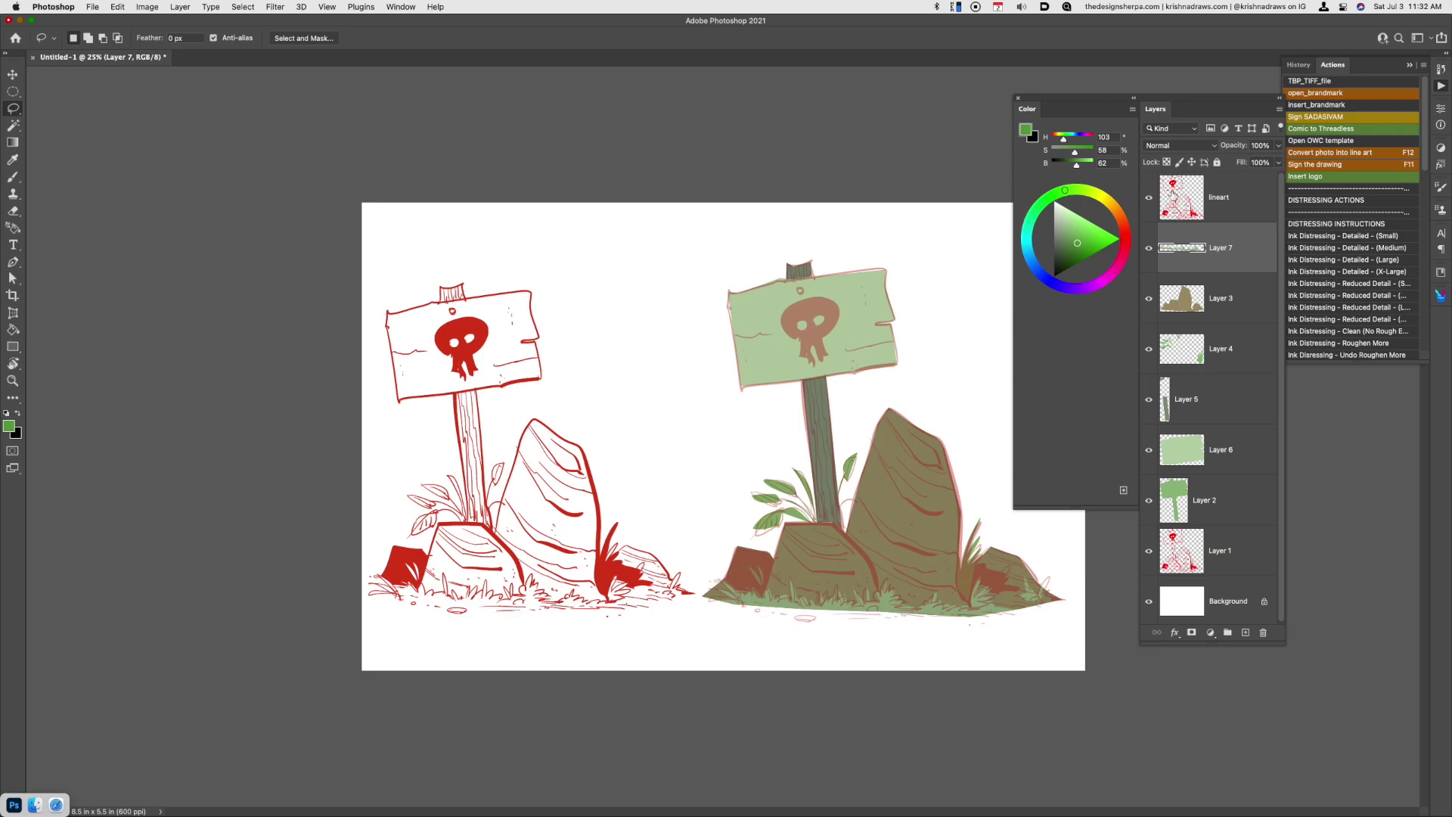
# Lasso shadow shapes along the rock cracks on Layer 3, copy them to a new layer, and darken them with Hue/Saturation
pyautogui.click(1225, 297)
pyautogui.moveTo(791, 533)
pyautogui.mouseDown()
pyautogui.moveTo(848, 556)
pyautogui.moveTo(795, 544)
pyautogui.moveTo(851, 573)
pyautogui.moveTo(813, 568)
pyautogui.moveTo(802, 594)
pyautogui.moveTo(790, 557)
pyautogui.moveTo(855, 550)
pyautogui.moveTo(791, 539)
pyautogui.mouseUp()
pyautogui.moveTo(857, 499)
pyautogui.mouseDown()
pyautogui.moveTo(916, 552)
pyautogui.moveTo(863, 503)
pyautogui.moveTo(947, 521)
pyautogui.moveTo(890, 452)
pyautogui.moveTo(938, 492)
pyautogui.moveTo(886, 423)
pyautogui.moveTo(942, 479)
pyautogui.moveTo(919, 454)
pyautogui.moveTo(906, 571)
pyautogui.moveTo(944, 589)
pyautogui.moveTo(898, 574)
pyautogui.moveTo(963, 599)
pyautogui.moveTo(998, 571)
pyautogui.moveTo(992, 556)
pyautogui.moveTo(1025, 564)
pyautogui.moveTo(989, 588)
pyautogui.moveTo(1016, 585)
pyautogui.mouseUp()
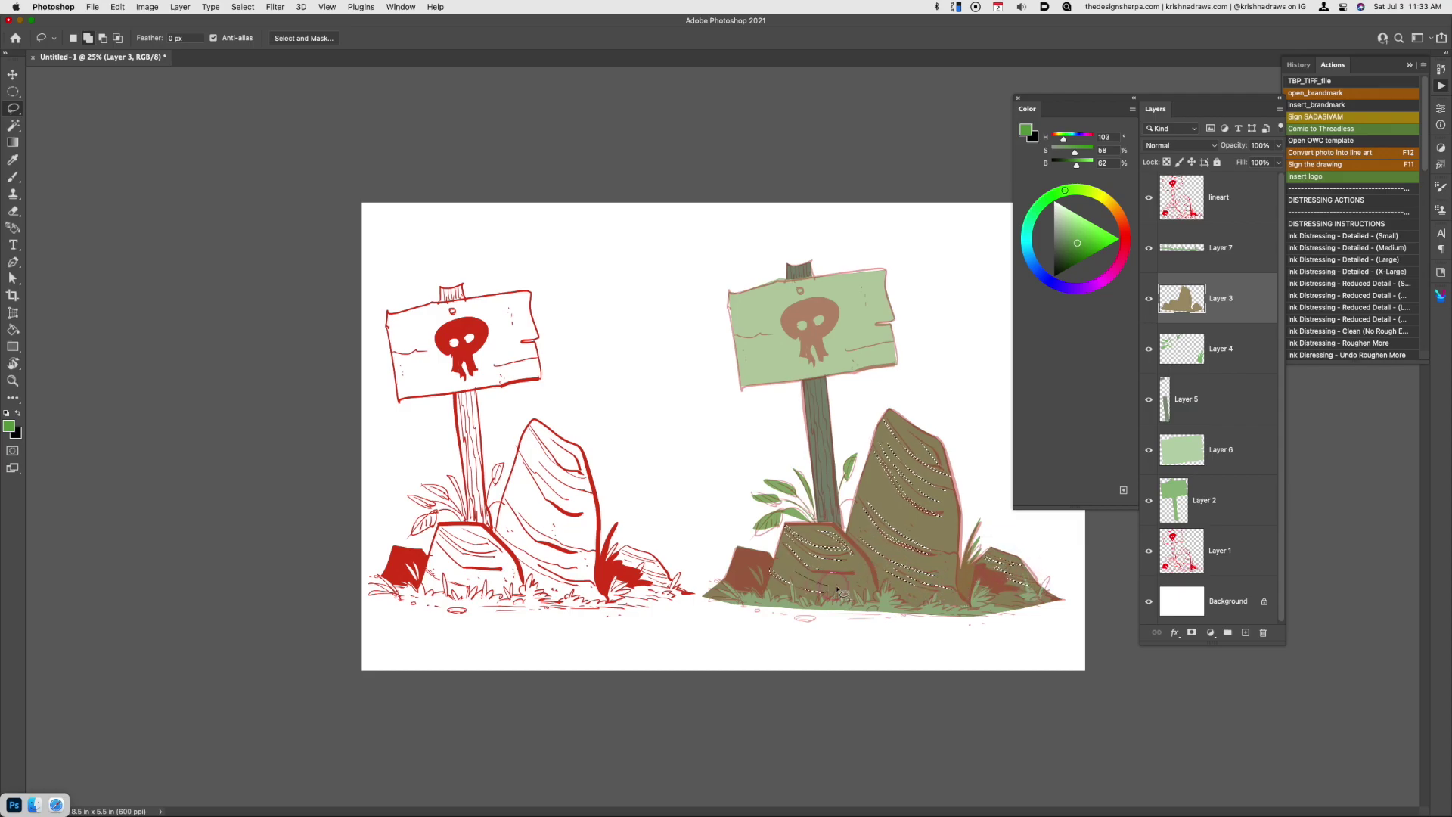
pyautogui.press('super+j')
pyautogui.press('super+u')
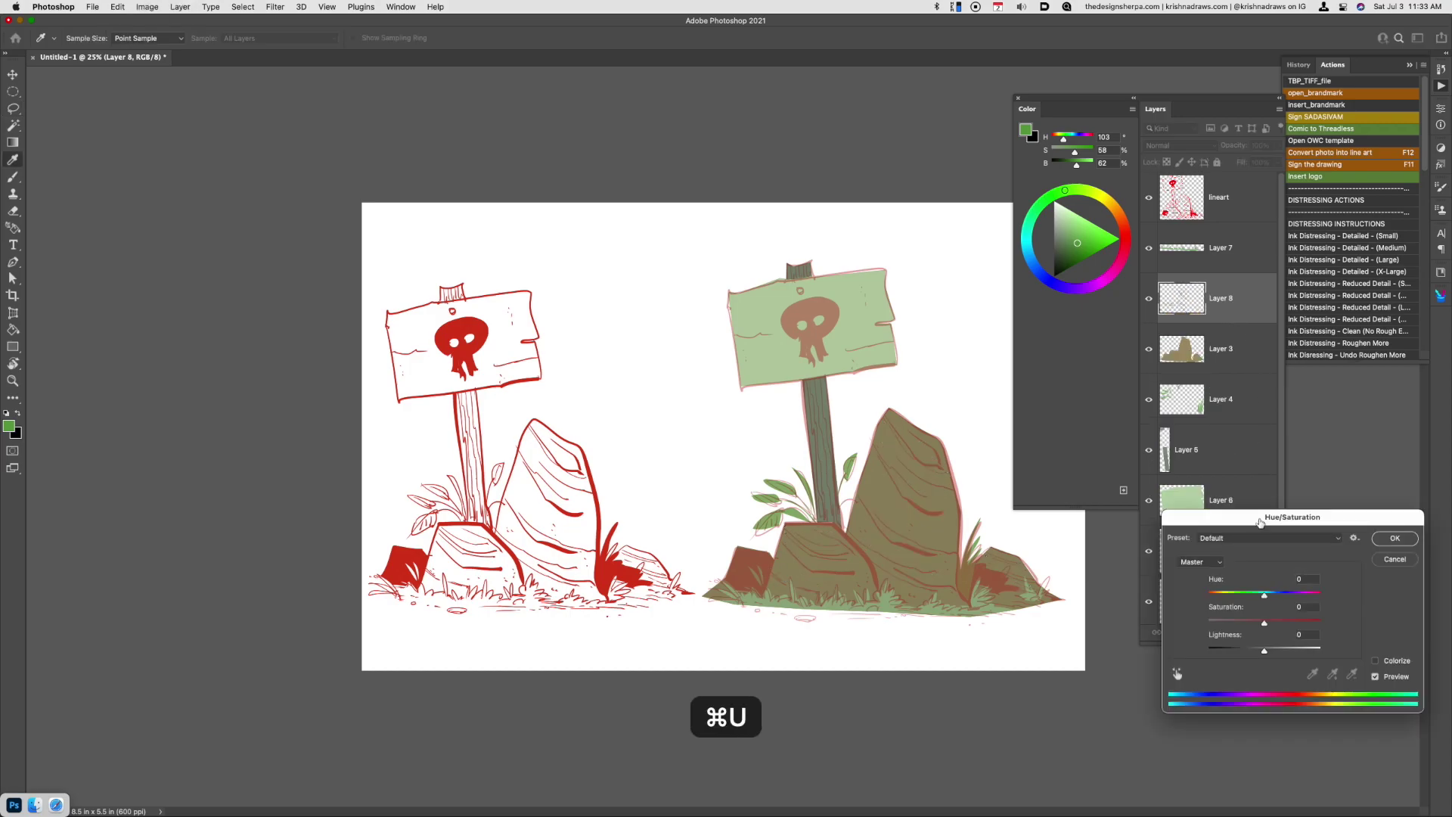
pyautogui.moveTo(1255, 652); pyautogui.dragTo(1250, 654)
pyautogui.moveTo(1252, 654); pyautogui.dragTo(1252, 652)
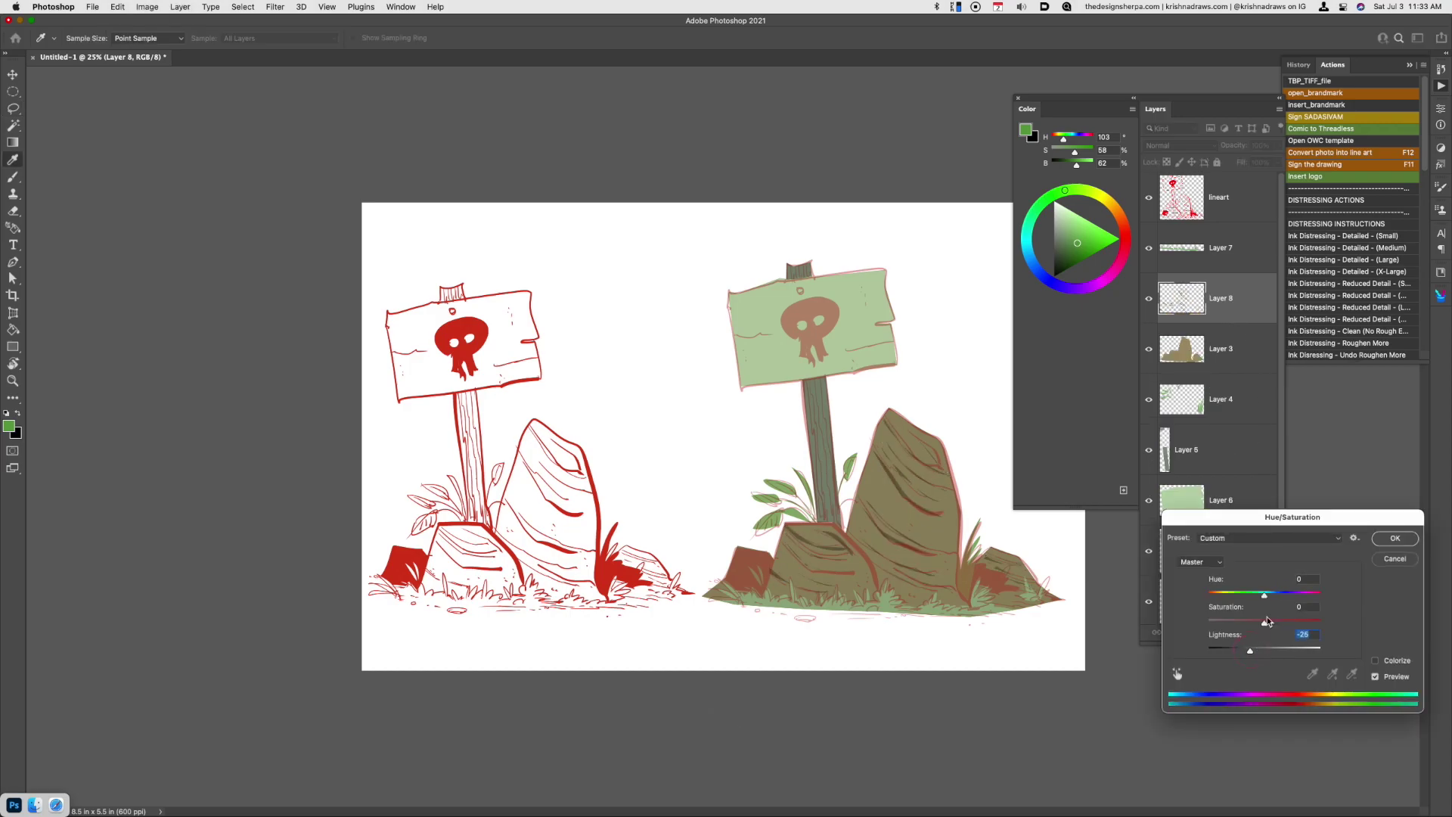
pyautogui.click(1393, 540)
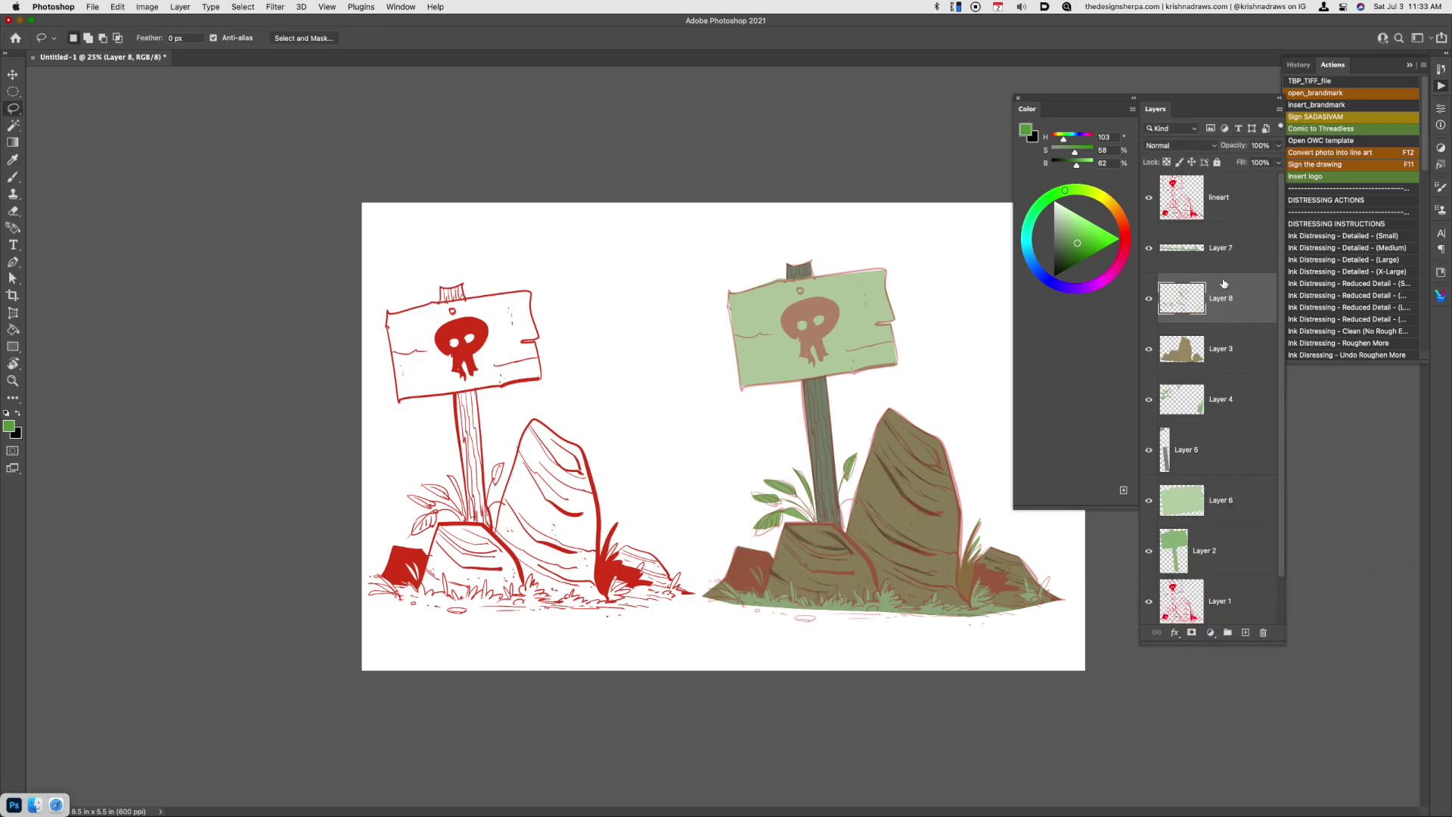
# Lasso wood grain and the tip of the signpost on Layer 5, copy it to a new layer with Lightness +27, and hide the lineart
pyautogui.click(1188, 456)
pyautogui.moveTo(806, 382)
pyautogui.mouseDown()
pyautogui.moveTo(810, 513)
pyautogui.moveTo(822, 521)
pyautogui.mouseUp()
pyautogui.moveTo(811, 426)
pyautogui.mouseDown()
pyautogui.moveTo(805, 381)
pyautogui.moveTo(831, 517)
pyautogui.moveTo(821, 379)
pyautogui.moveTo(835, 522)
pyautogui.moveTo(818, 378)
pyautogui.mouseUp()
pyautogui.press('shift')
pyautogui.moveTo(793, 271); pyautogui.dragTo(809, 275)
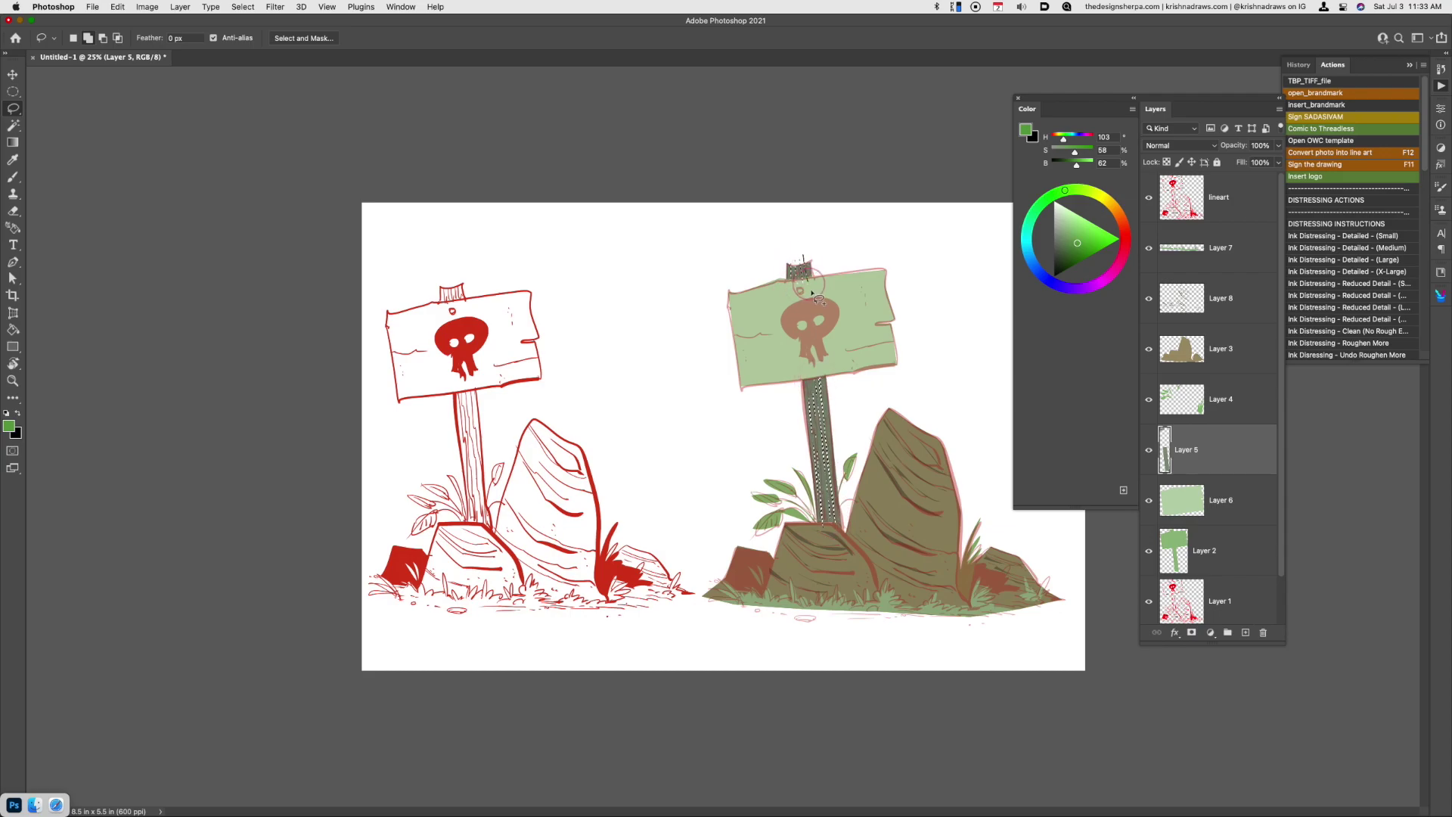
pyautogui.press('super+j')
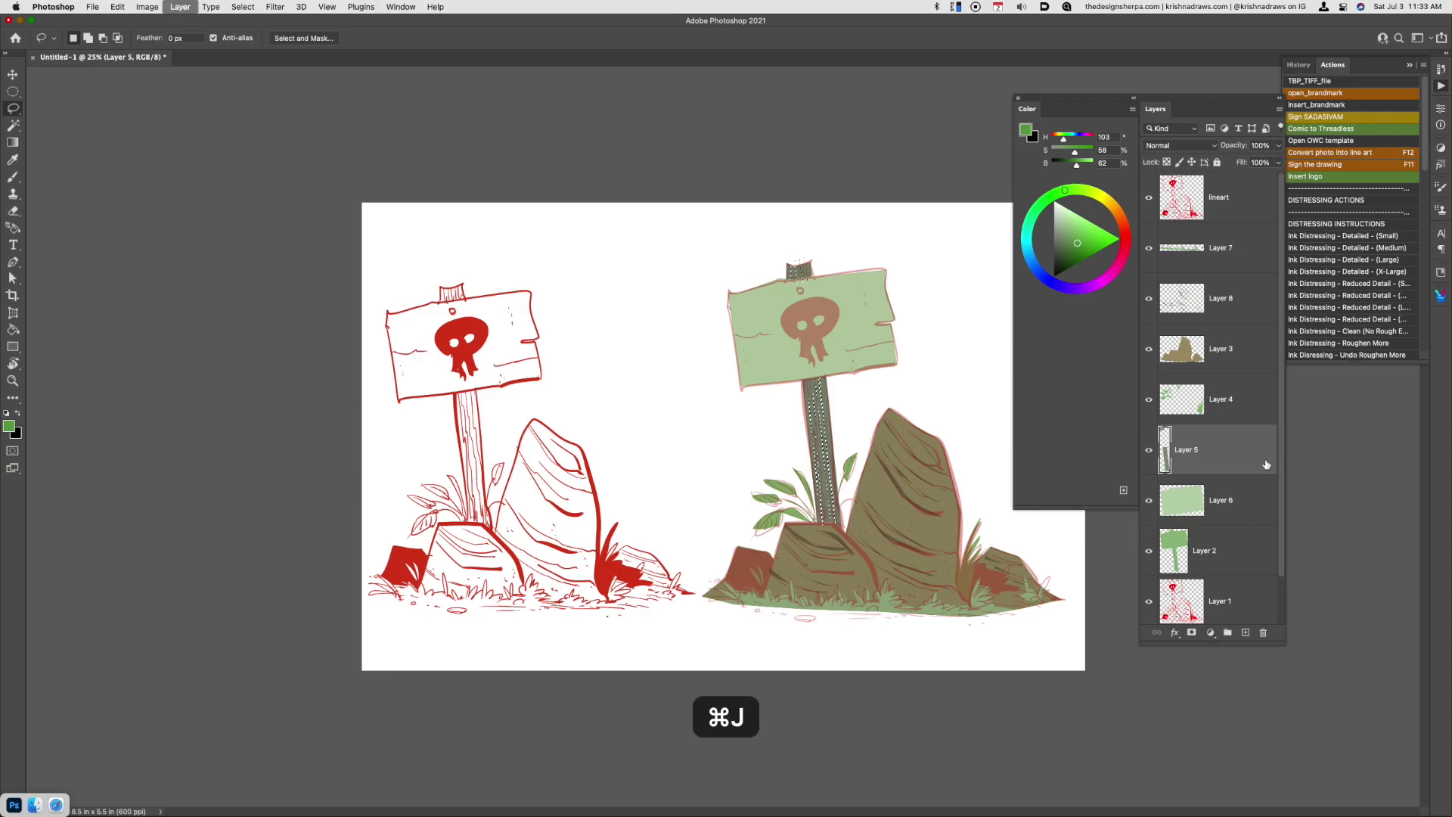
pyautogui.press('super+u')
pyautogui.click(1277, 652)
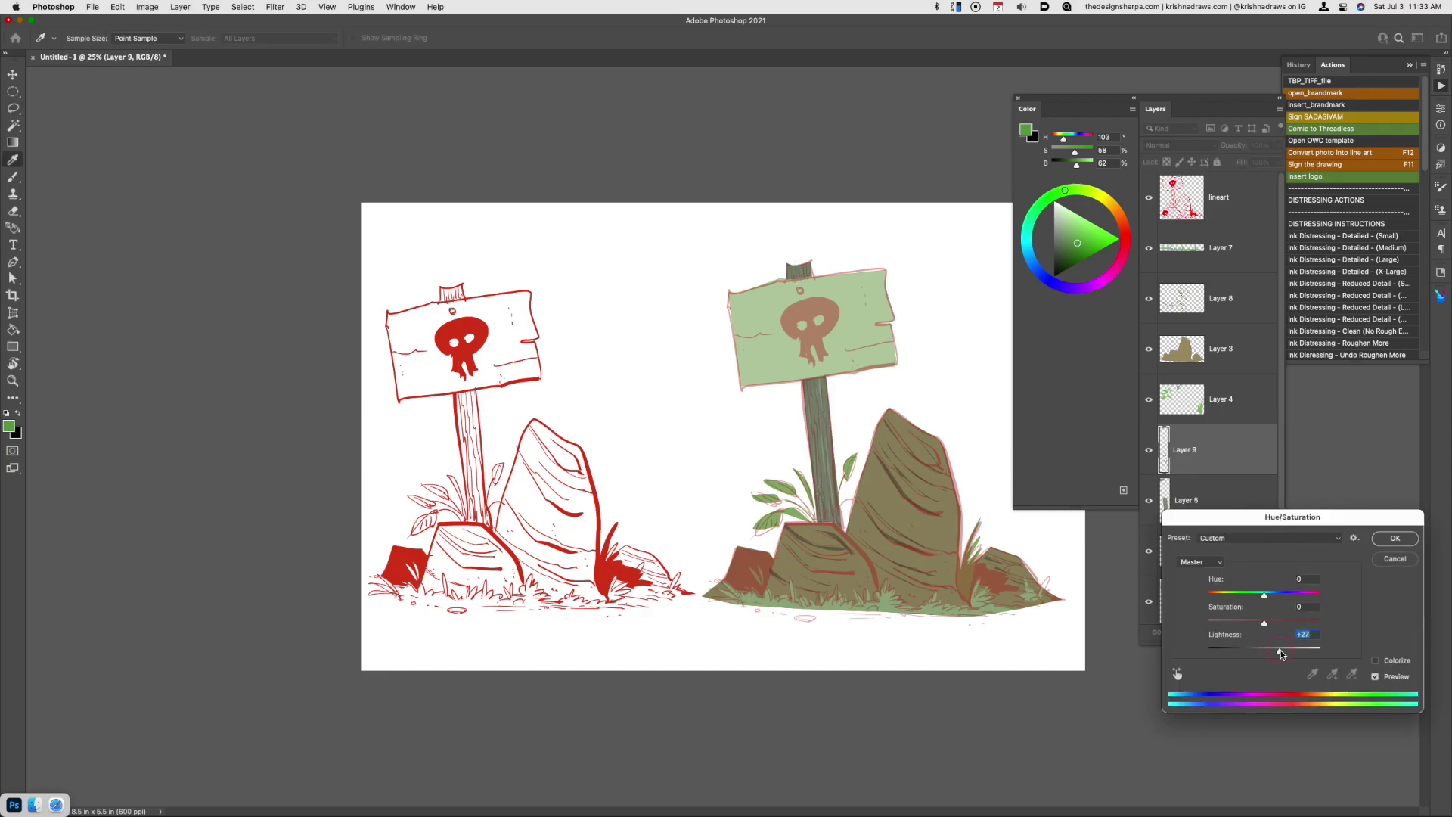
pyautogui.click(1396, 539)
pyautogui.click(1148, 204)
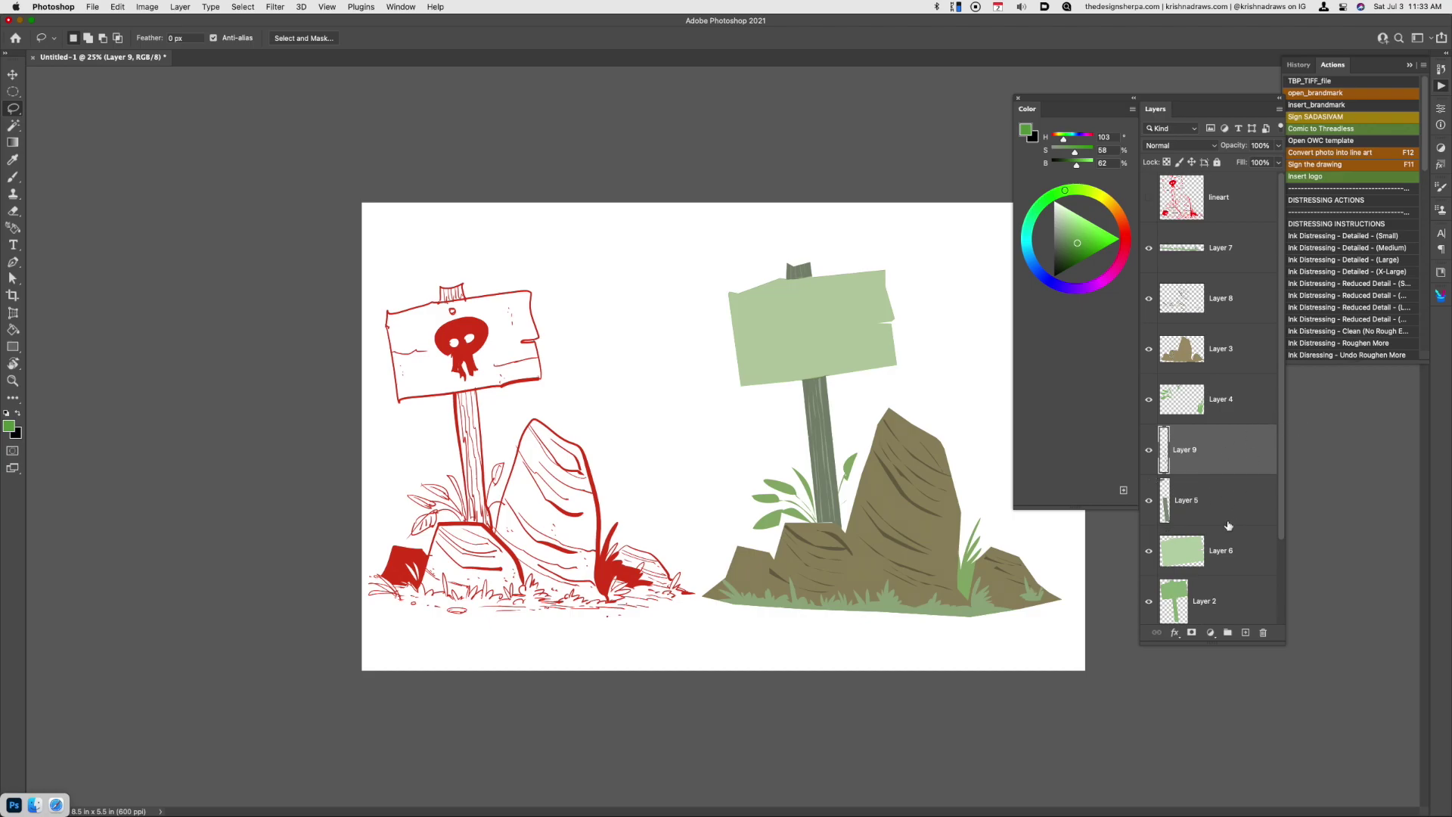
# Lasso the small far-left rock on Layer 3, copy it to a new layer and darken it with Lightness -25
pyautogui.click(1233, 360)
pyautogui.moveTo(774, 555)
pyautogui.mouseDown()
pyautogui.moveTo(711, 621)
pyautogui.moveTo(743, 535)
pyautogui.moveTo(772, 550)
pyautogui.mouseUp()
pyautogui.press('super+j')
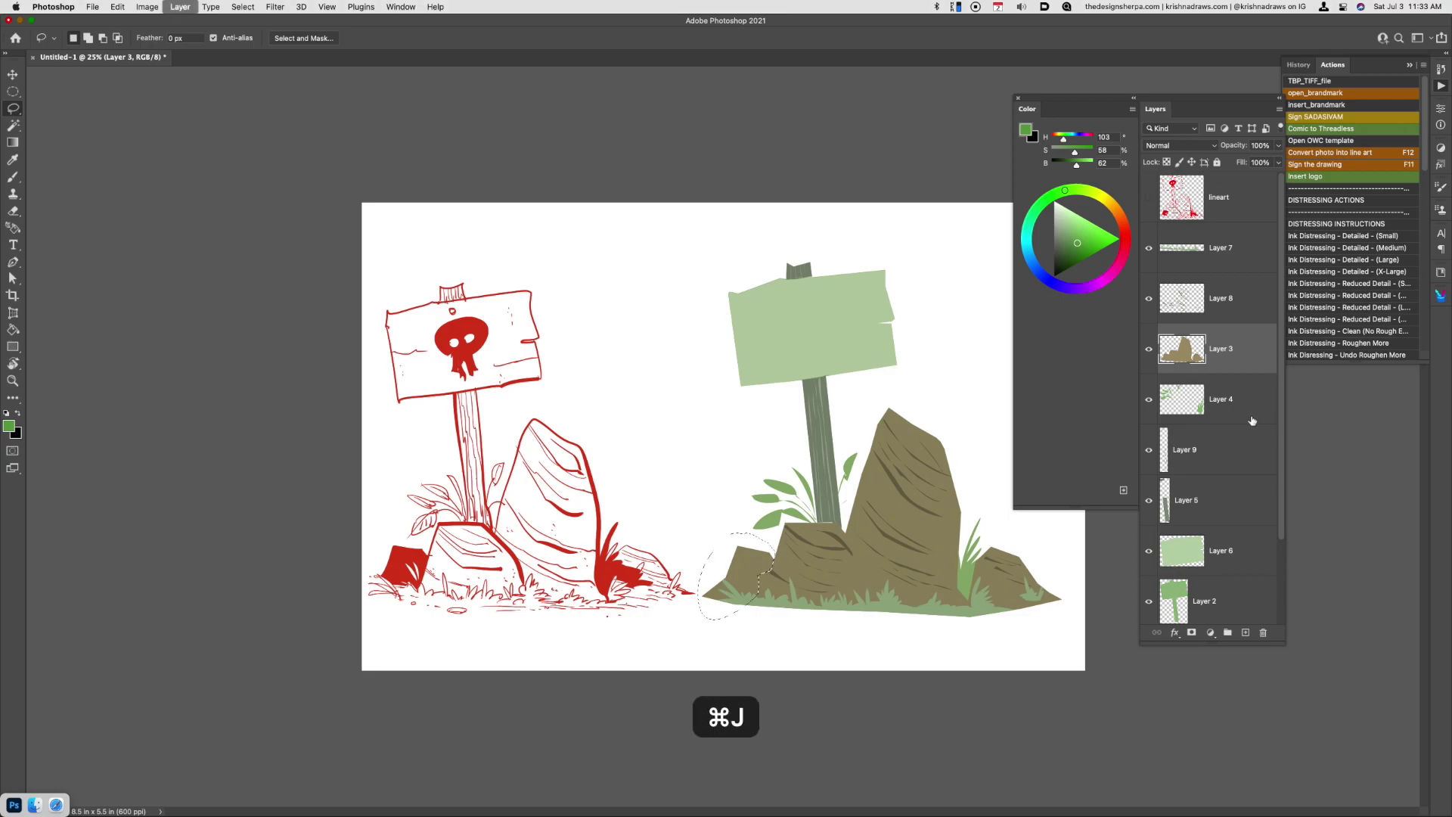
pyautogui.press('super+u')
pyautogui.click(1251, 652)
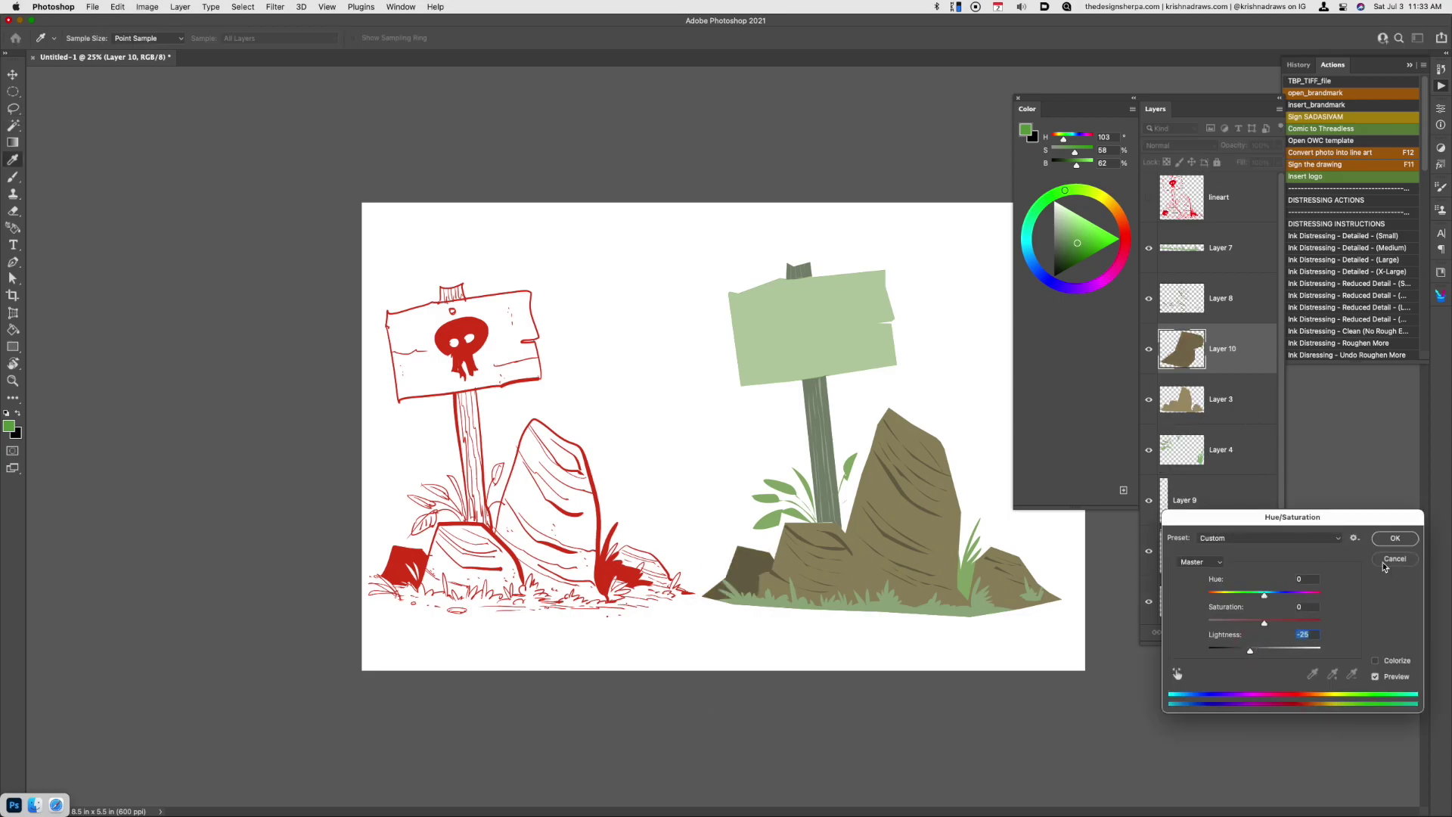
pyautogui.click(1396, 542)
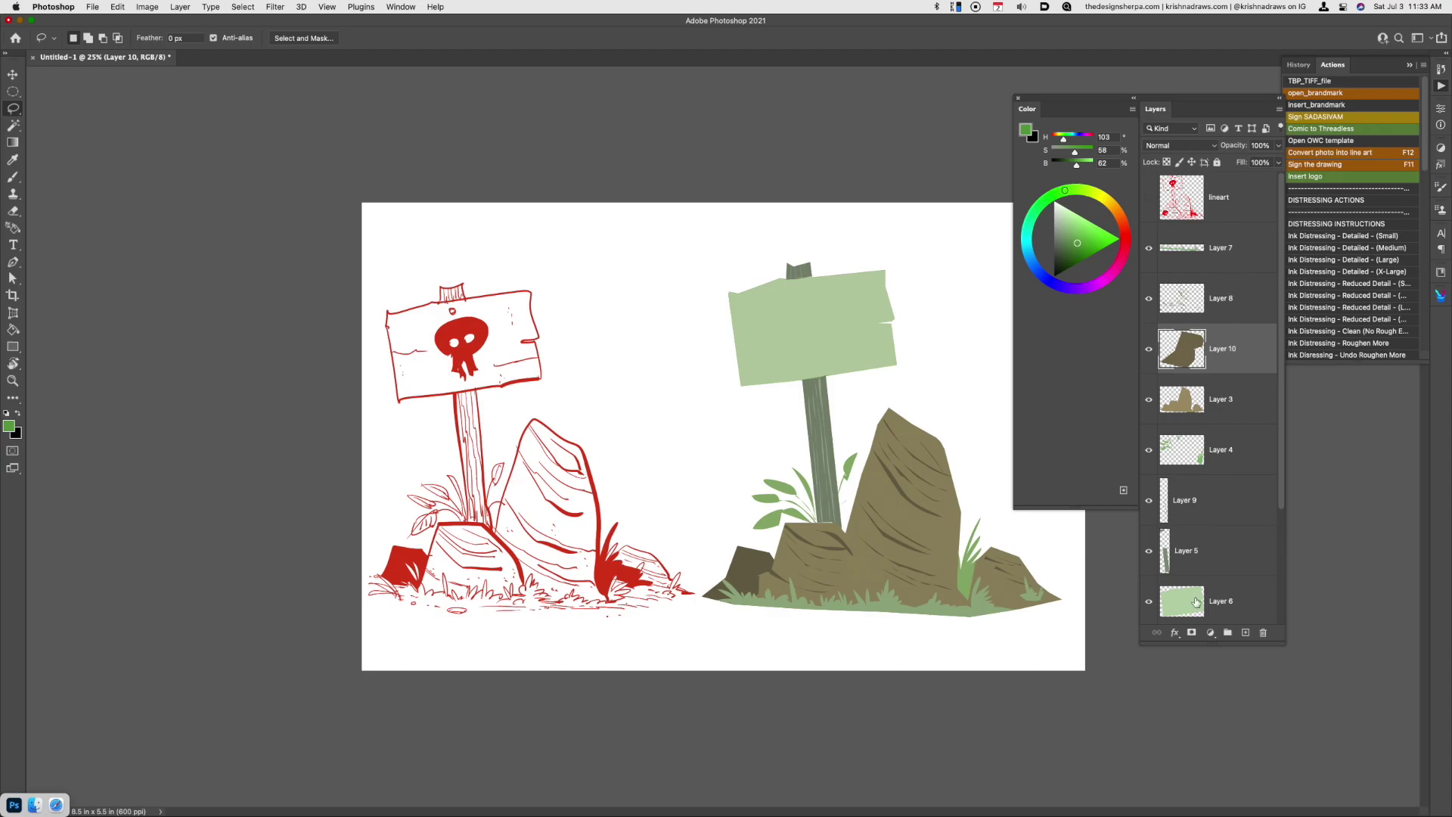
# Lasso plank crack shapes across the signboard on Layer 6, copy them to a new layer and darken them with Lightness -15
pyautogui.click(1196, 604)
pyautogui.moveTo(759, 327); pyautogui.dragTo(718, 325)
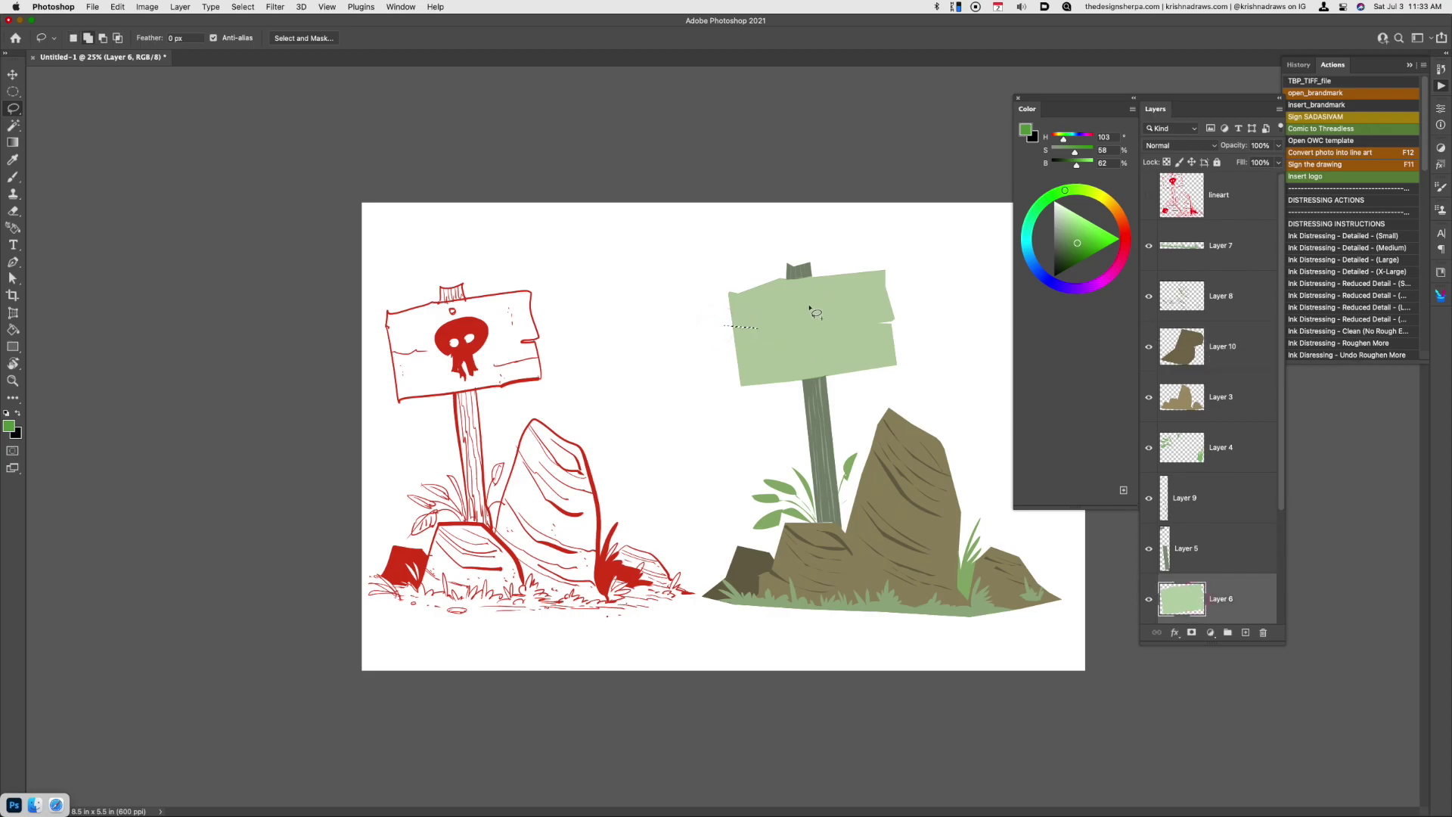
pyautogui.press('super+z')
pyautogui.moveTo(729, 324)
pyautogui.mouseDown()
pyautogui.moveTo(869, 286)
pyautogui.moveTo(747, 318)
pyautogui.moveTo(893, 341)
pyautogui.moveTo(876, 335)
pyautogui.mouseUp()
pyautogui.press('super+z')
pyautogui.moveTo(734, 362); pyautogui.dragTo(884, 343)
pyautogui.moveTo(756, 319); pyautogui.dragTo(915, 299)
pyautogui.press('super+j')
pyautogui.press('super+u')
pyautogui.moveTo(1264, 652); pyautogui.dragTo(1256, 653)
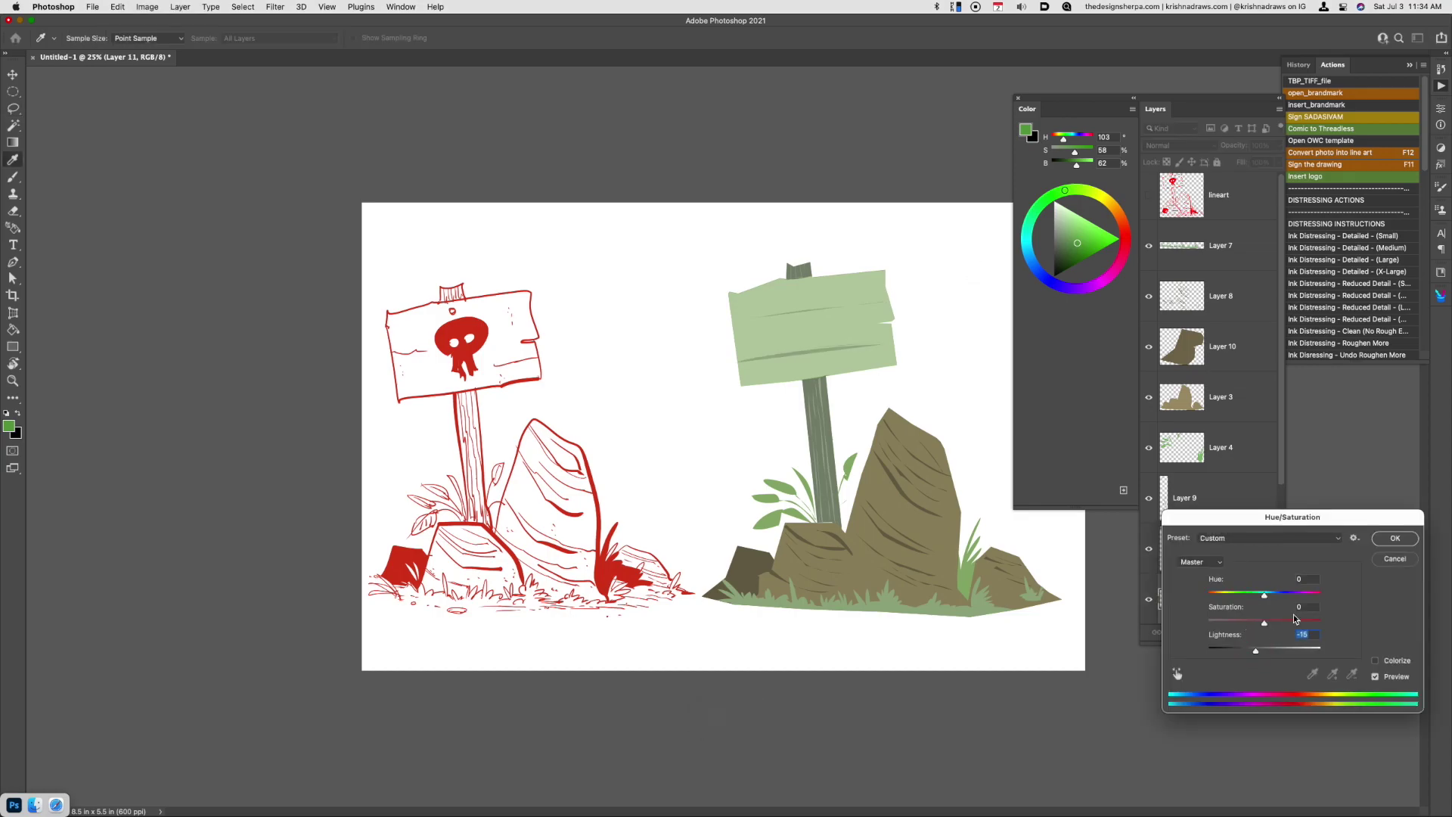
pyautogui.click(1397, 540)
# Lasso and cut excess areas from the signboard crack shading on Layer 11 to thin the cracks
pyautogui.press('l')
pyautogui.moveTo(751, 361)
pyautogui.mouseDown()
pyautogui.moveTo(864, 343)
pyautogui.moveTo(734, 365)
pyautogui.moveTo(816, 354)
pyautogui.moveTo(787, 342)
pyautogui.mouseUp()
pyautogui.press('super+x')
pyautogui.press('super+x')
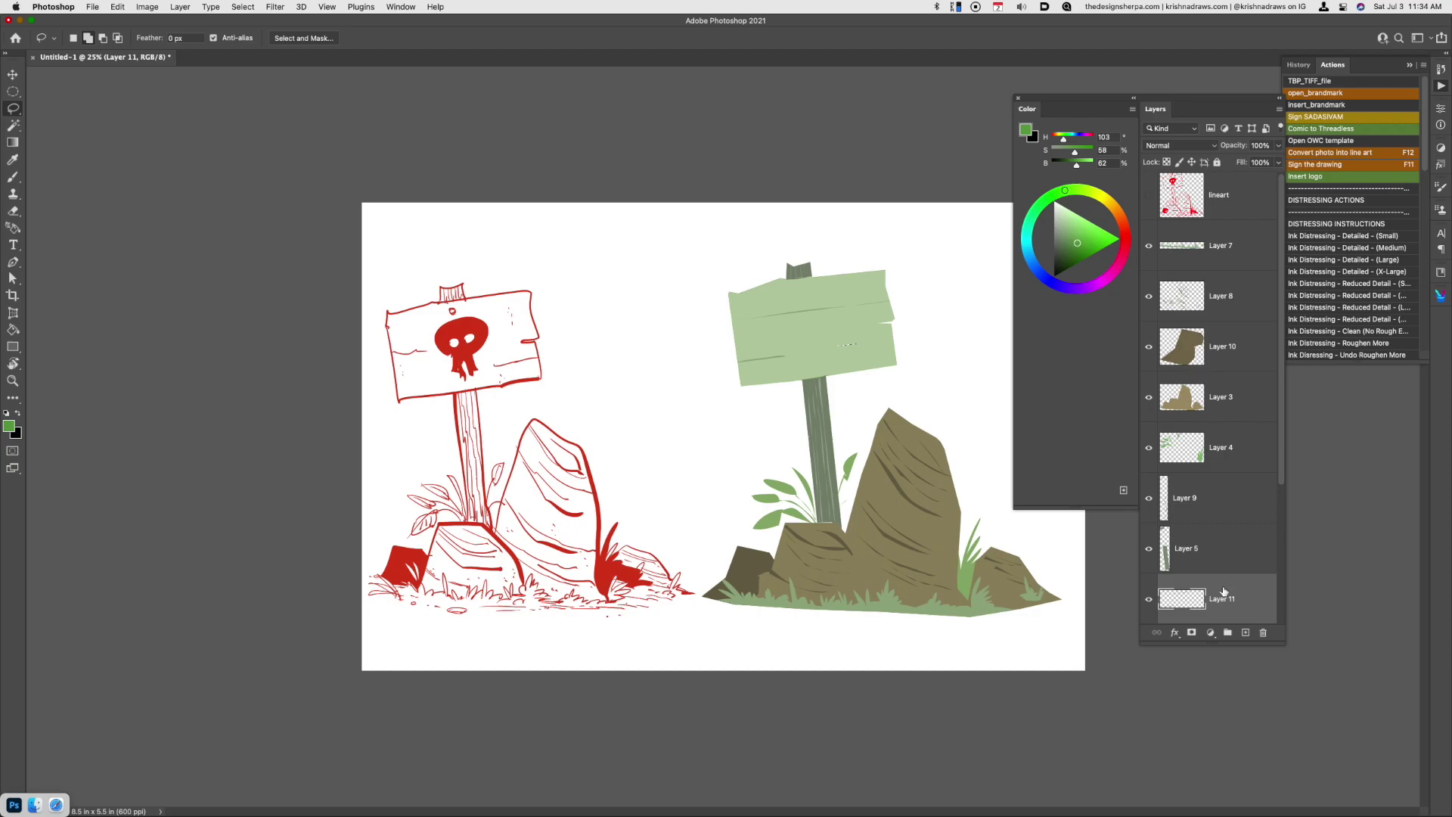
# Copy the selected short crack from Layer 6 to a new layer and darken it with Lightness -25
pyautogui.press('i')
pyautogui.click(793, 363)
pyautogui.scroll(-3, 1283, 514)
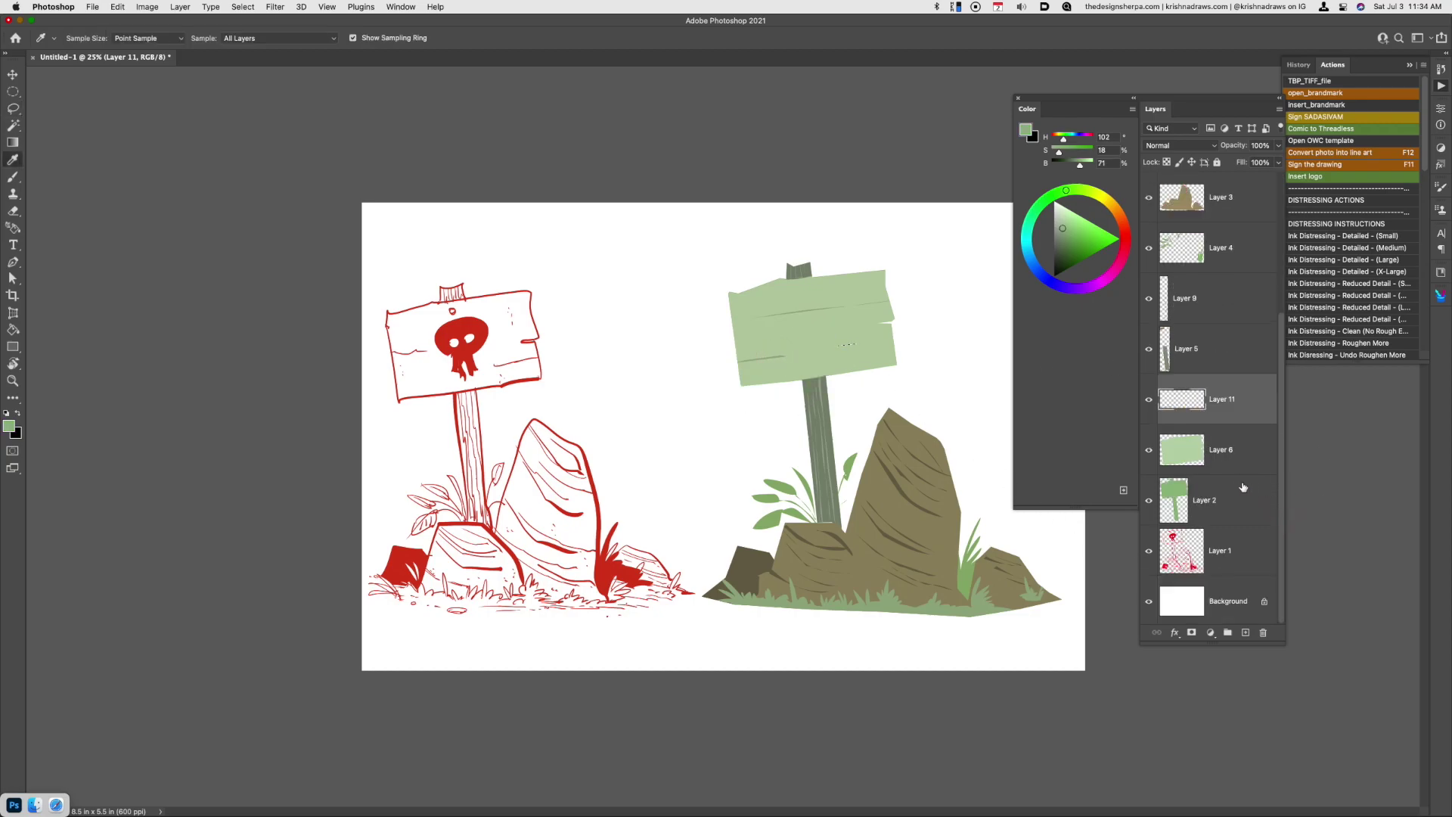
pyautogui.click(1227, 461)
pyautogui.hotkey('ctrl', 'u')
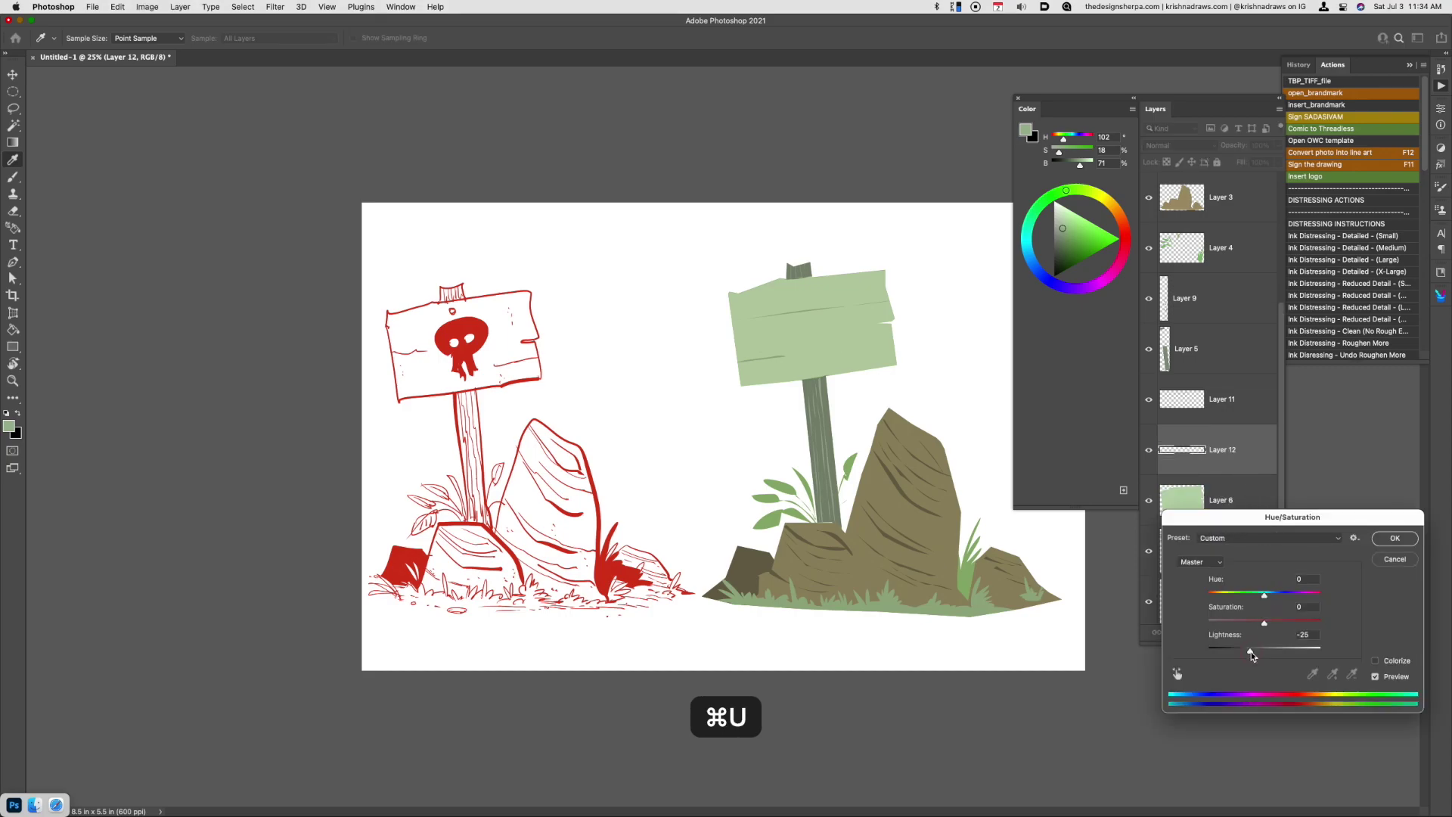
pyautogui.click(1398, 538)
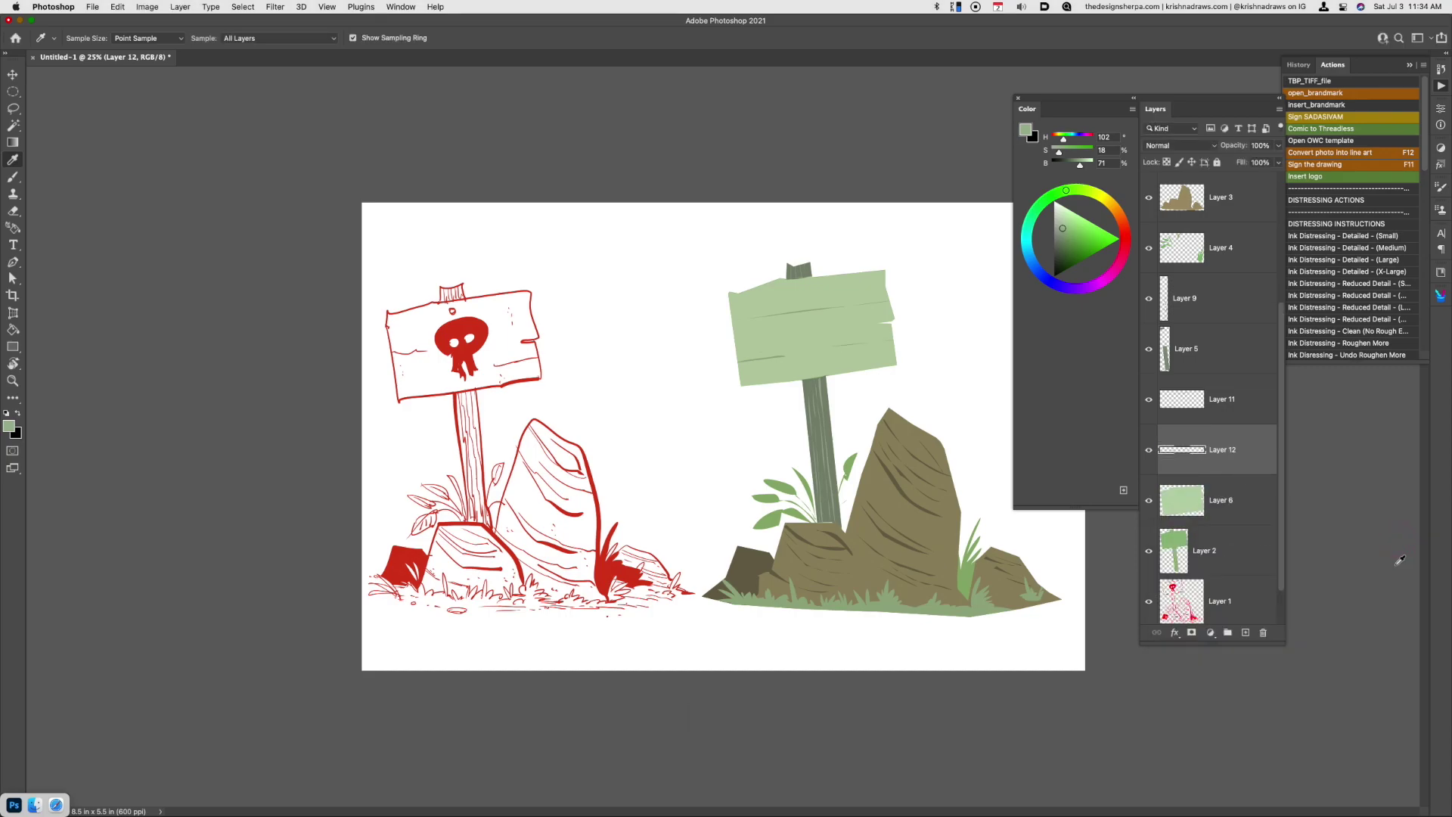
# Create a new layer above the rock layer, Layer 3, and brush in grass along the ground with a green sampled from the drawing and adjusted
pyautogui.click(1231, 213)
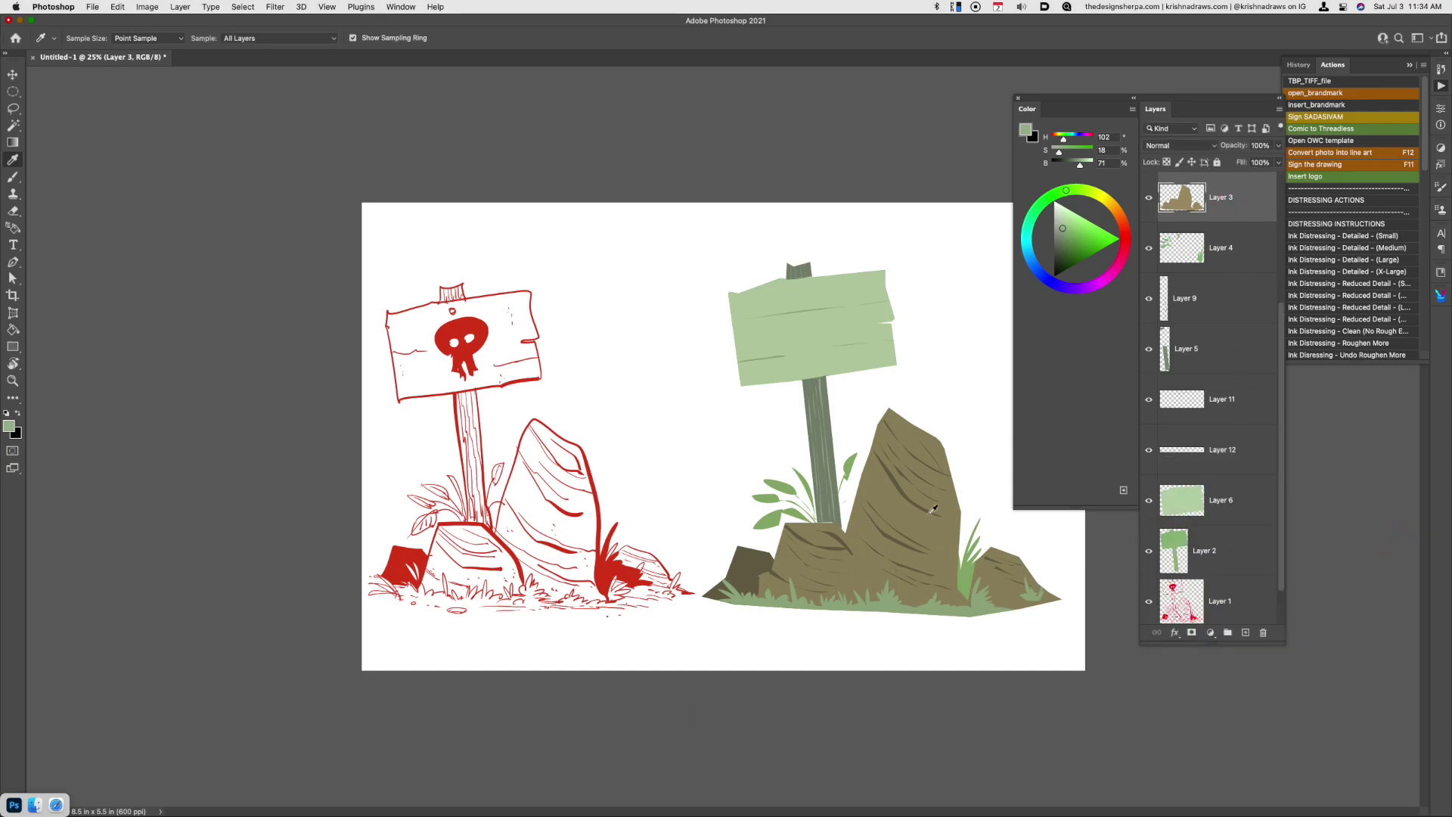
pyautogui.click(899, 482)
pyautogui.press('b')
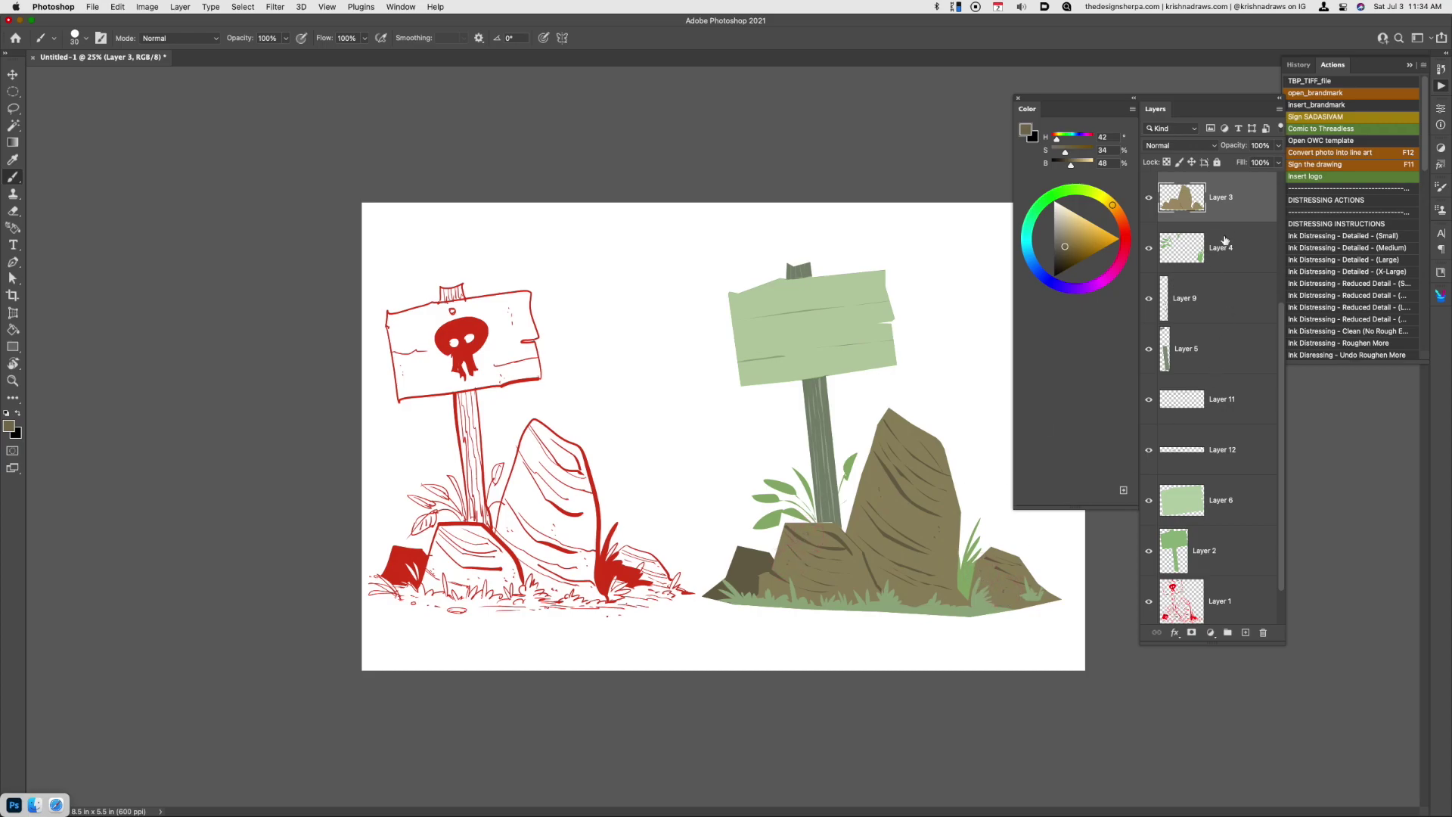
pyautogui.press('super+alt+shift+n')
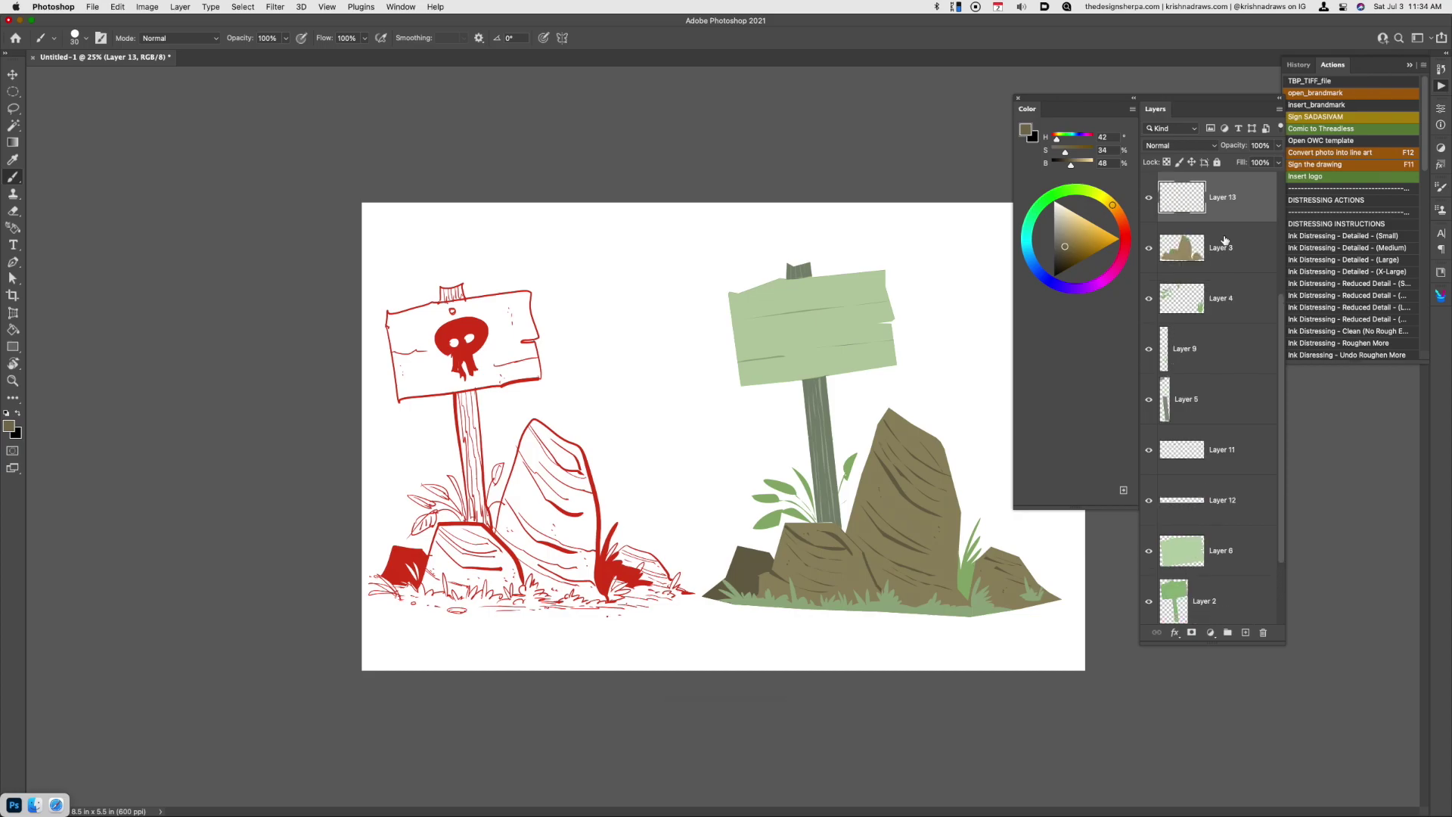
pyautogui.press('i')
pyautogui.click(965, 606)
pyautogui.click(1072, 239)
pyautogui.press('b')
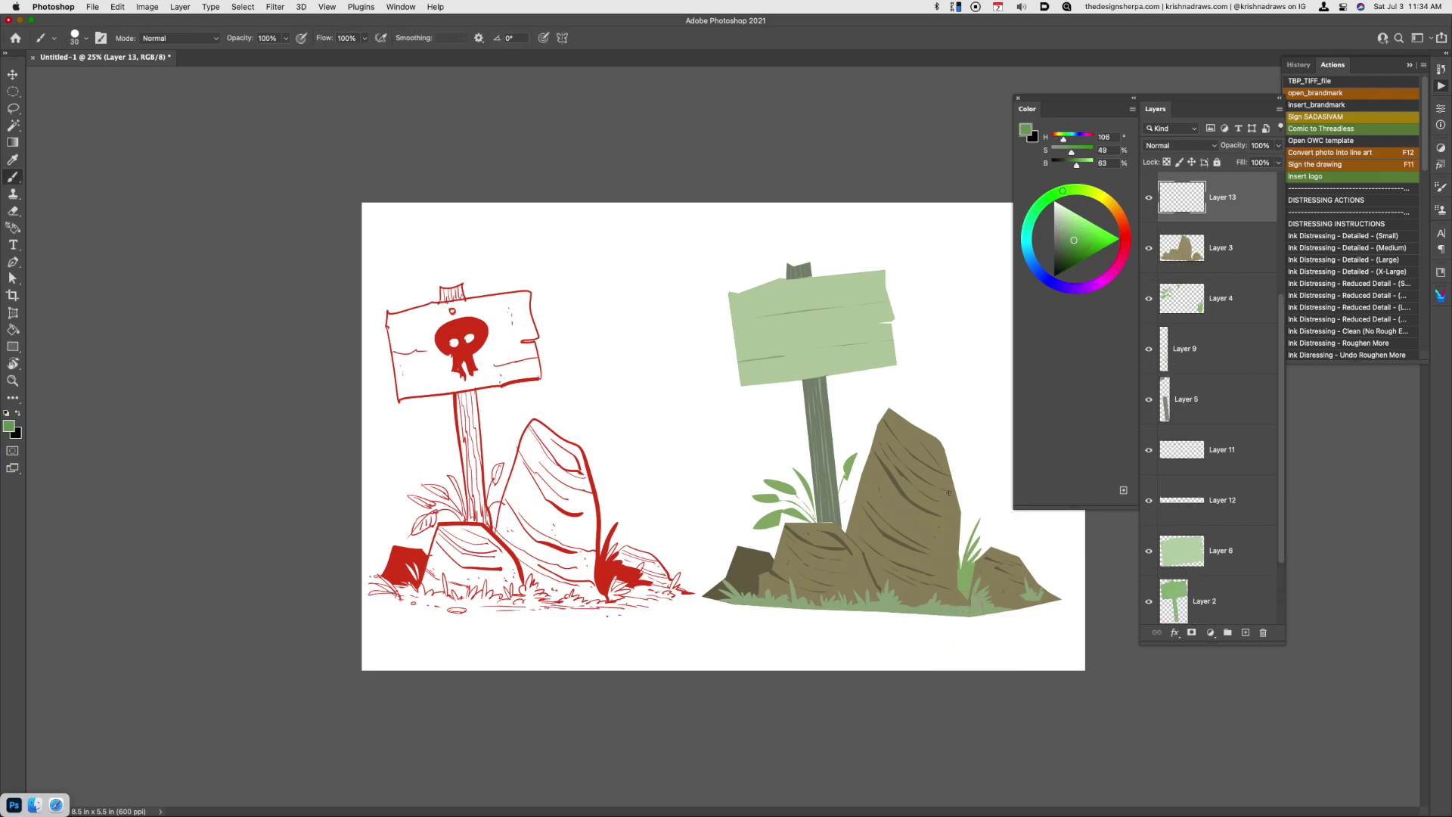
pyautogui.moveTo(919, 624); pyautogui.dragTo(959, 605)
# Move Layer 13 directly beneath the lineart layer and paint green details on the grass tufts and the leaves beside the post
pyautogui.scroll(4, 1258, 301)
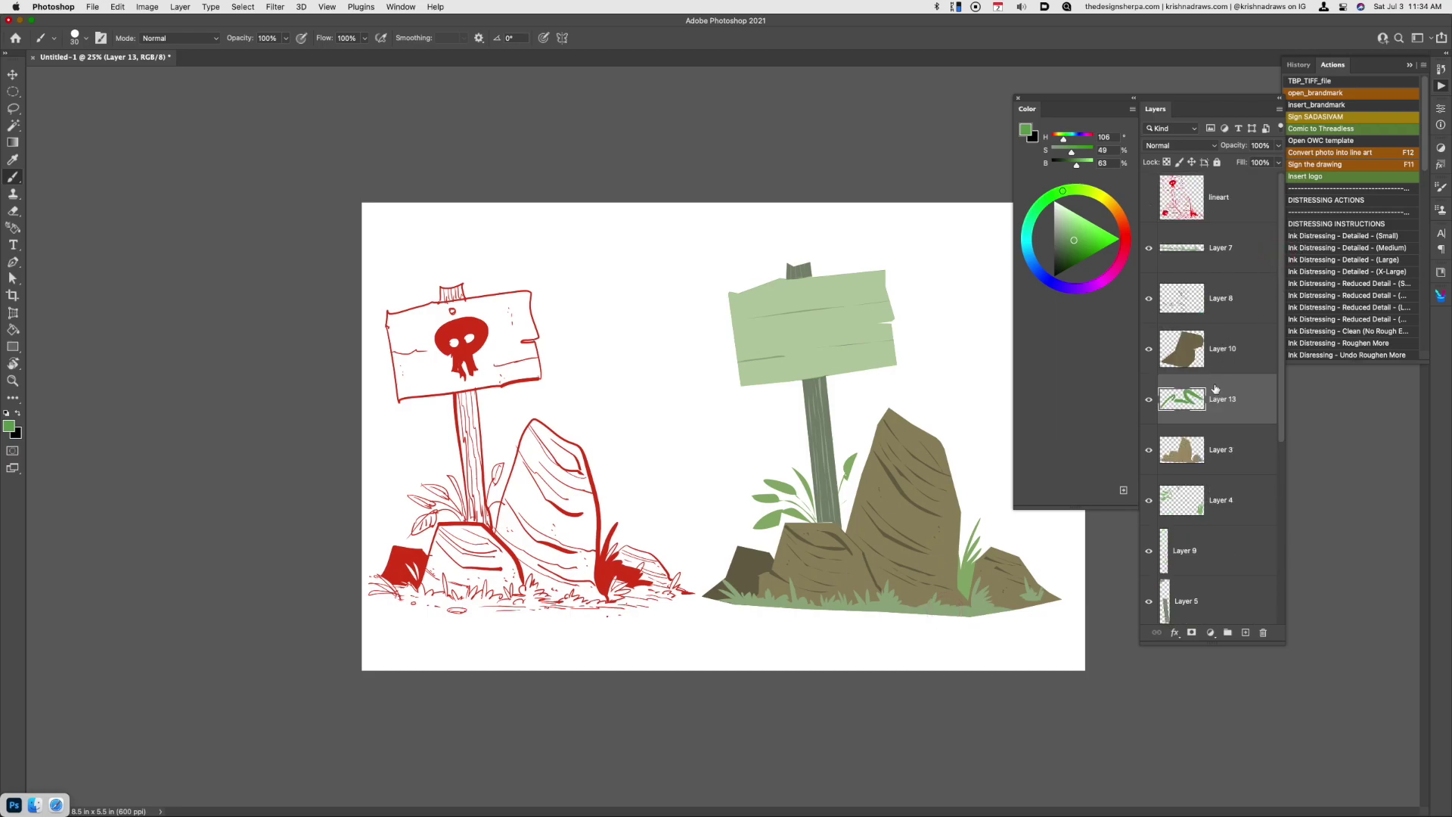
pyautogui.moveTo(1217, 394); pyautogui.dragTo(1243, 258)
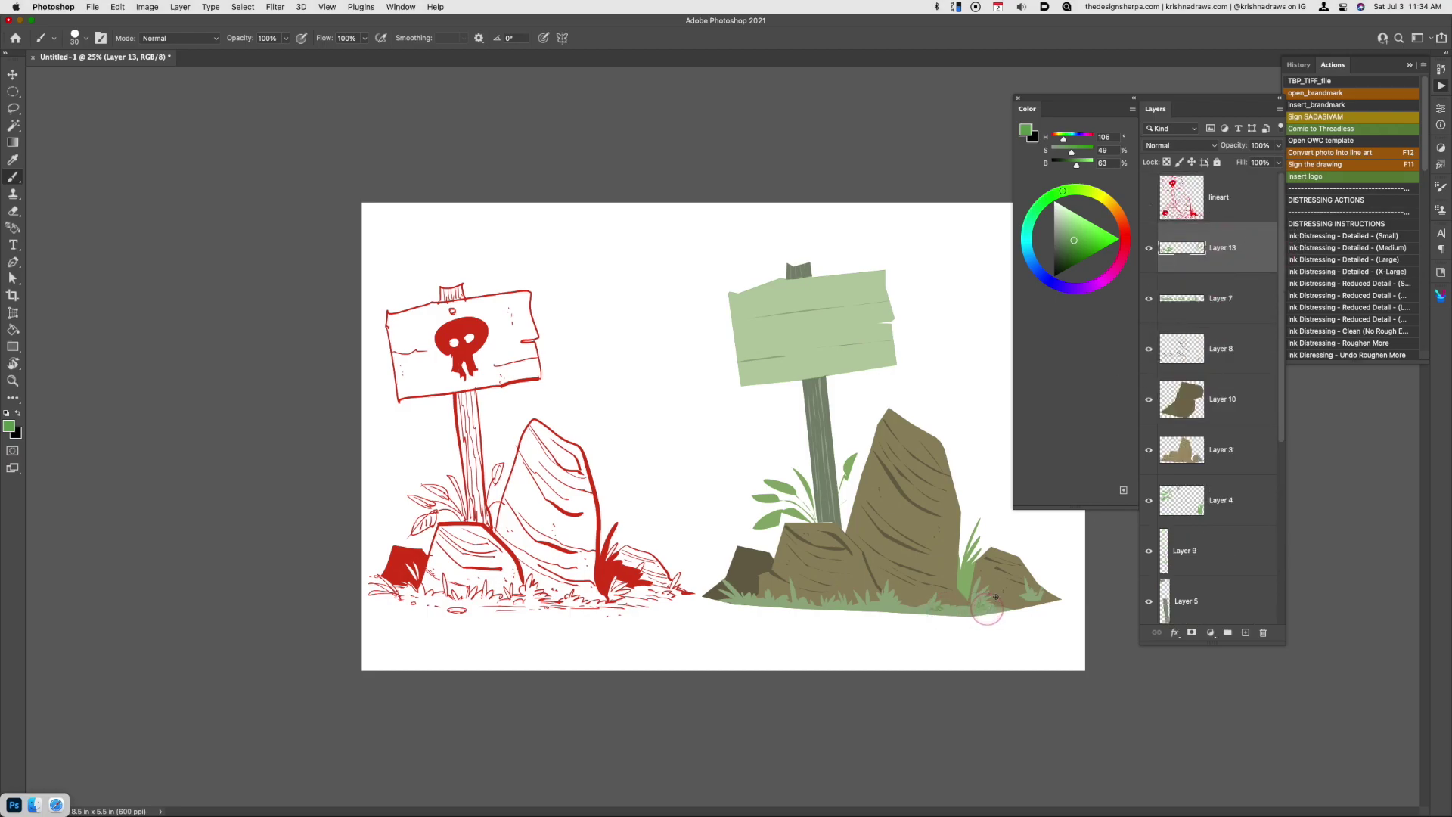
pyautogui.moveTo(881, 615)
pyautogui.mouseDown()
pyautogui.moveTo(907, 598)
pyautogui.moveTo(877, 598)
pyautogui.mouseUp()
pyautogui.moveTo(791, 615)
pyautogui.mouseDown()
pyautogui.moveTo(846, 609)
pyautogui.moveTo(765, 593)
pyautogui.mouseUp()
pyautogui.moveTo(965, 588); pyautogui.dragTo(969, 574)
pyautogui.moveTo(766, 524)
pyautogui.mouseDown()
pyautogui.moveTo(842, 456)
pyautogui.moveTo(755, 499)
pyautogui.moveTo(807, 494)
pyautogui.mouseUp()
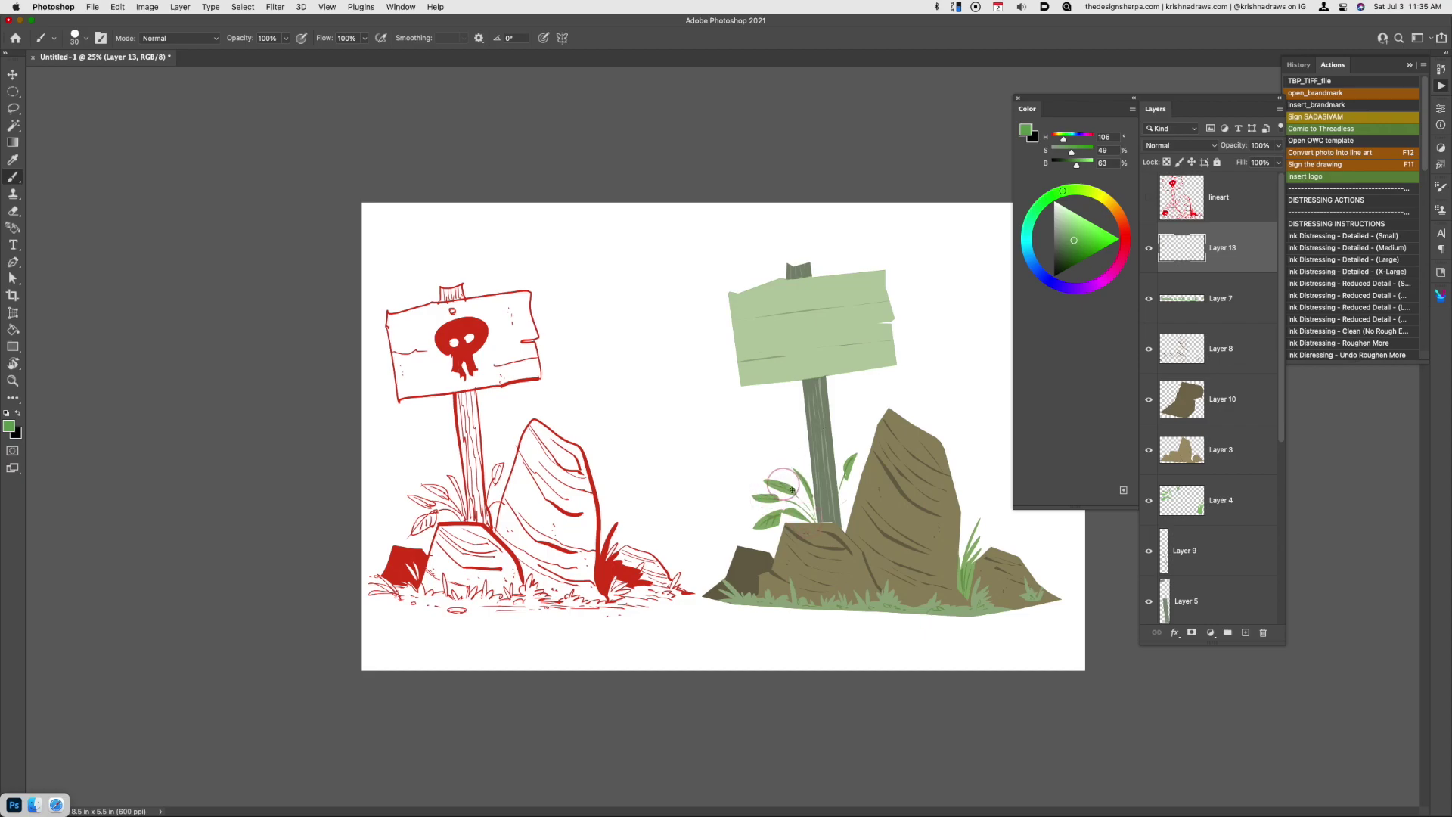
# Pick a brighter green, H 106, S 38, B 100, paint light details on the leaves, and undo the last stroke
pyautogui.click(1079, 216)
pyautogui.moveTo(779, 498)
pyautogui.mouseDown()
pyautogui.moveTo(756, 497)
pyautogui.moveTo(764, 522)
pyautogui.moveTo(779, 484)
pyautogui.moveTo(852, 460)
pyautogui.mouseUp()
pyautogui.press('super+z')
# Copy a small elliptical nail shape at the signboard's top from Layer 6 to a new layer with Saturation -32 and Lightness -24
pyautogui.click(12, 91)
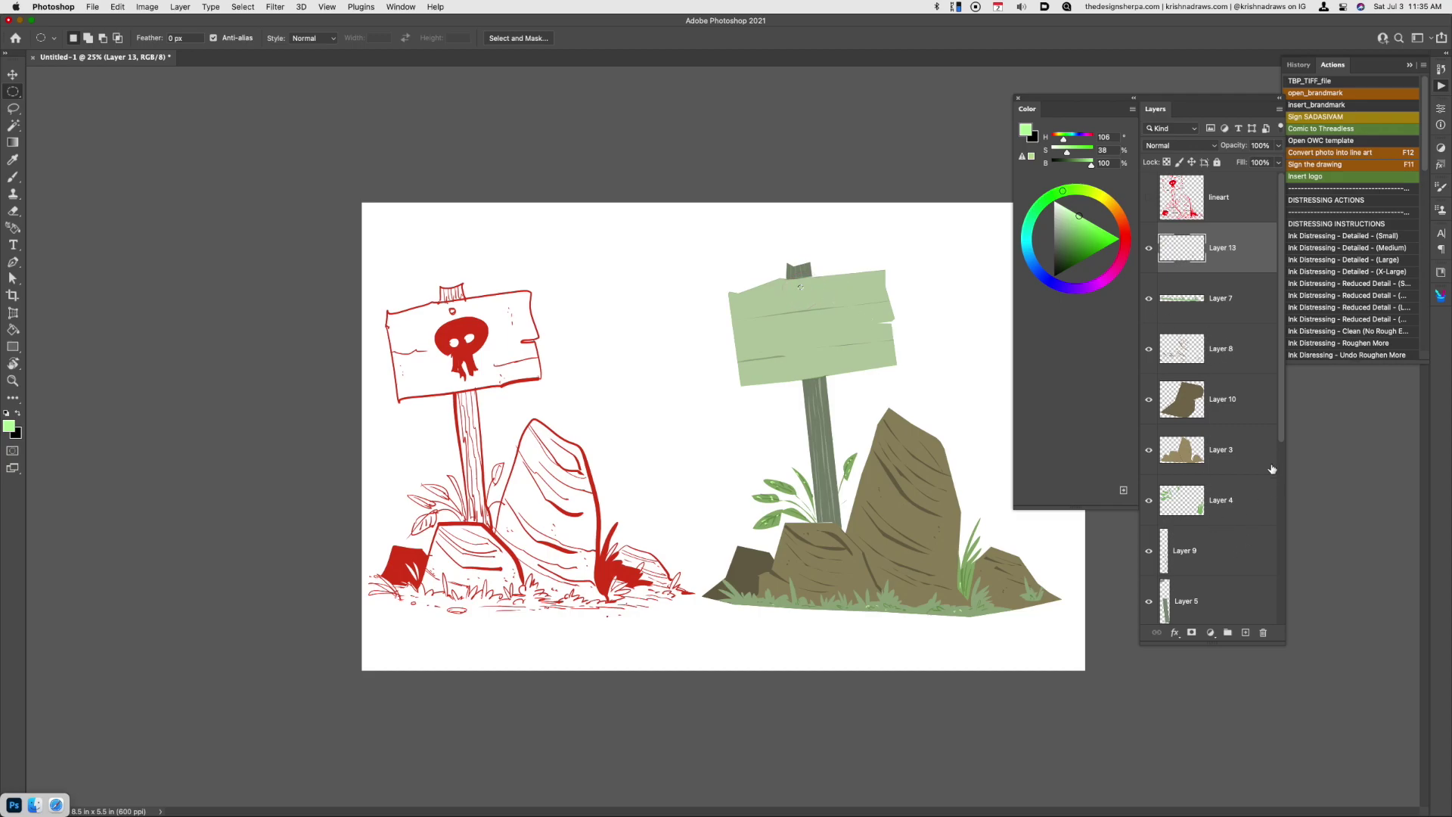
pyautogui.scroll(-5, 1271, 473)
pyautogui.click(1240, 453)
pyautogui.press('super+j')
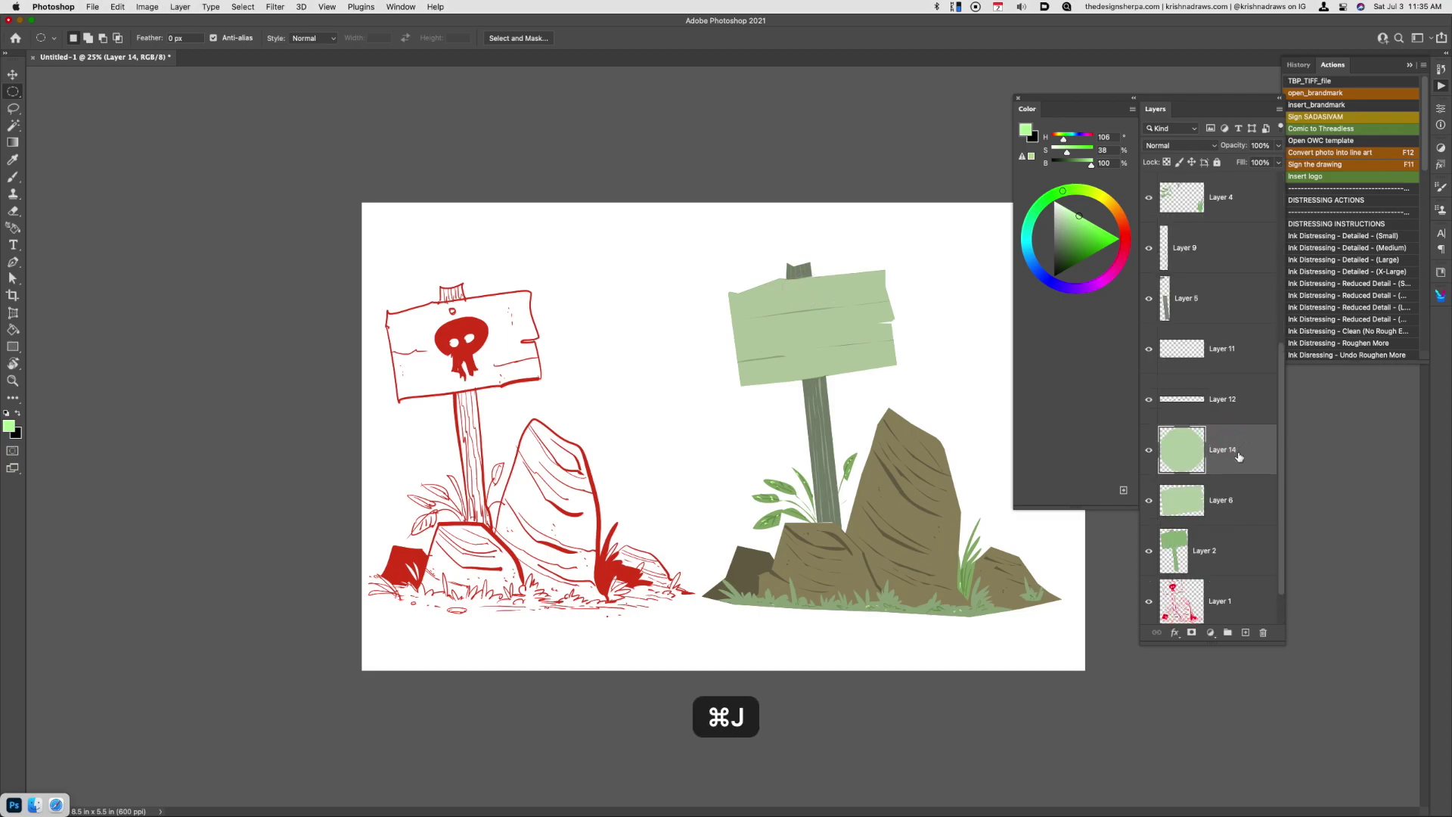
pyautogui.press('super+u')
pyautogui.moveTo(1251, 649); pyautogui.dragTo(1253, 627)
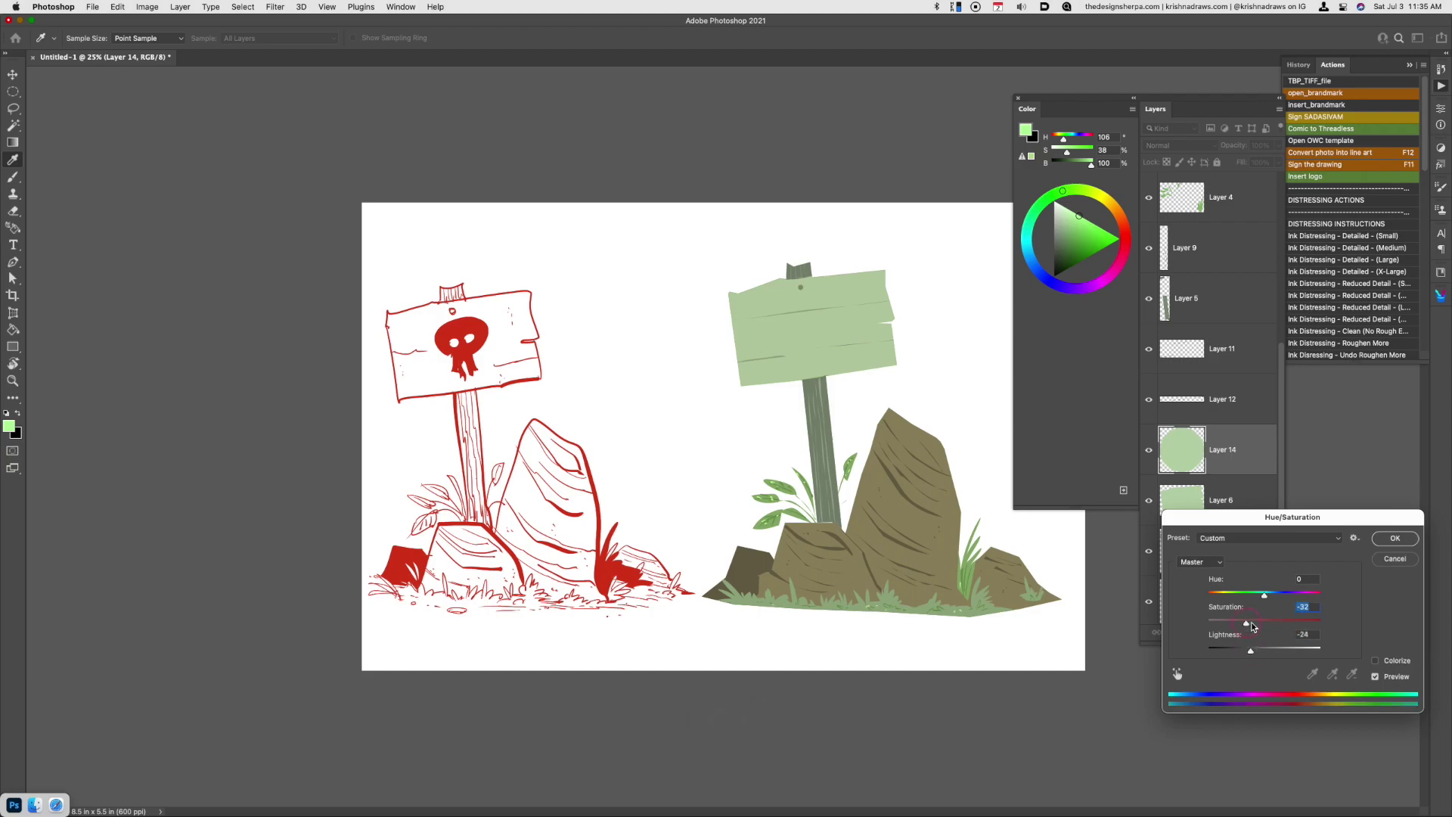
pyautogui.click(1403, 540)
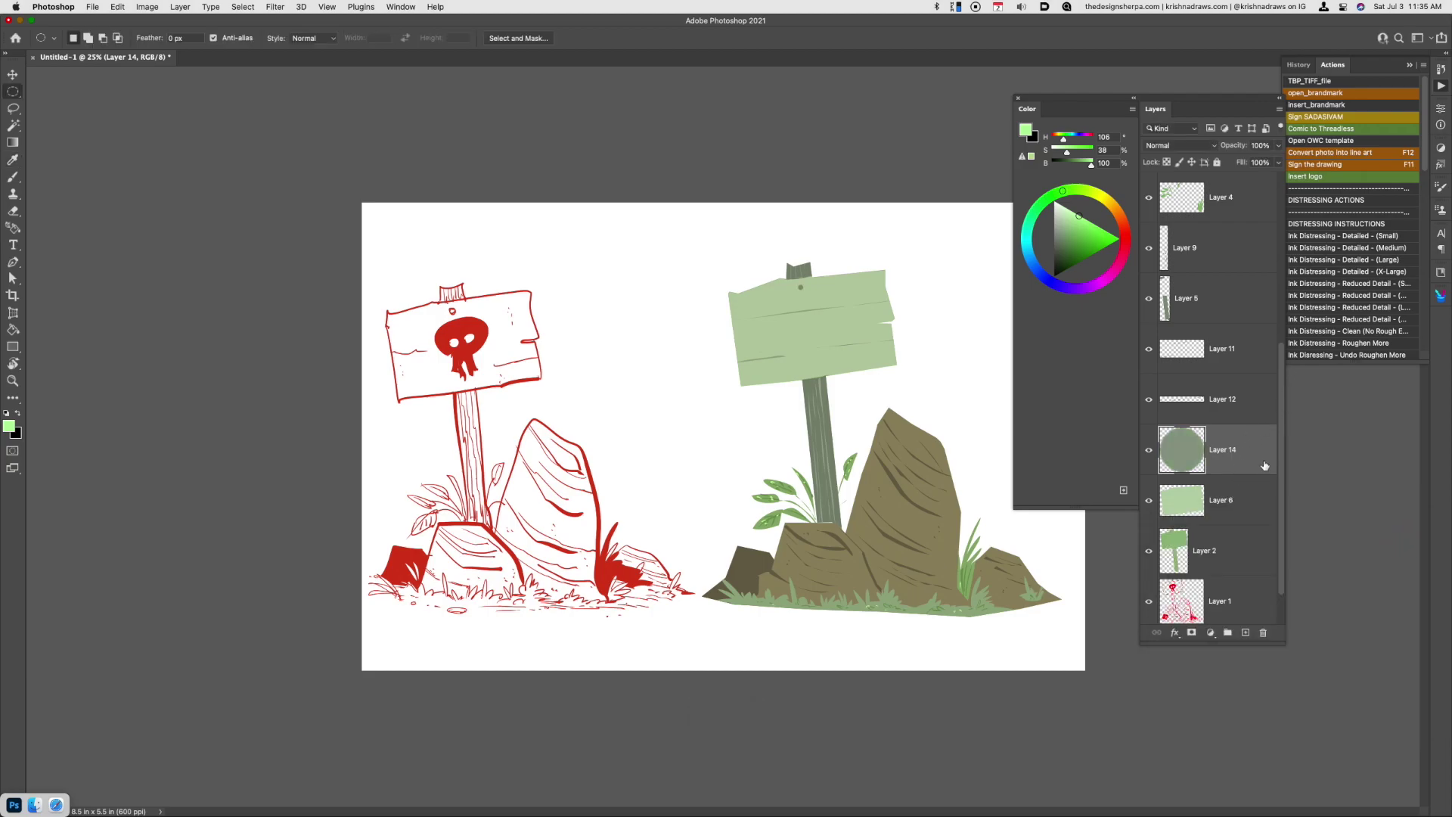
# Show the lineart, lasso the skull shape on the signboard layer, Layer 6, and copy it to a new layer
pyautogui.moveTo(1282, 526); pyautogui.dragTo(1274, 253)
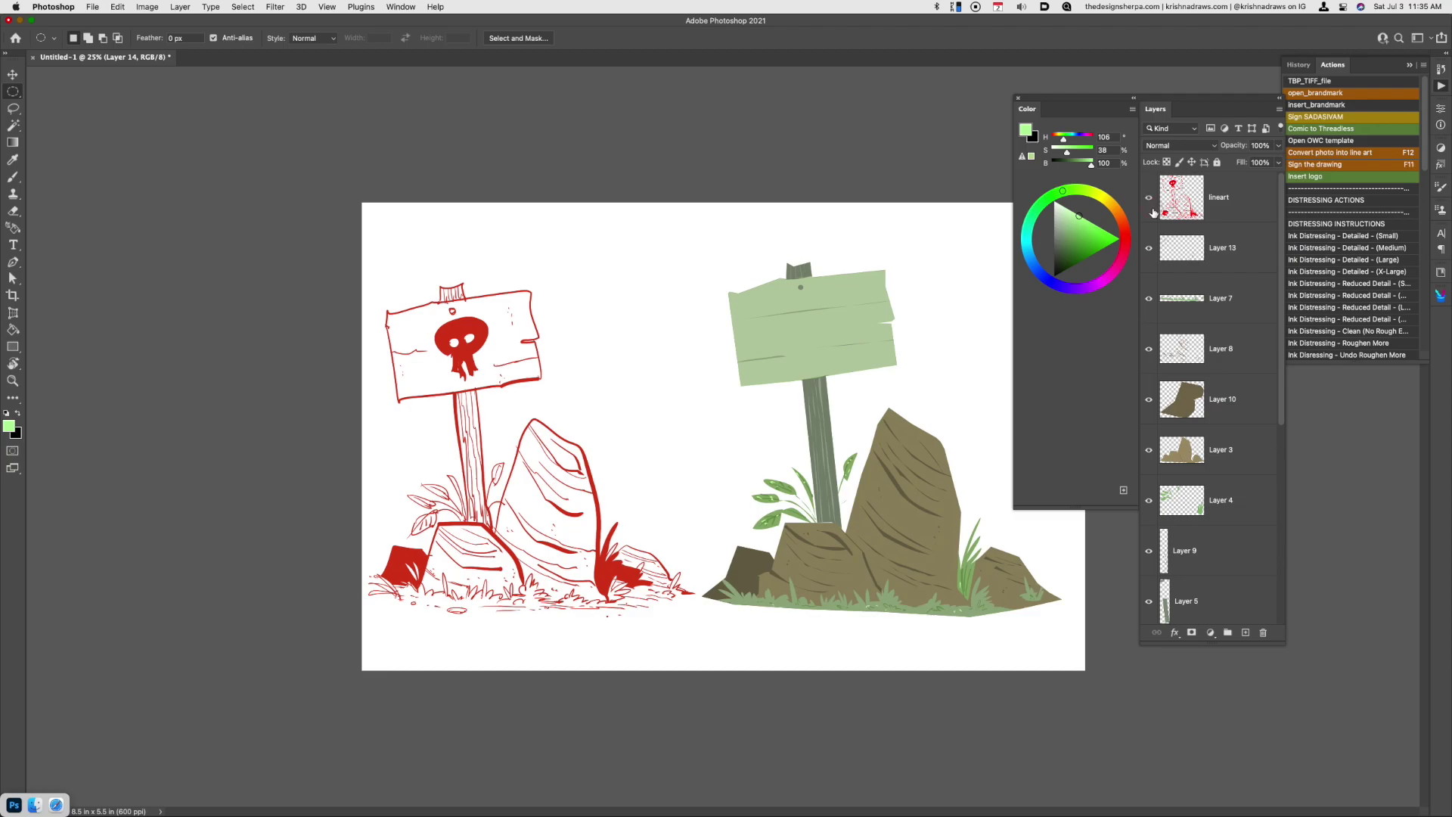
pyautogui.click(1153, 211)
pyautogui.moveTo(1277, 384); pyautogui.dragTo(1283, 492)
pyautogui.click(1208, 601)
pyautogui.press('l')
pyautogui.moveTo(800, 342)
pyautogui.mouseDown()
pyautogui.moveTo(772, 321)
pyautogui.moveTo(794, 295)
pyautogui.moveTo(840, 306)
pyautogui.moveTo(829, 372)
pyautogui.moveTo(802, 369)
pyautogui.moveTo(791, 336)
pyautogui.moveTo(802, 342)
pyautogui.mouseUp()
pyautogui.press('super+j')
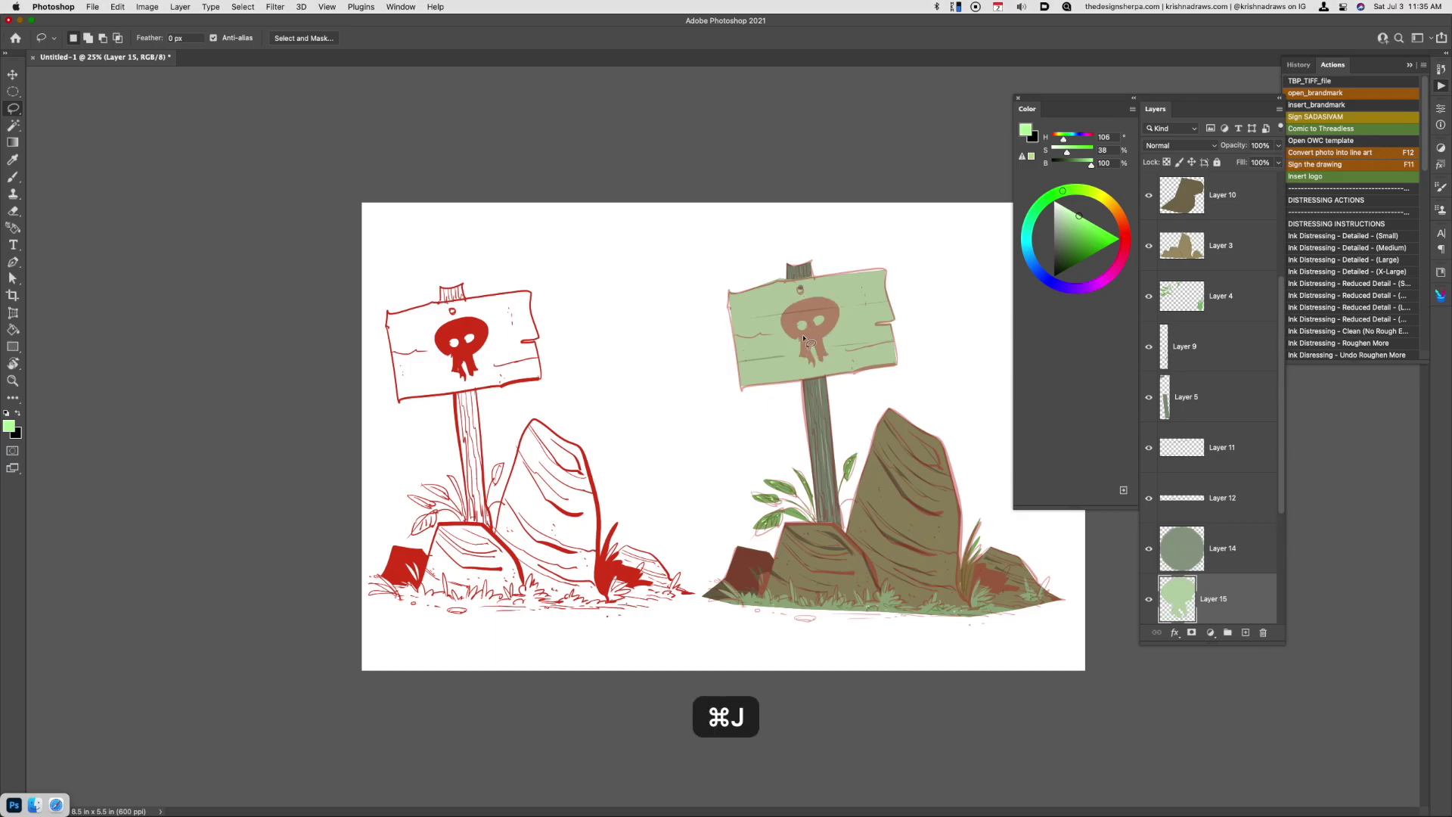
# Recolour the skull layer, Layer 15, with Hue +52 and Lightness -29
pyautogui.press('super+u')
pyautogui.moveTo(1234, 654); pyautogui.dragTo(1250, 654)
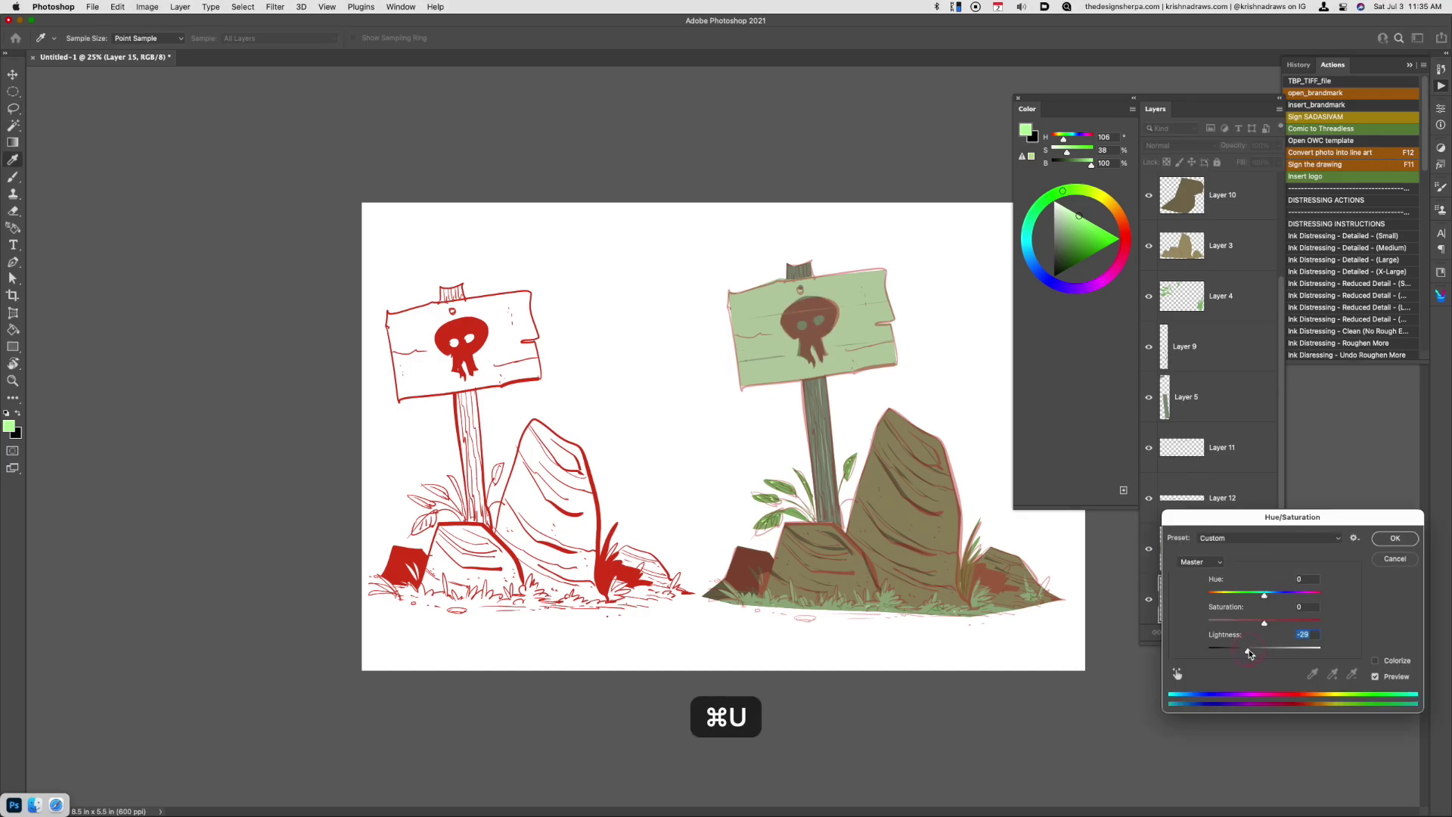
pyautogui.moveTo(1265, 596); pyautogui.dragTo(1292, 596)
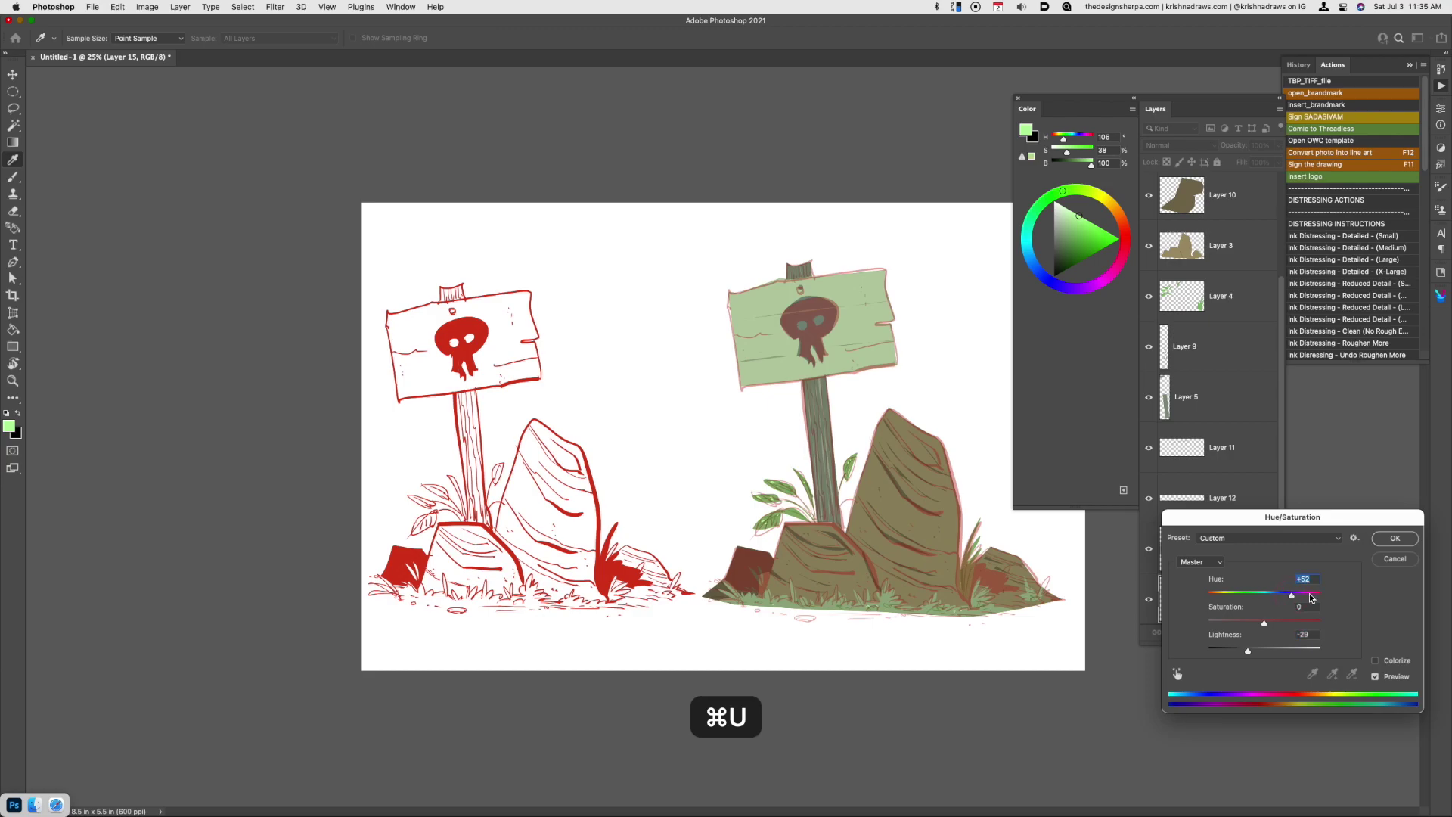
pyautogui.click(1389, 541)
# Lasso the skull's eye holes and cut them out of Layer 15
pyautogui.press('l')
pyautogui.moveTo(805, 334)
pyautogui.mouseDown()
pyautogui.moveTo(824, 314)
pyautogui.moveTo(831, 331)
pyautogui.moveTo(815, 333)
pyautogui.mouseUp()
pyautogui.press('super+x')
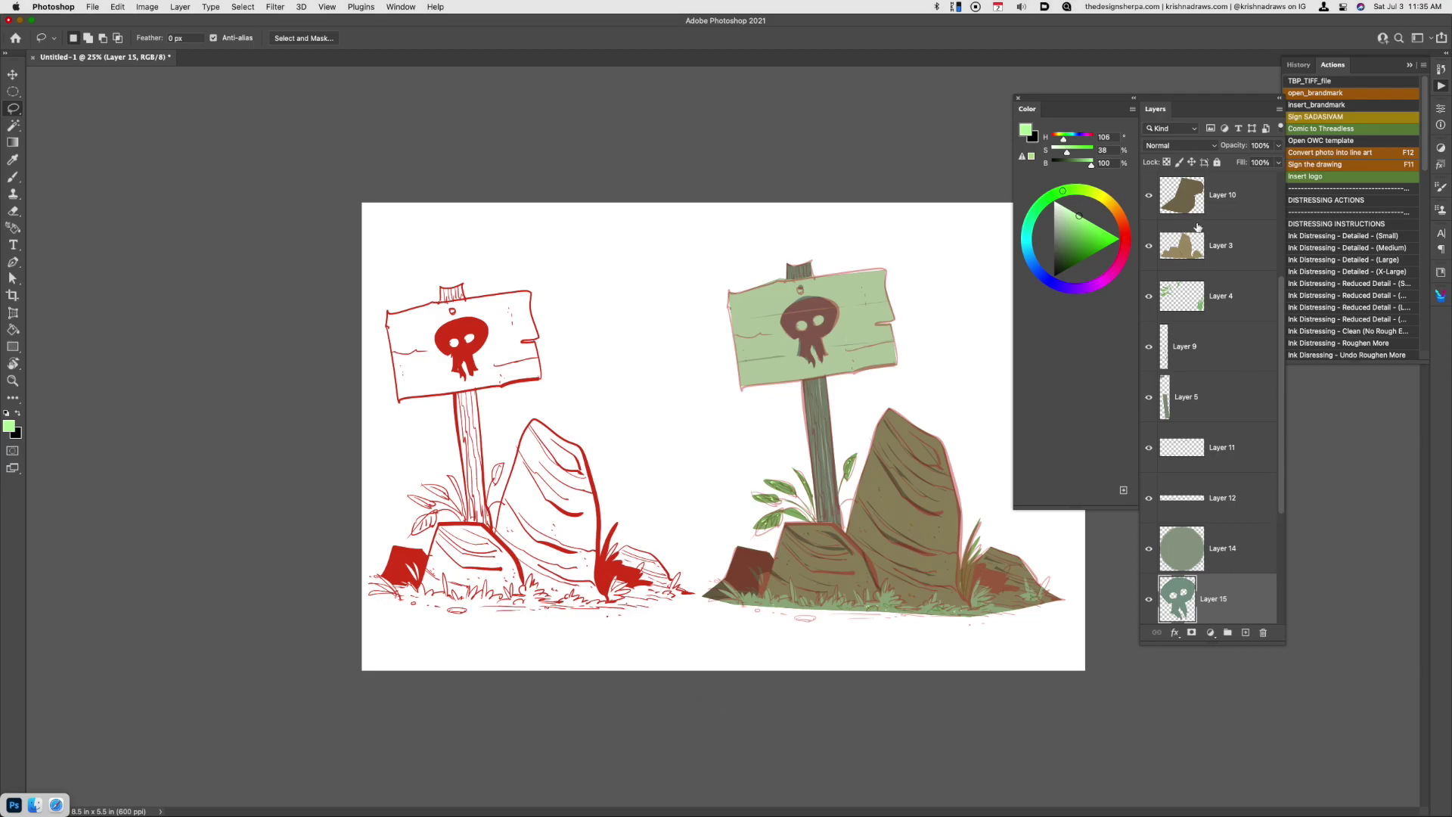
# Hide the lineart and toggle the greyscale proof preview on and off to check the drawing's tonal values
pyautogui.scroll(4, 1211, 378)
pyautogui.click(1149, 197)
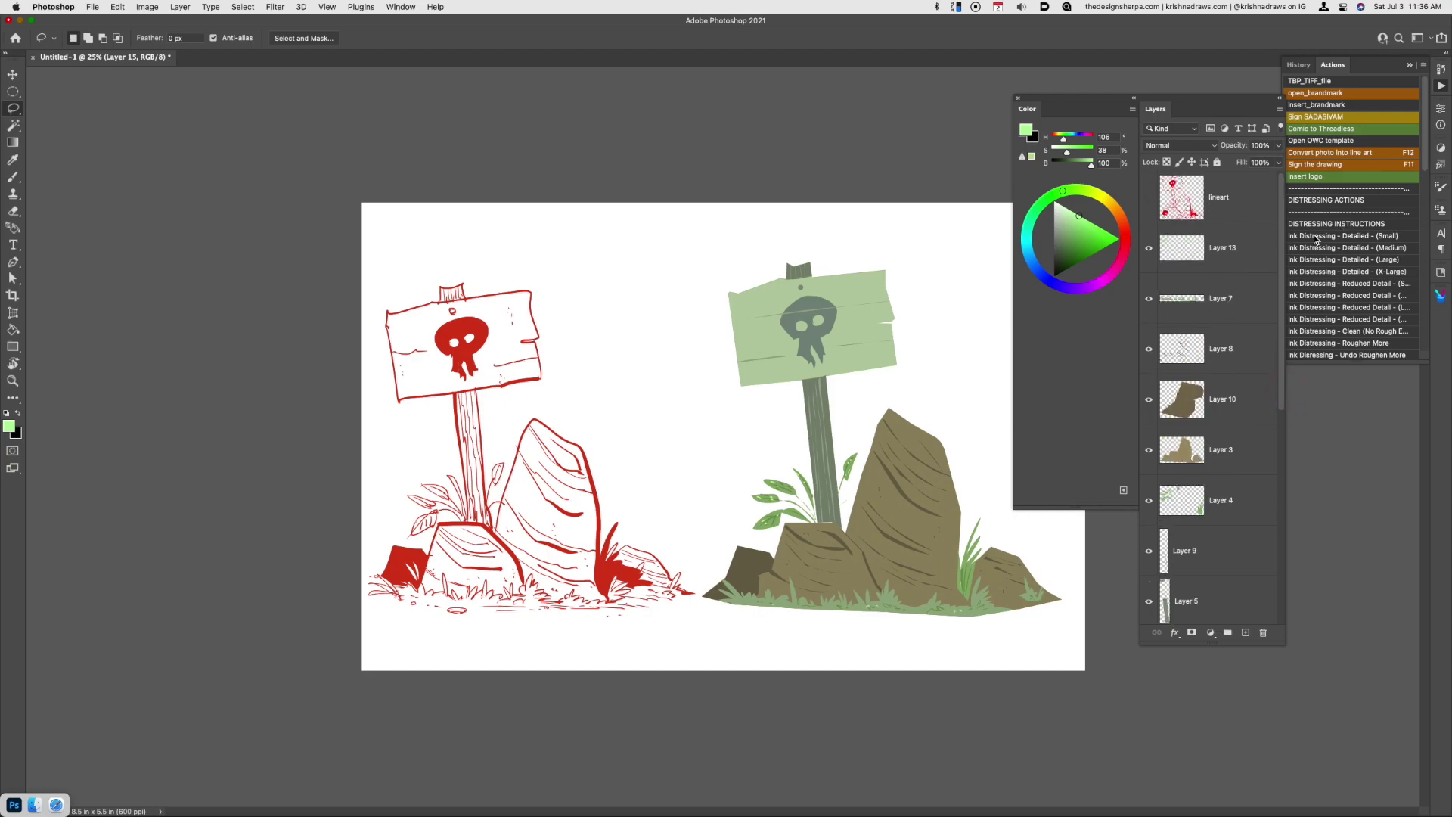
pyautogui.press('super+y')
pyautogui.press('super+y')
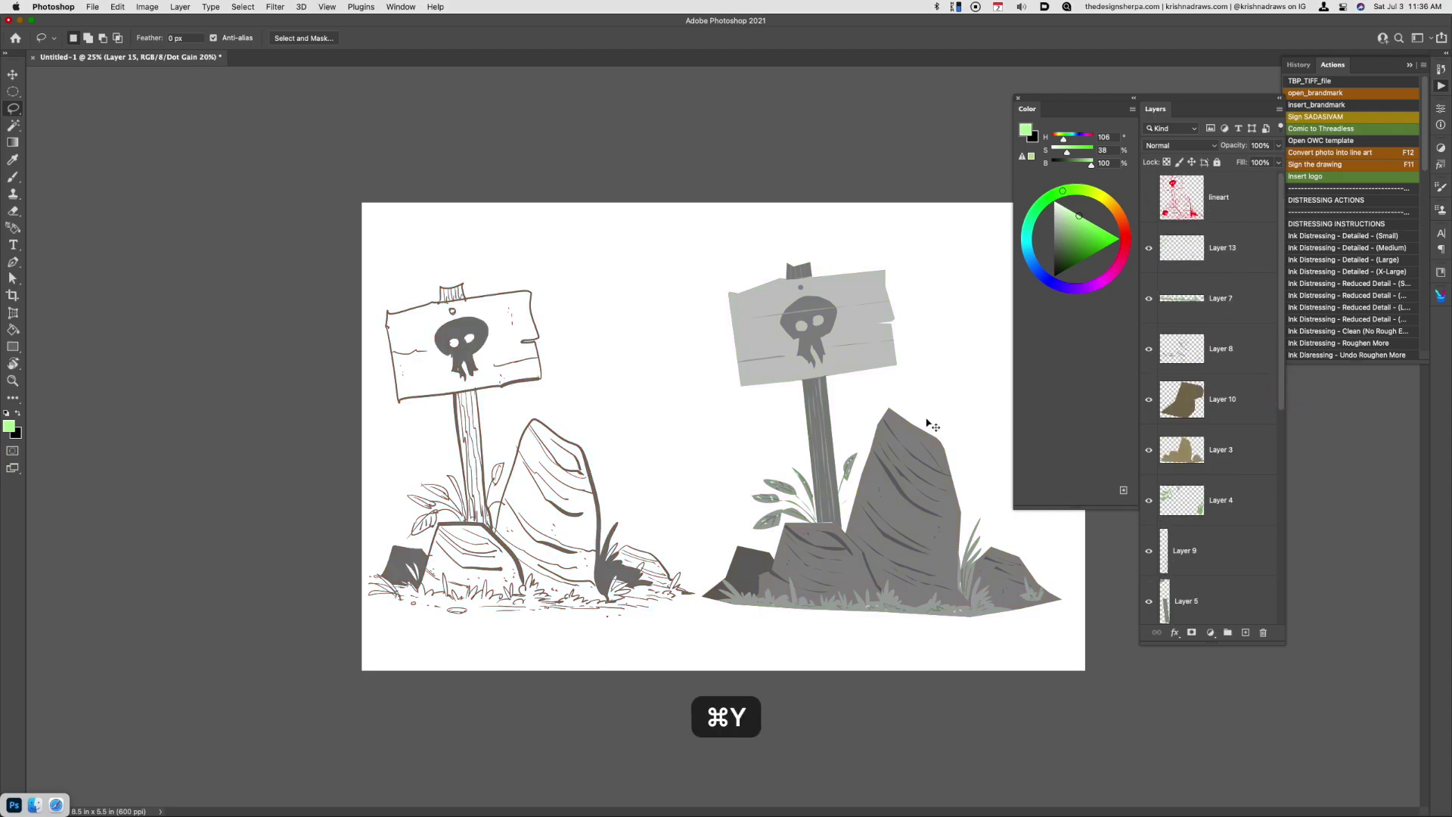
pyautogui.press('super+y')
pyautogui.press('super+y')
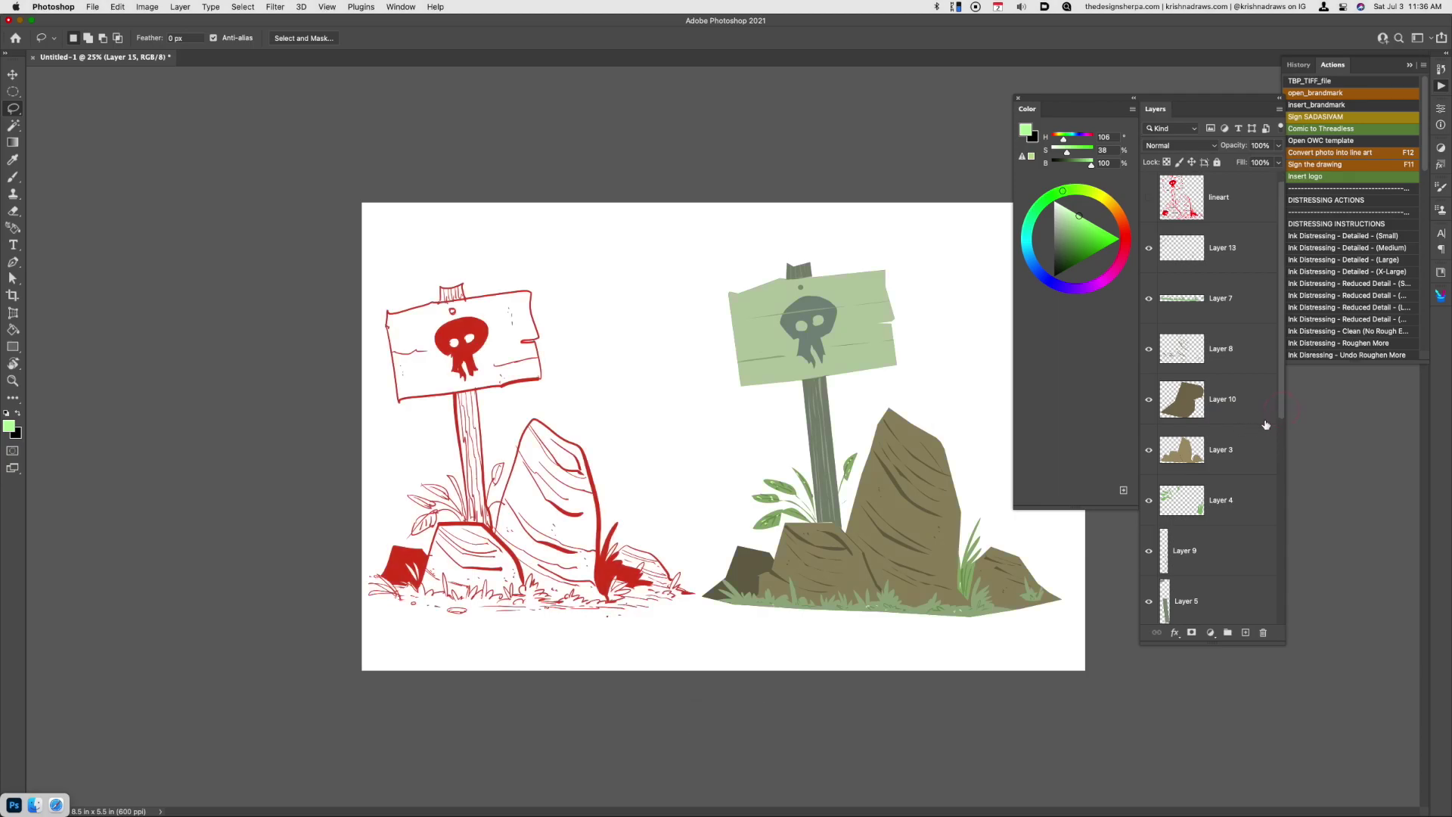
pyautogui.click(1250, 451)
pyautogui.press('super+u')
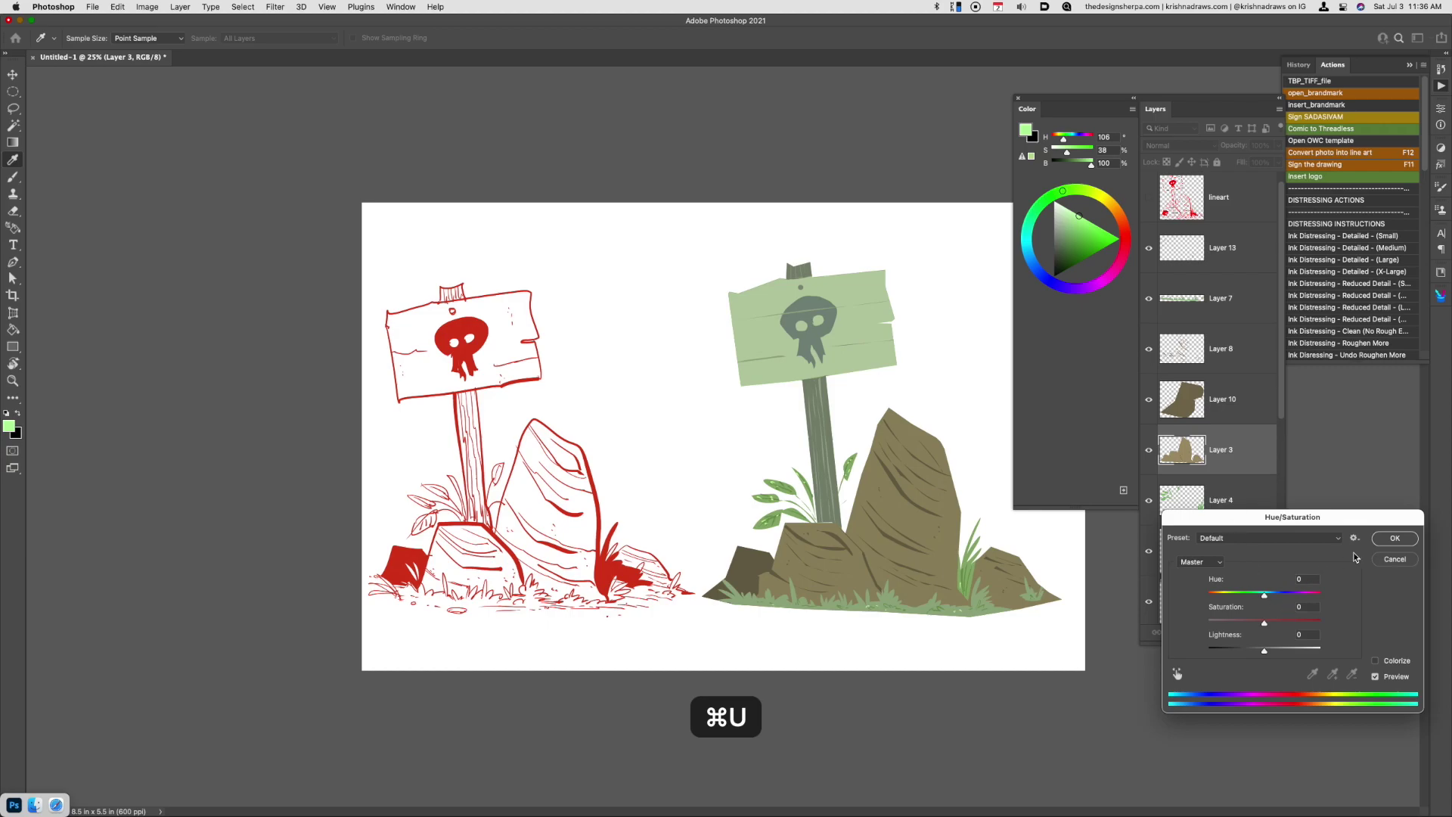
pyautogui.press('Escape')
# Darken the signpost layer, Layer 5, with Lightness -17
pyautogui.moveTo(1280, 406); pyautogui.dragTo(1283, 437)
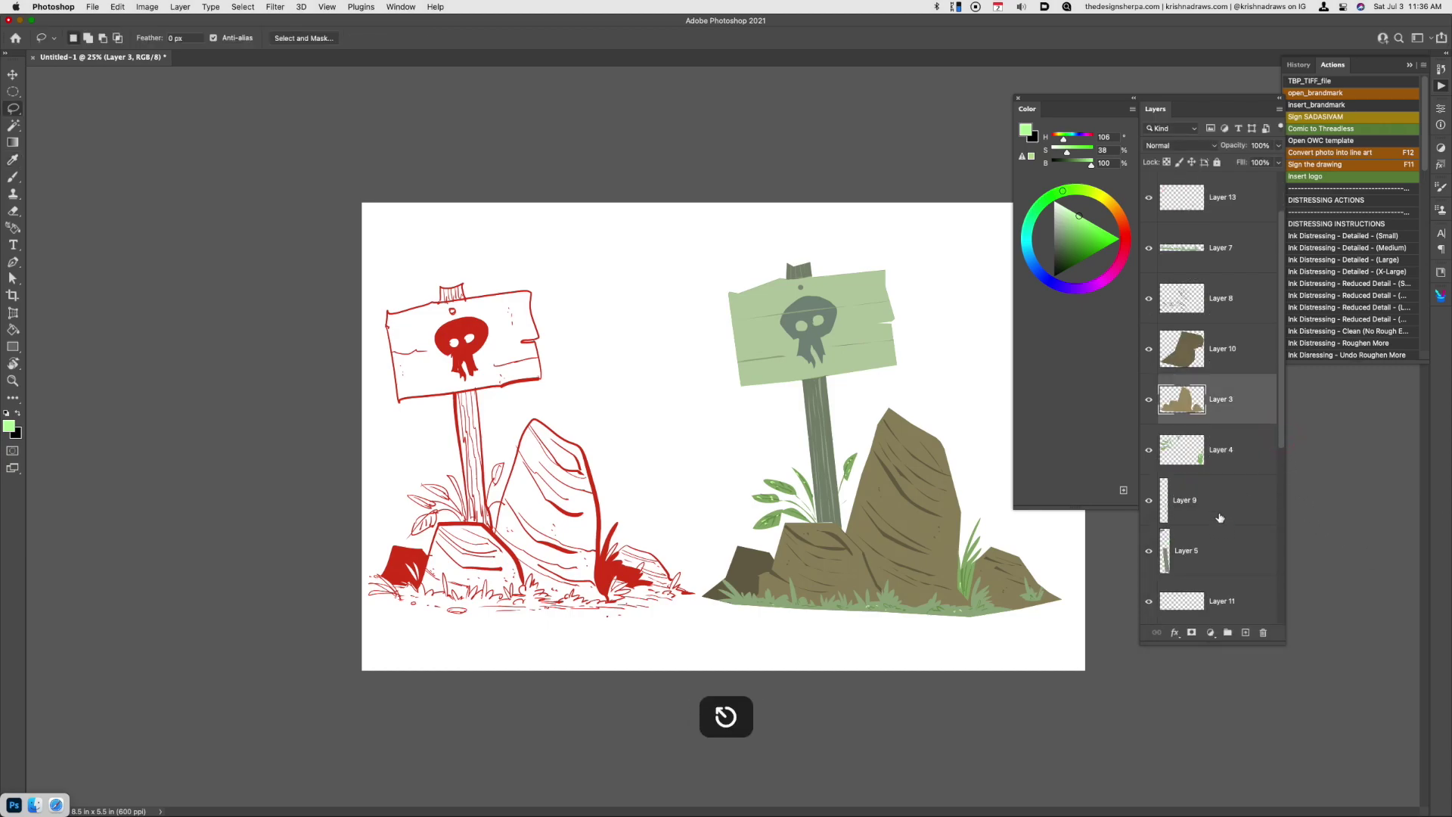
pyautogui.click(1220, 555)
pyautogui.press('super+u')
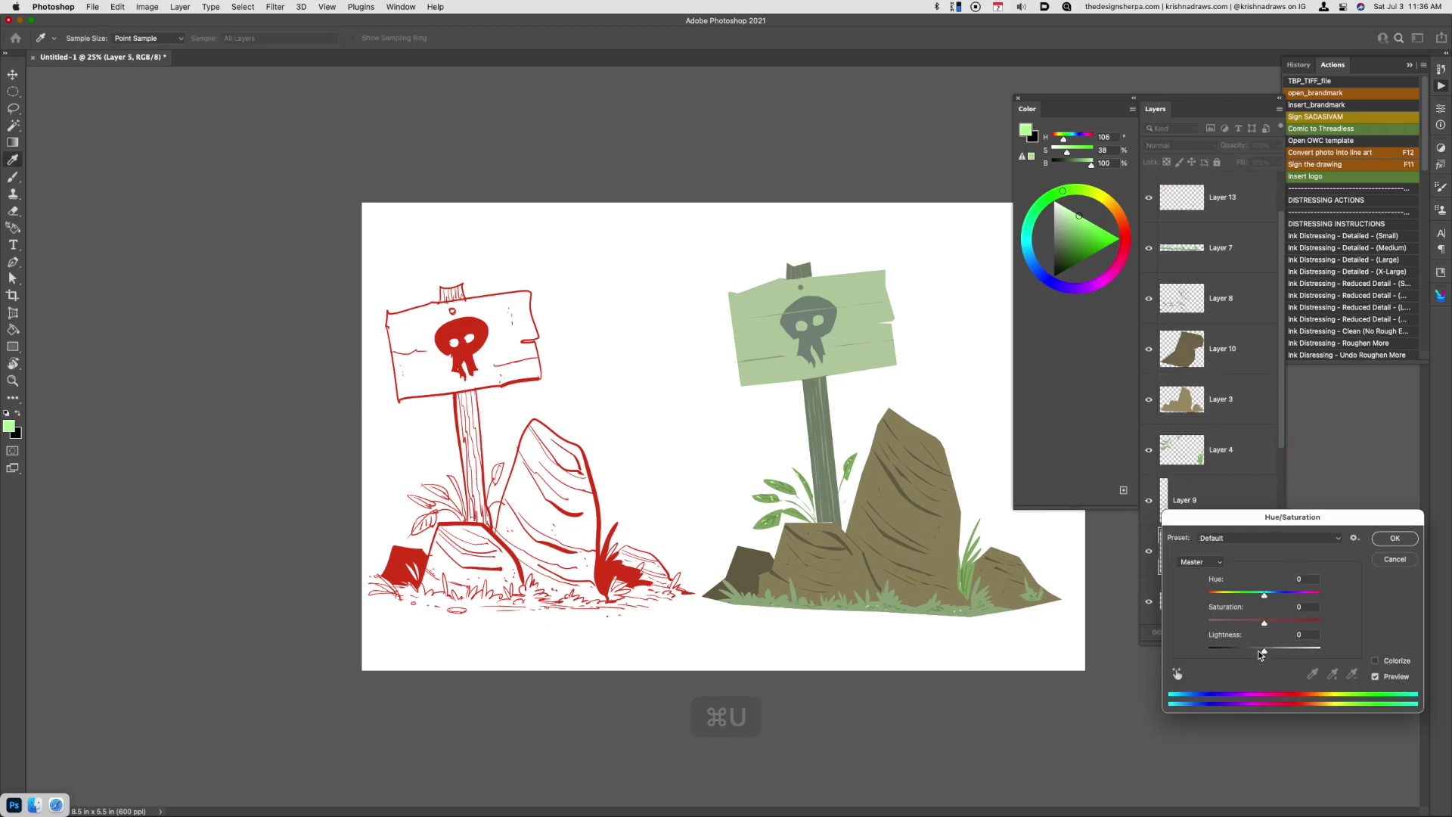
pyautogui.moveTo(1264, 650); pyautogui.dragTo(1255, 654)
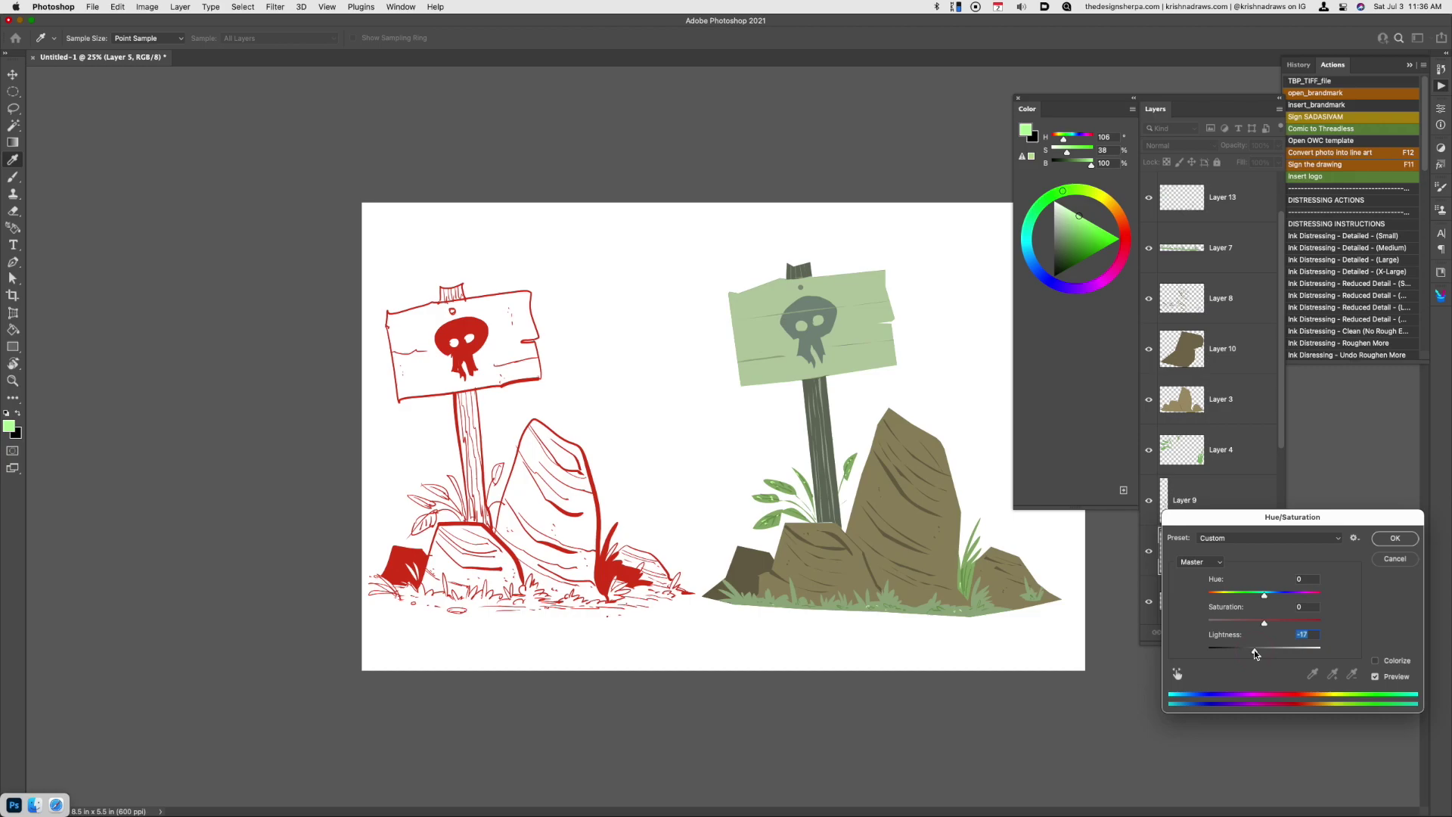
pyautogui.click(1381, 558)
pyautogui.press('super+minus')
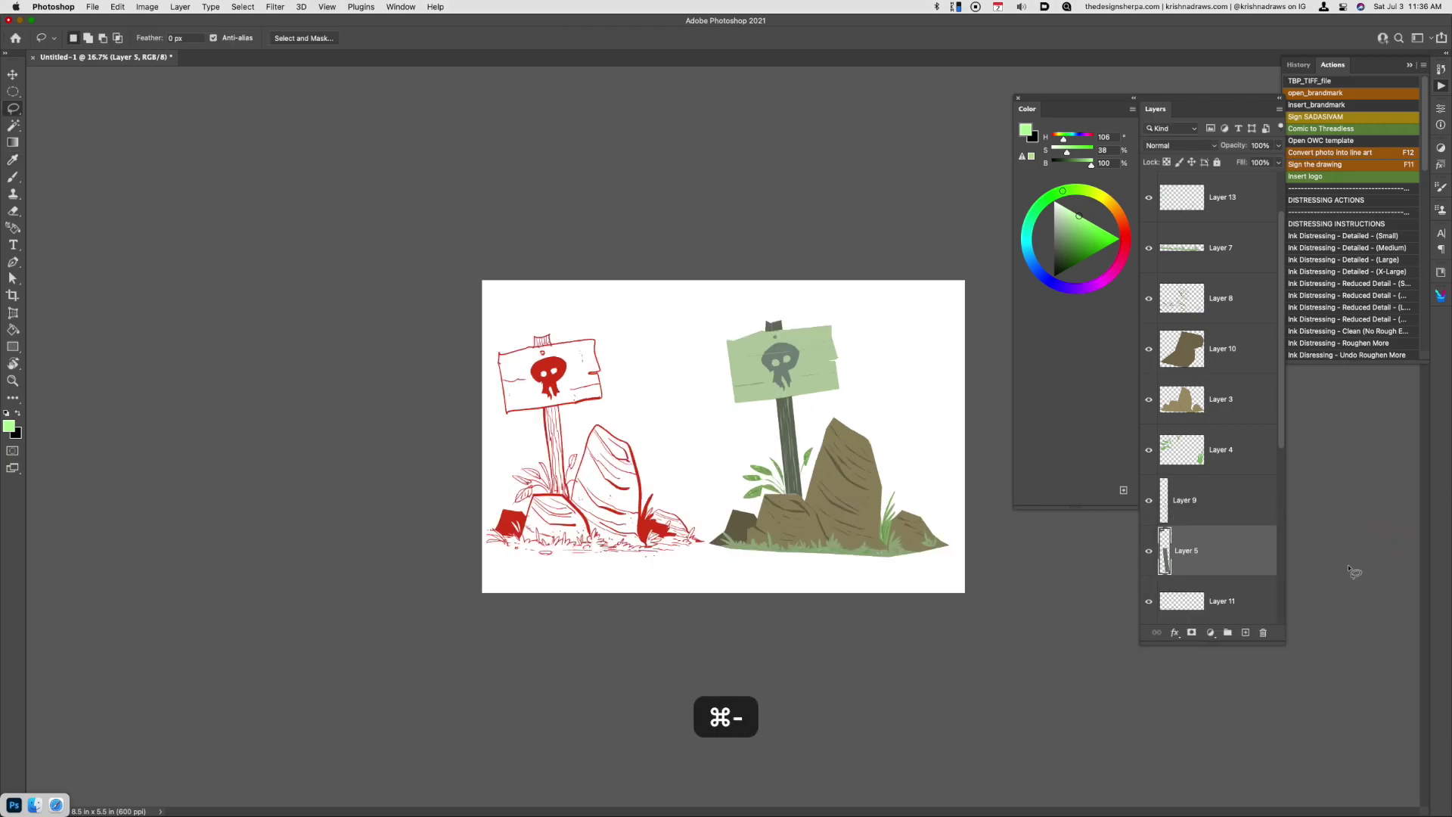
# Add a new layer above the rocks, Layer 3, and paint small details on the rocks in a brown sampled from them
pyautogui.moveTo(907, 533)
pyautogui.mouseDown()
pyautogui.moveTo(925, 551)
pyautogui.moveTo(836, 538)
pyautogui.mouseUp()
pyautogui.press('super+d')
pyautogui.click(1265, 407)
pyautogui.press('super+alt+shift+n')
pyautogui.press('super+equal')
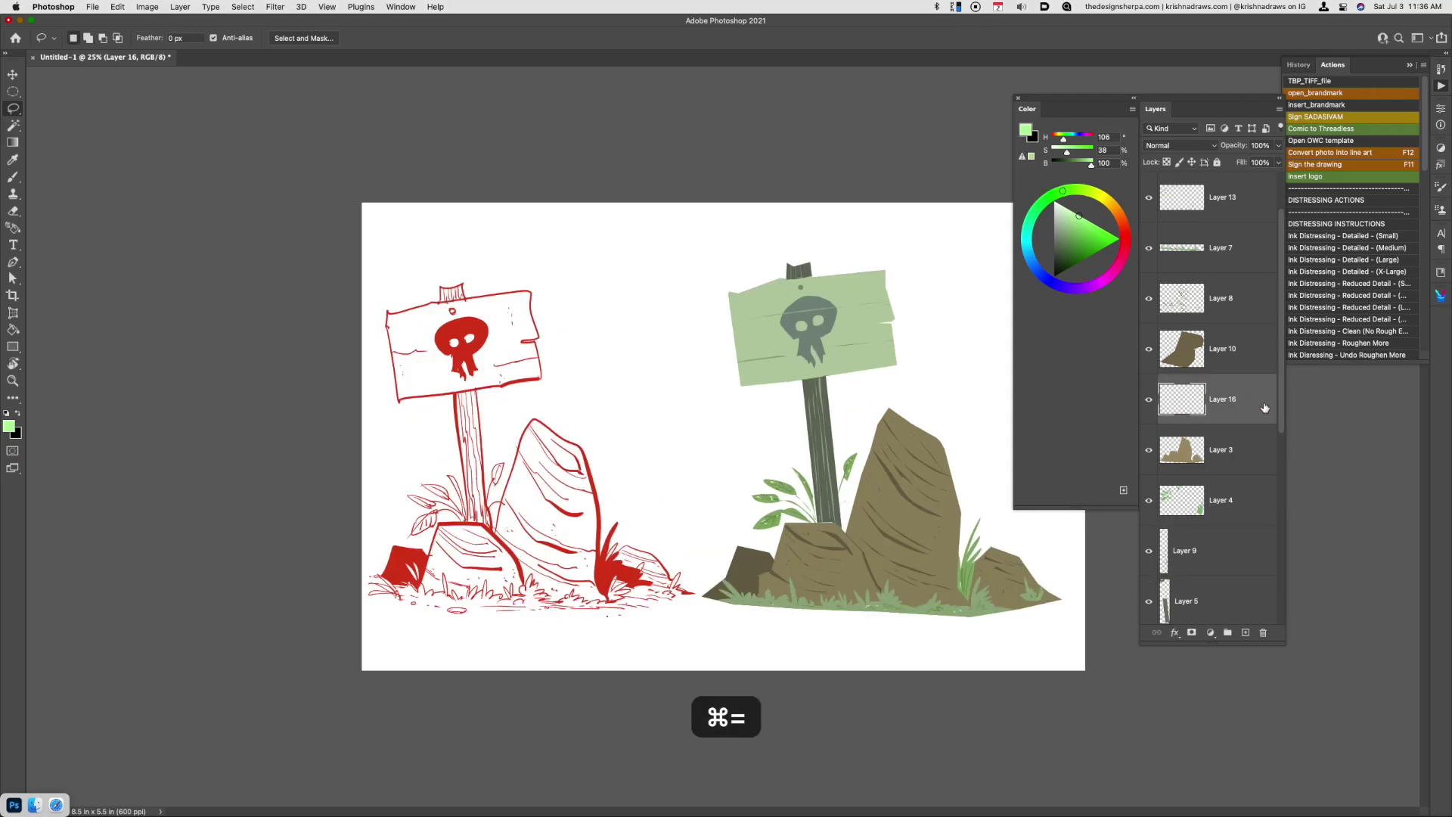
pyautogui.press('i')
pyautogui.click(846, 535)
pyautogui.press('b')
pyautogui.moveTo(802, 522)
pyautogui.mouseDown()
pyautogui.moveTo(865, 537)
pyautogui.moveTo(856, 516)
pyautogui.moveTo(955, 561)
pyautogui.moveTo(952, 584)
pyautogui.moveTo(944, 500)
pyautogui.moveTo(961, 598)
pyautogui.mouseUp()
pyautogui.press('super+z')
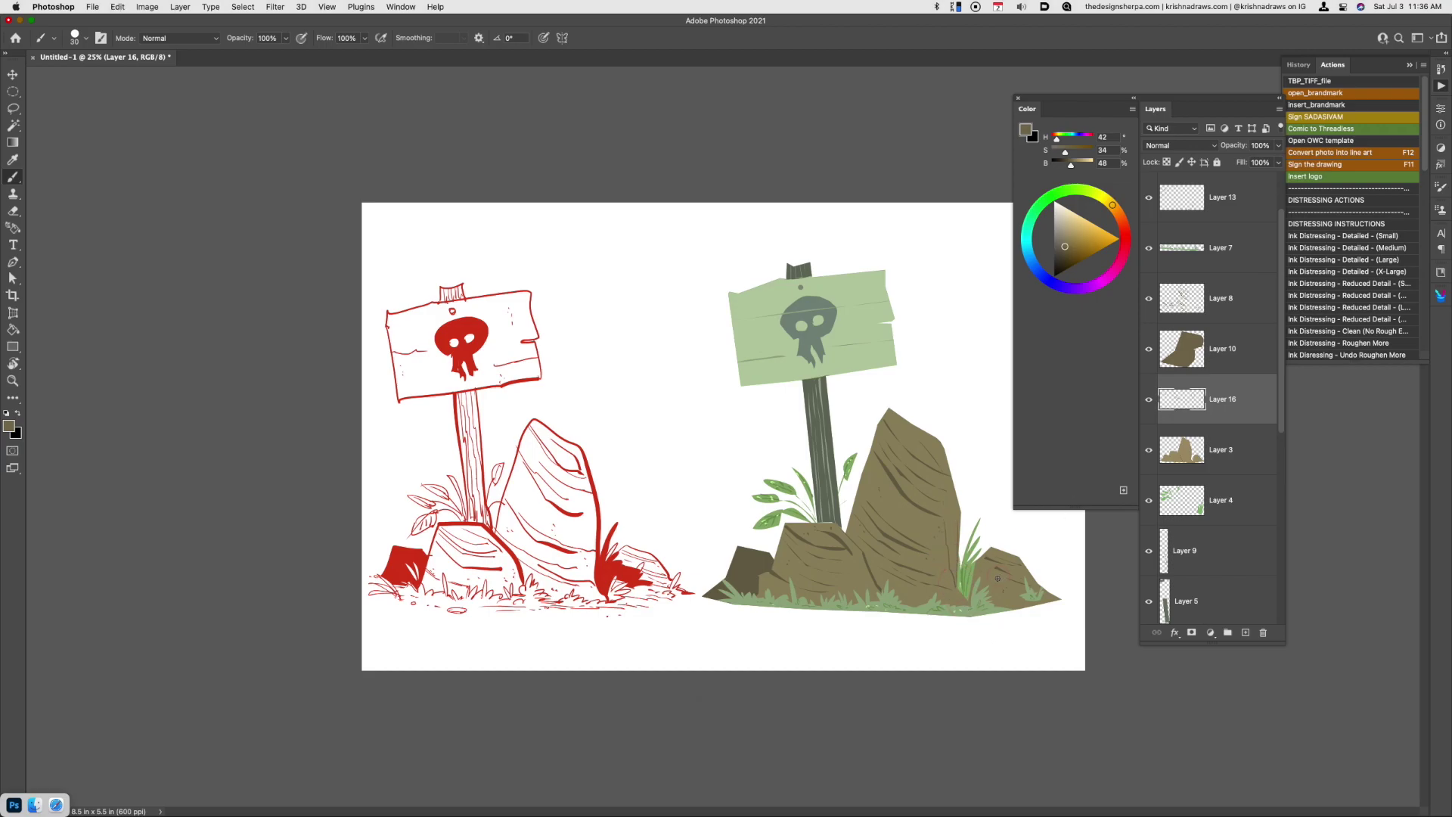
pyautogui.moveTo(993, 606); pyautogui.dragTo(1050, 601)
pyautogui.moveTo(761, 578); pyautogui.dragTo(778, 587)
# Lasso thin wood-grain slivers across the signboard layer, Layer 6, and copy them to a new layer
pyautogui.moveTo(1283, 431); pyautogui.dragTo(1281, 552)
pyautogui.click(1221, 565)
pyautogui.press('l')
pyautogui.moveTo(741, 312)
pyautogui.mouseDown()
pyautogui.moveTo(763, 296)
pyautogui.moveTo(914, 298)
pyautogui.moveTo(760, 334)
pyautogui.moveTo(901, 325)
pyautogui.moveTo(862, 333)
pyautogui.moveTo(853, 357)
pyautogui.moveTo(881, 342)
pyautogui.moveTo(843, 306)
pyautogui.moveTo(963, 287)
pyautogui.mouseUp()
pyautogui.click(762, 293)
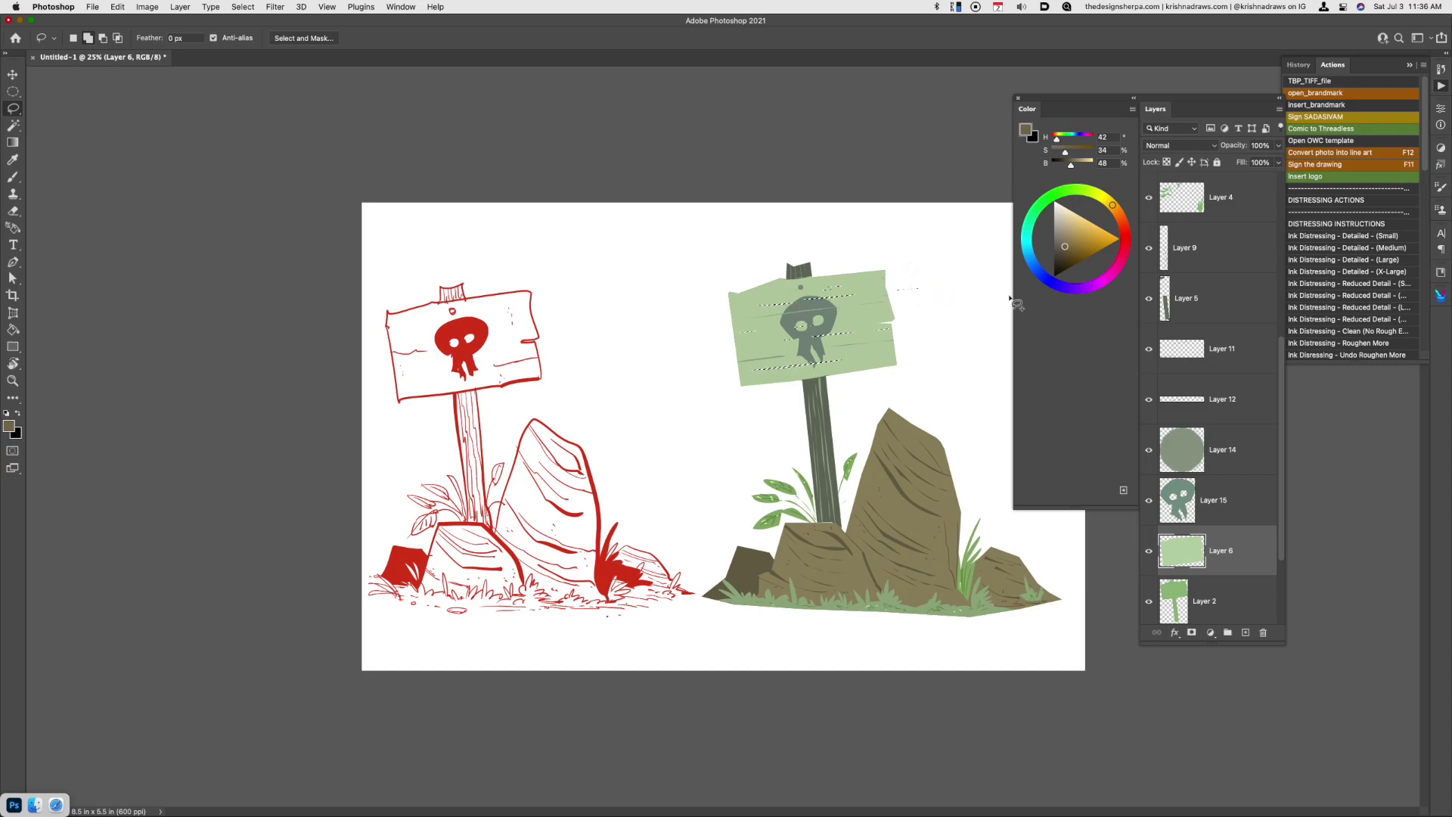
pyautogui.press('super+j')
# Darken the copied wood-grain slivers with Lightness -12
pyautogui.press('super+u')
pyautogui.moveTo(1265, 649); pyautogui.dragTo(1258, 653)
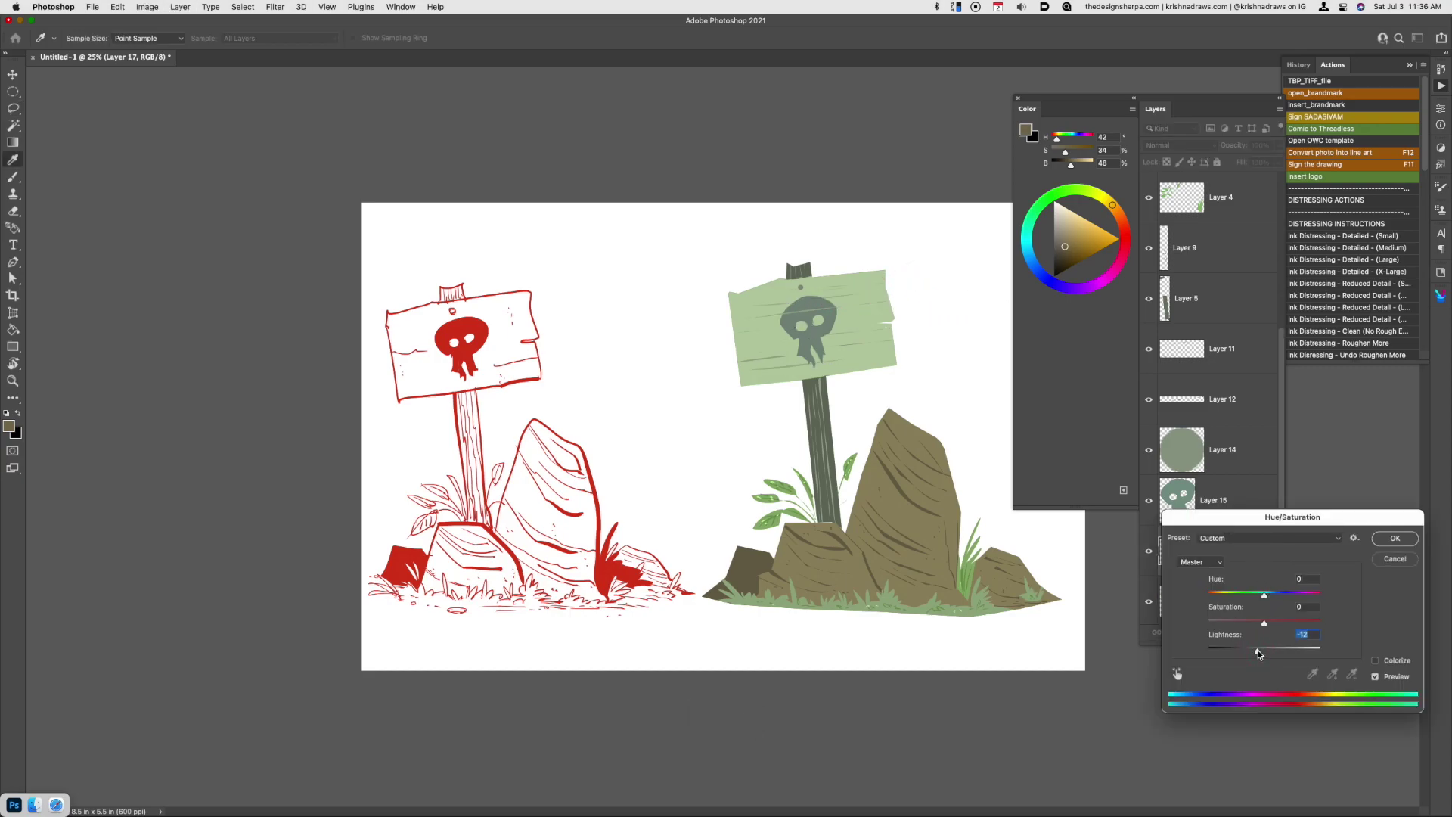
pyautogui.click(1395, 538)
# Set the skull layer, Layer 15, to Multiply and move it above Layer 11
pyautogui.click(1220, 499)
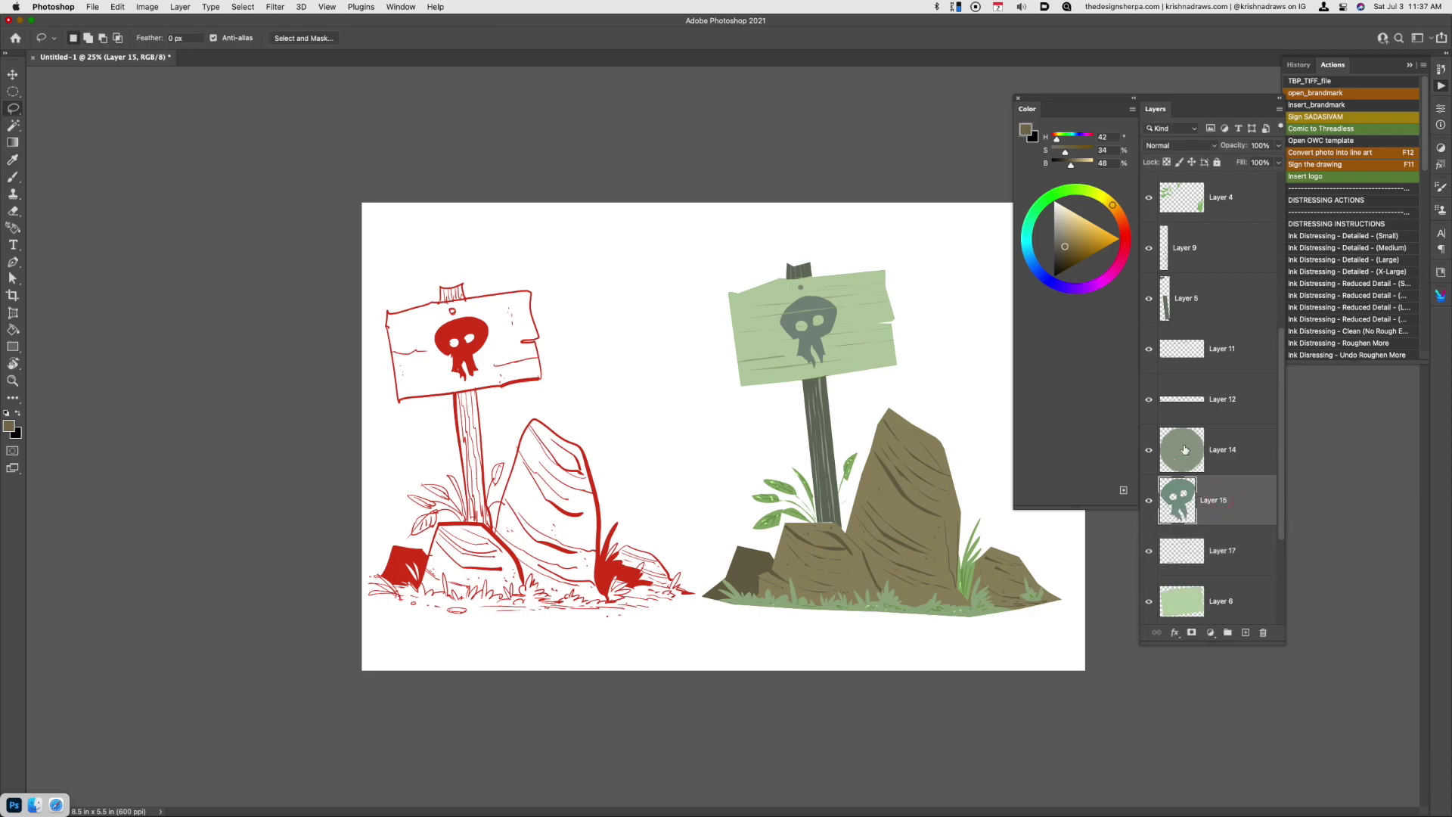
pyautogui.click(1180, 145)
pyautogui.click(1179, 185)
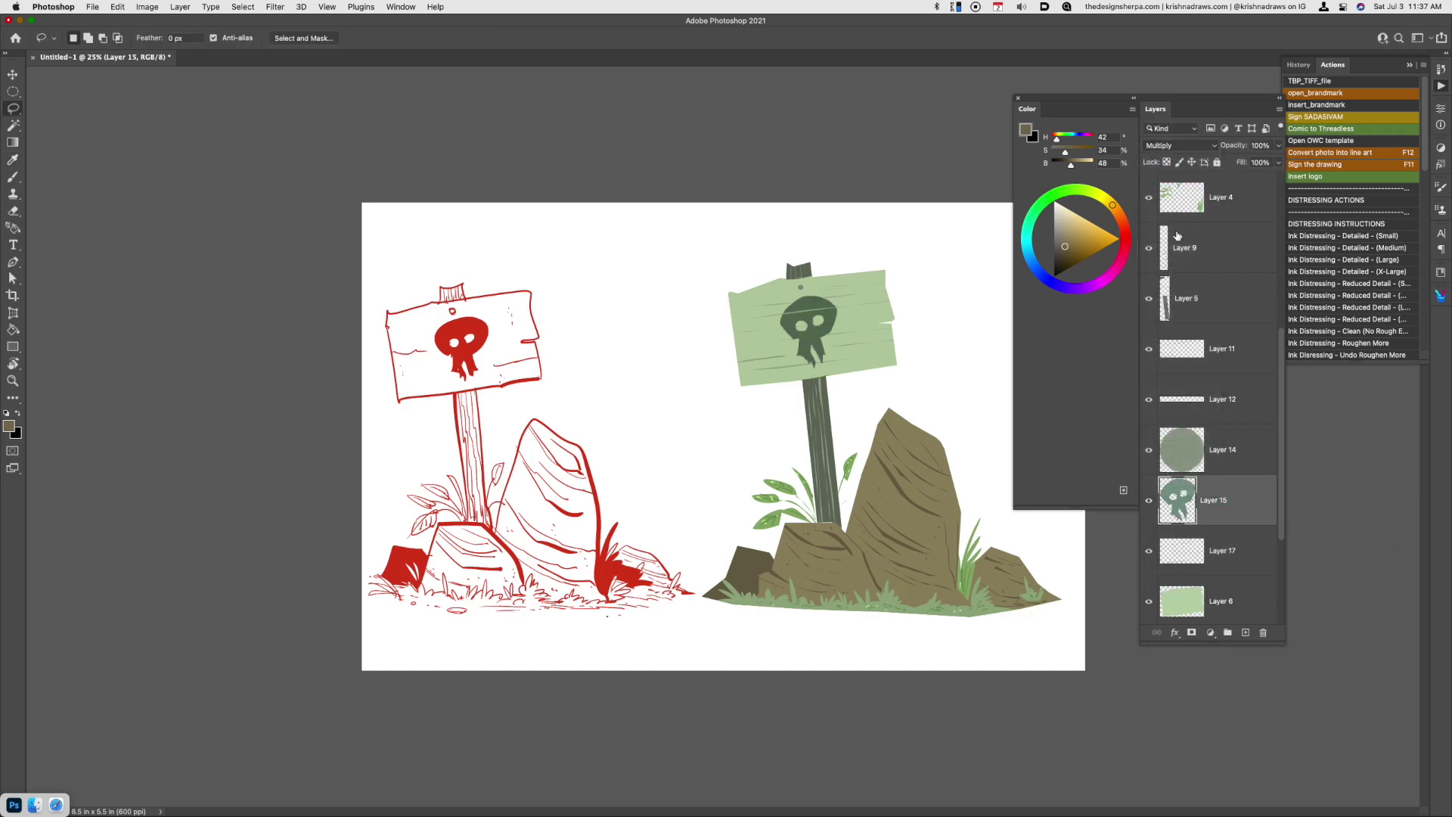
pyautogui.moveTo(1260, 504); pyautogui.dragTo(1250, 358)
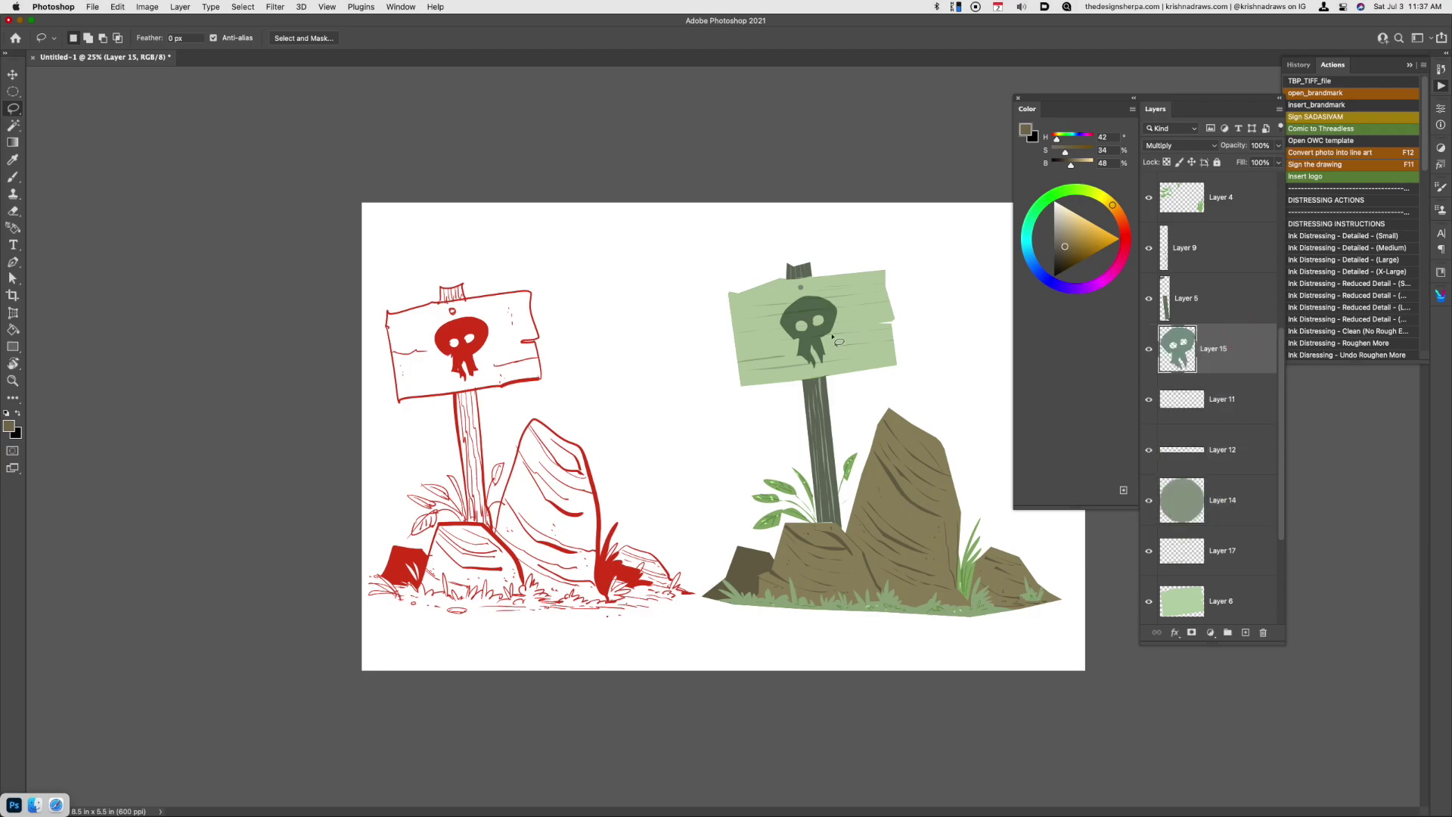
# Select the signpost layer, Layer 5, and sample the post's grey-green as the brush colour
pyautogui.click(1232, 304)
pyautogui.press('i')
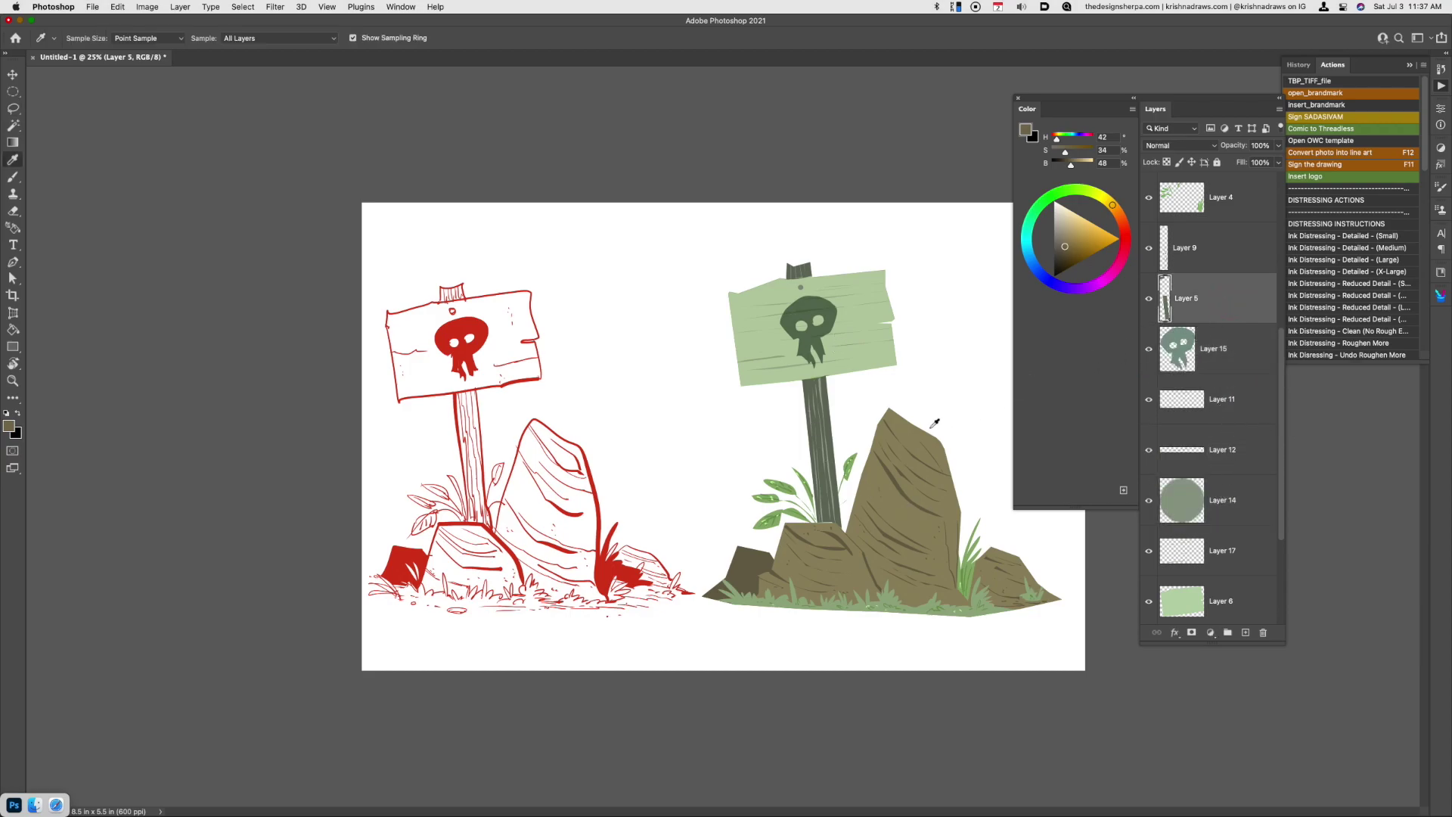
pyautogui.click(832, 513)
pyautogui.press('b')
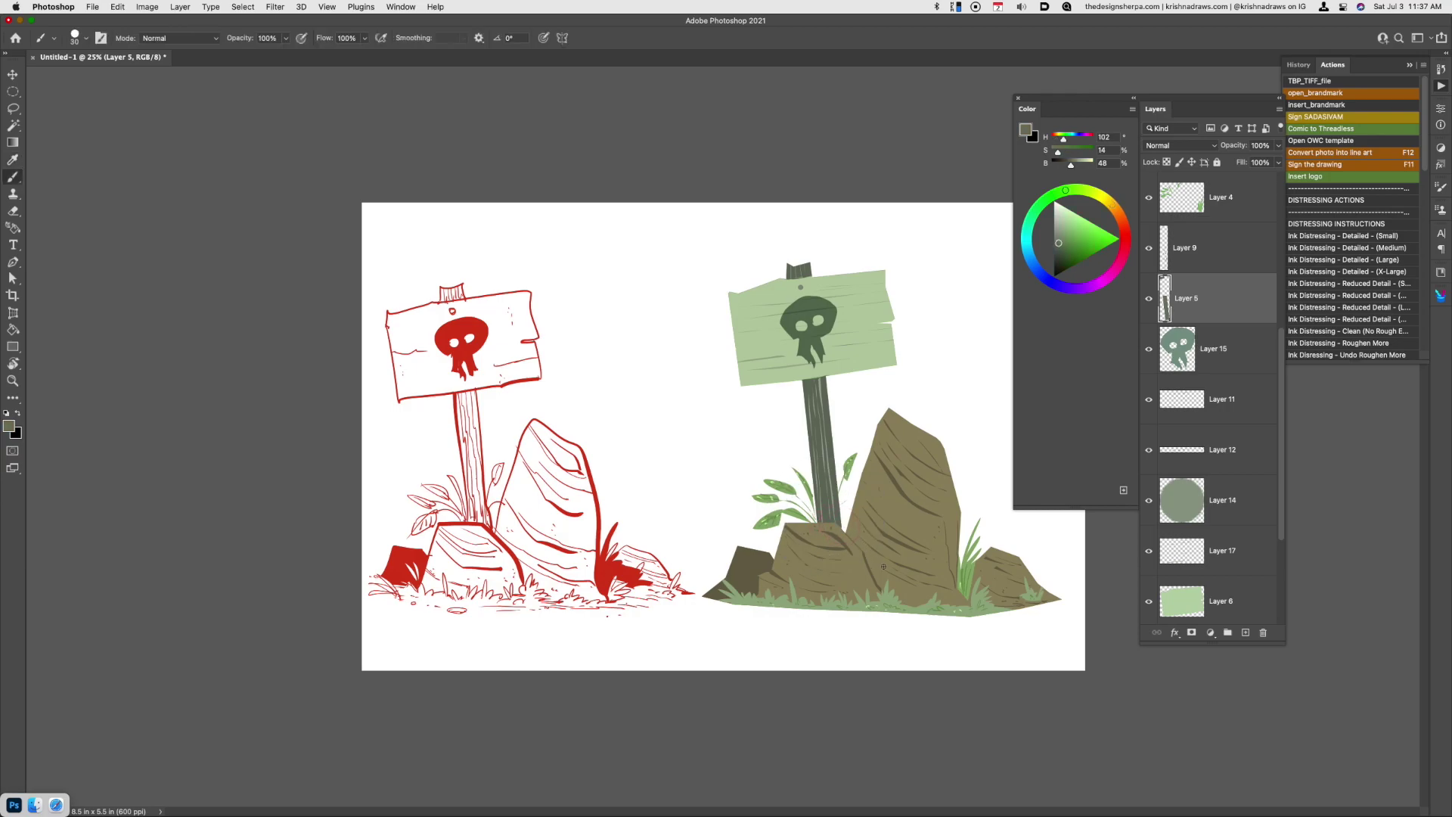
# Add a new layer above Layer 1 and place a large circular selection around the right-hand drawing
pyautogui.press('super+minus')
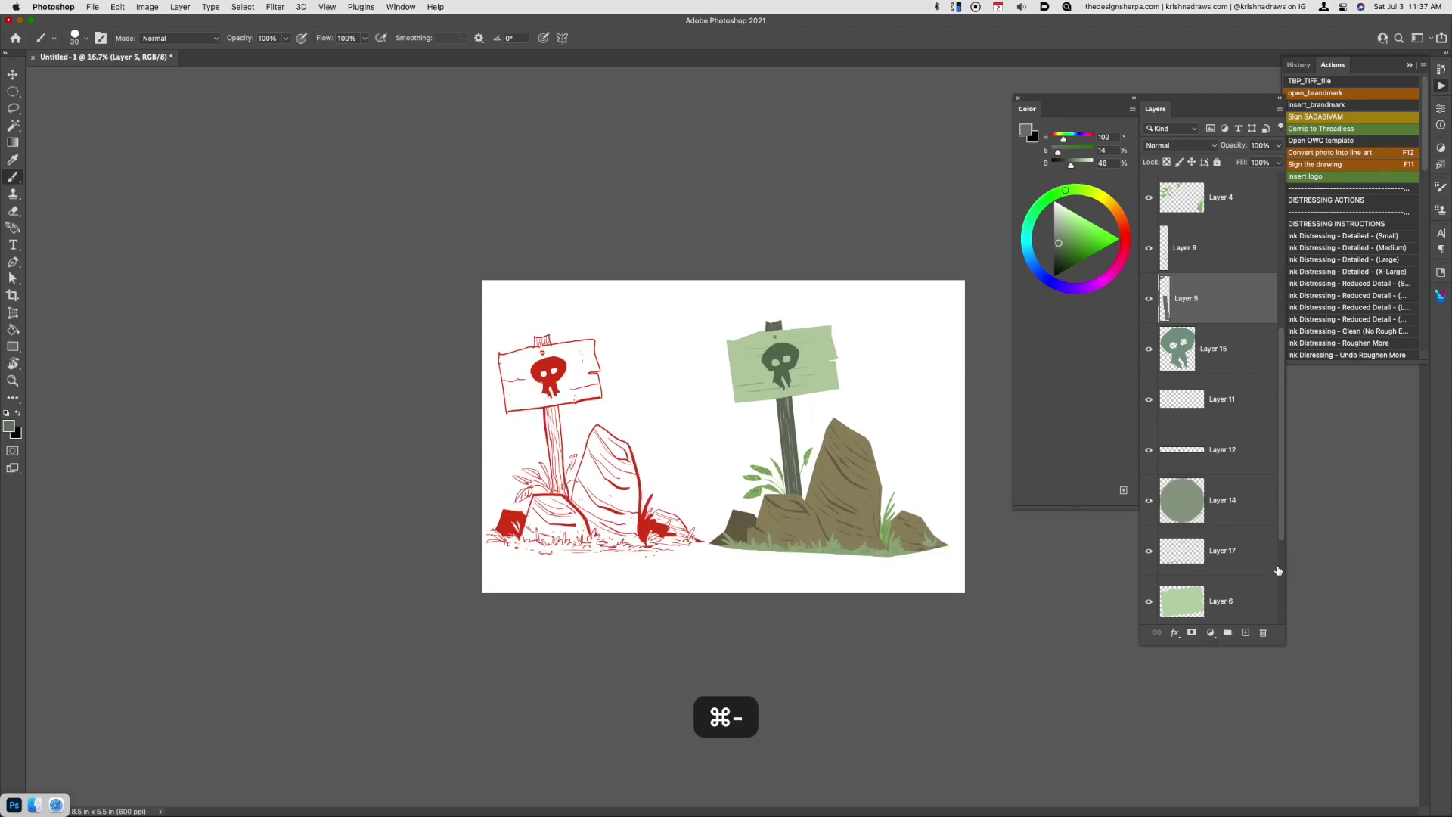
pyautogui.scroll(-3, 1278, 570)
pyautogui.click(1238, 558)
pyautogui.press('super+alt+shift+n')
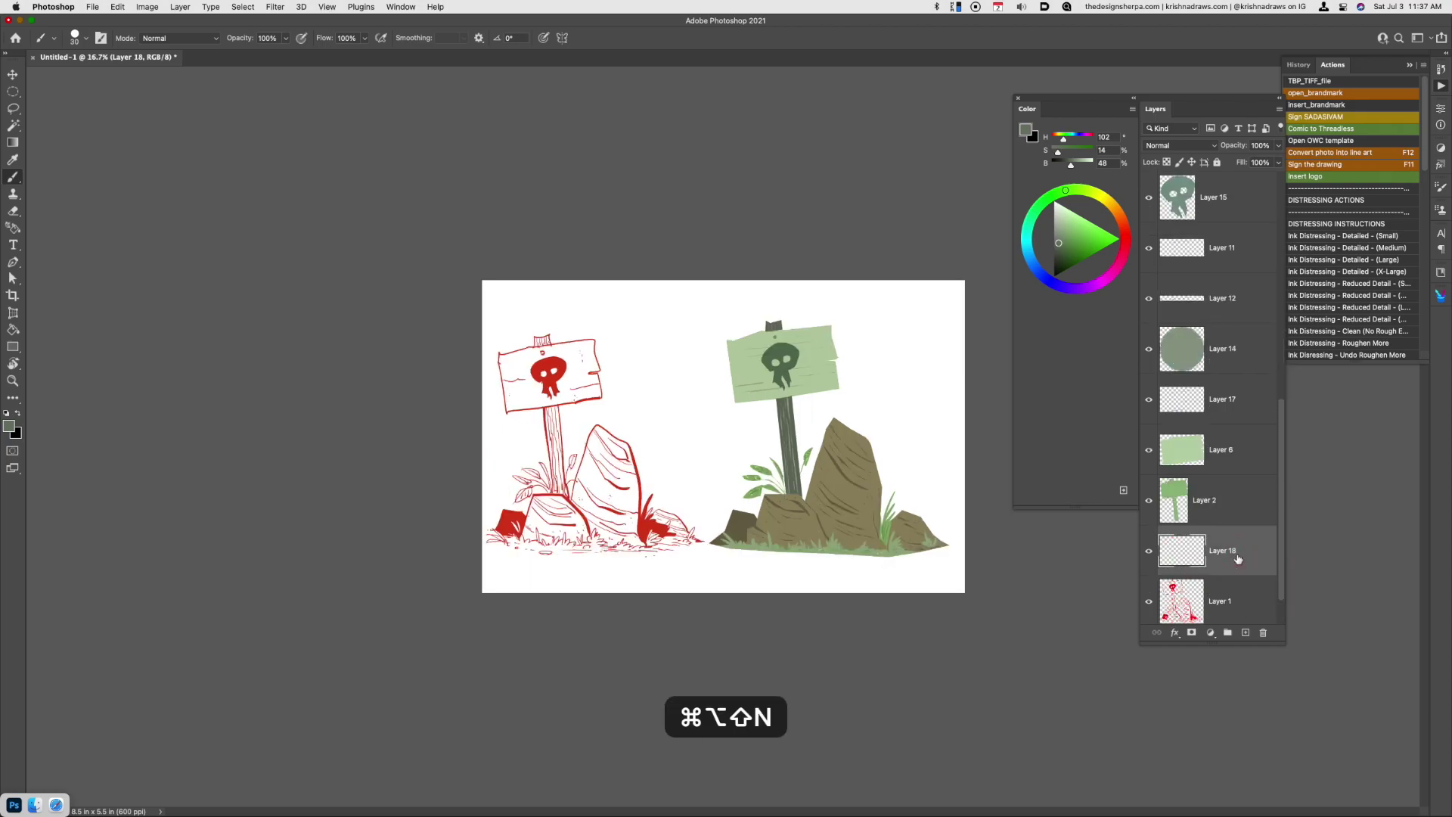
pyautogui.press('m')
pyautogui.moveTo(672, 326); pyautogui.dragTo(900, 553)
pyautogui.moveTo(837, 452); pyautogui.dragTo(863, 453)
# Fill the circular selection with cyan at H 175, S 66, B 100, and deselect it
pyautogui.click(1028, 235)
pyautogui.moveTo(1077, 216); pyautogui.dragTo(1130, 193)
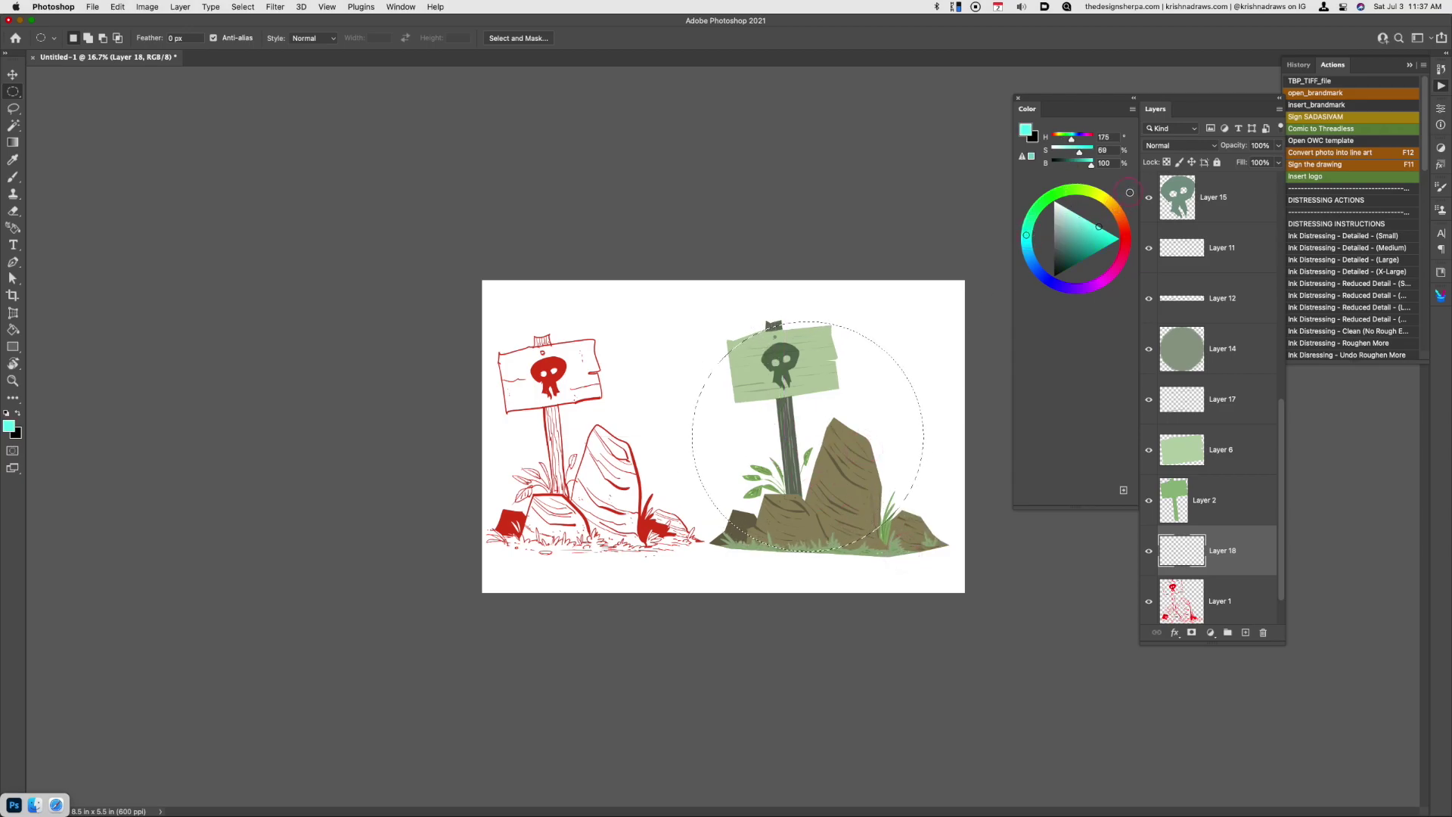
pyautogui.hotkey('alt', 'BackSpace')
pyautogui.press('super+d')
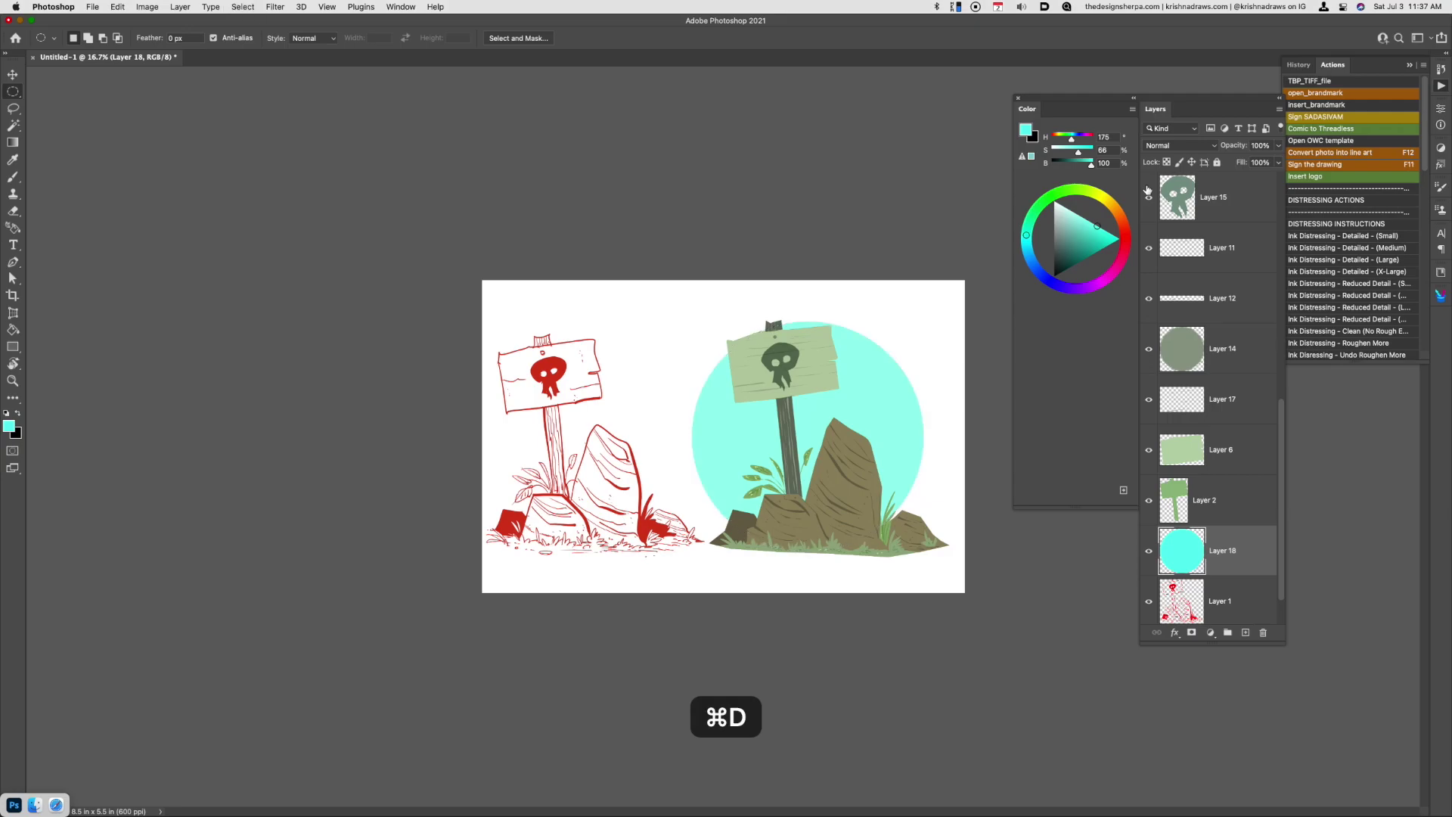
# Lighten the cyan background circle with Lightness +51
pyautogui.press('super+u')
pyautogui.moveTo(1264, 648); pyautogui.dragTo(1295, 651)
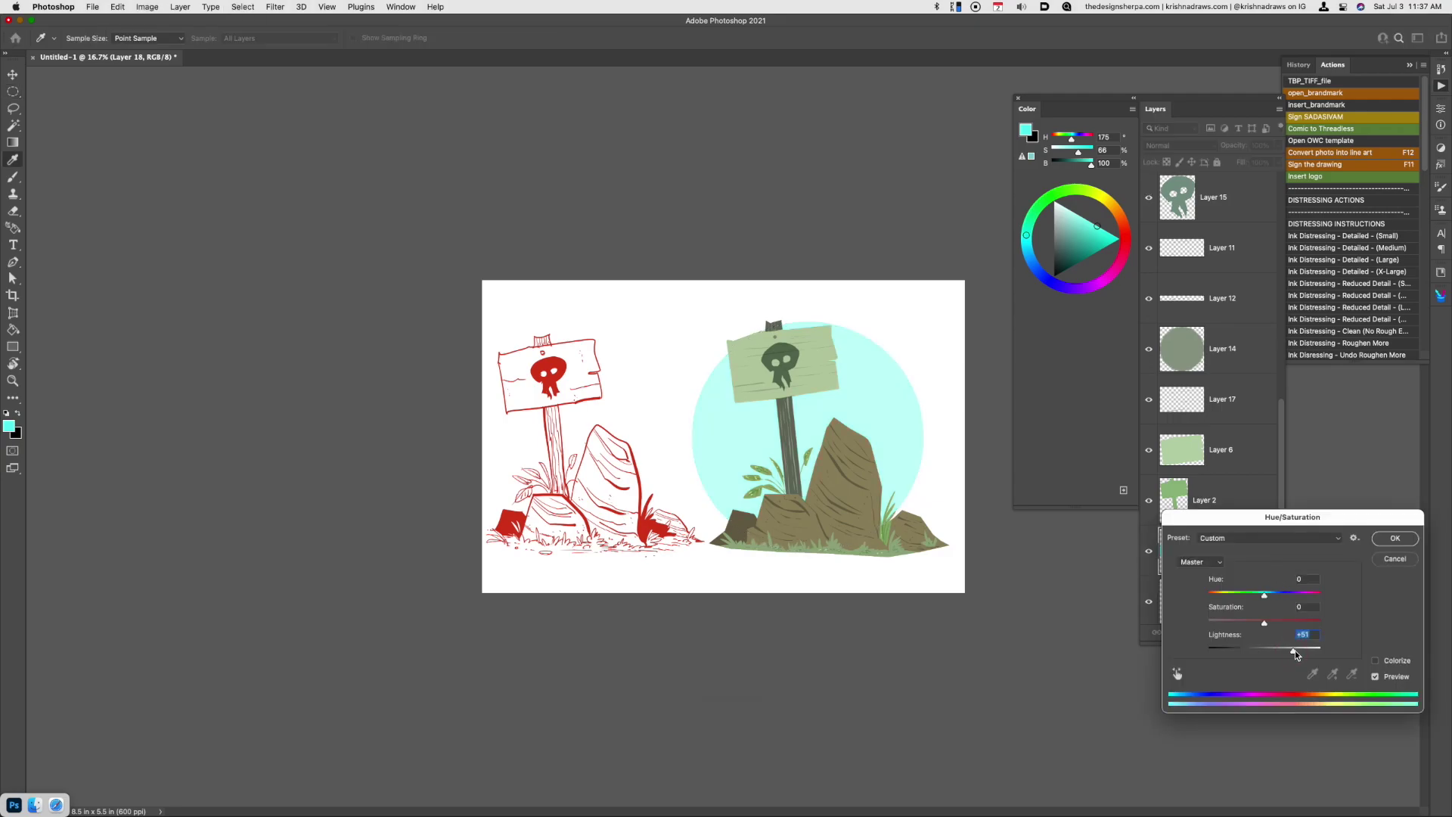
pyautogui.click(1392, 542)
# Enlarge the background circle upward and outward to about 108% width and 111% height
pyautogui.press('super+t')
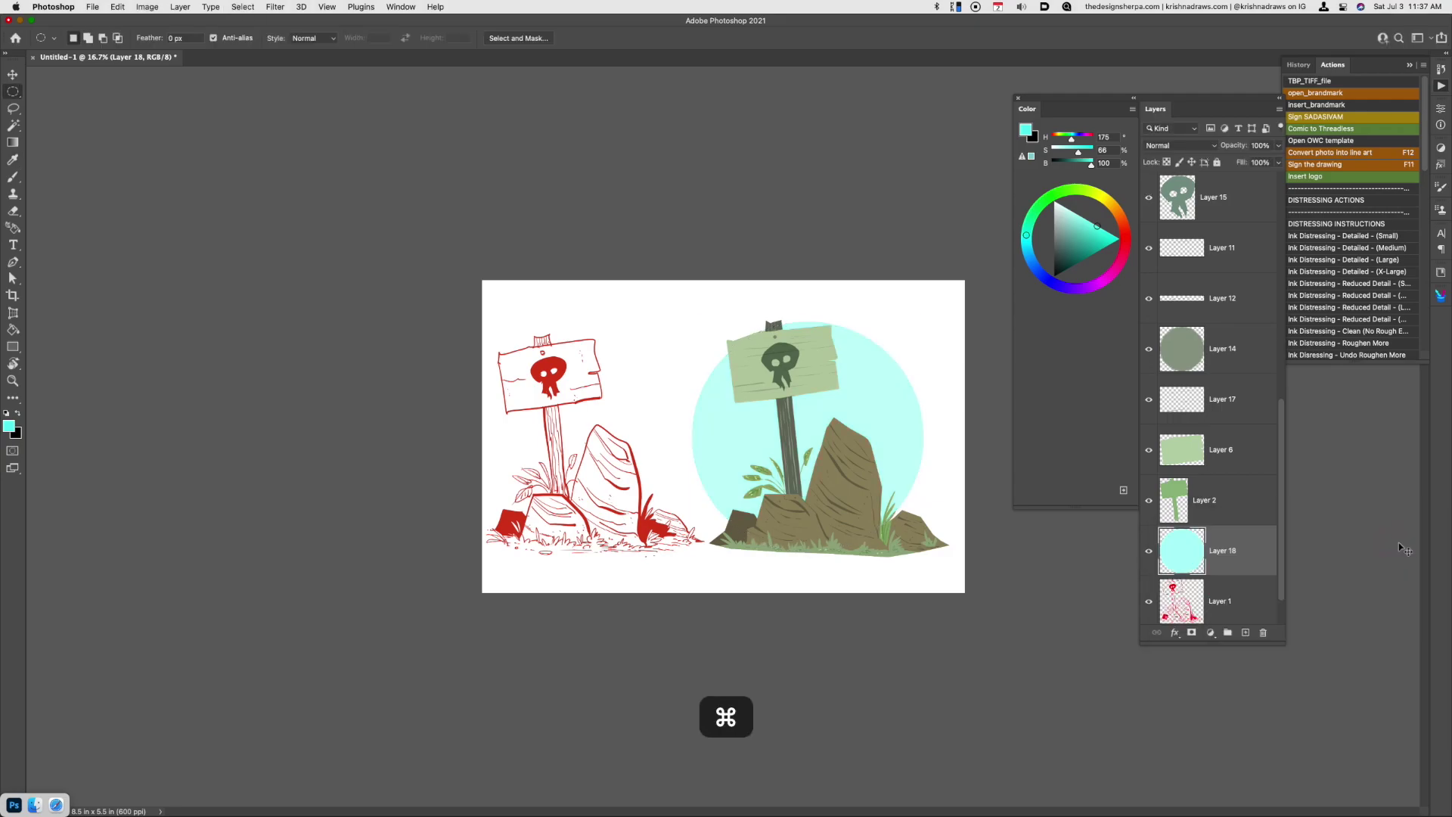
pyautogui.moveTo(808, 321); pyautogui.dragTo(806, 295)
pyautogui.moveTo(694, 421); pyautogui.dragTo(673, 425)
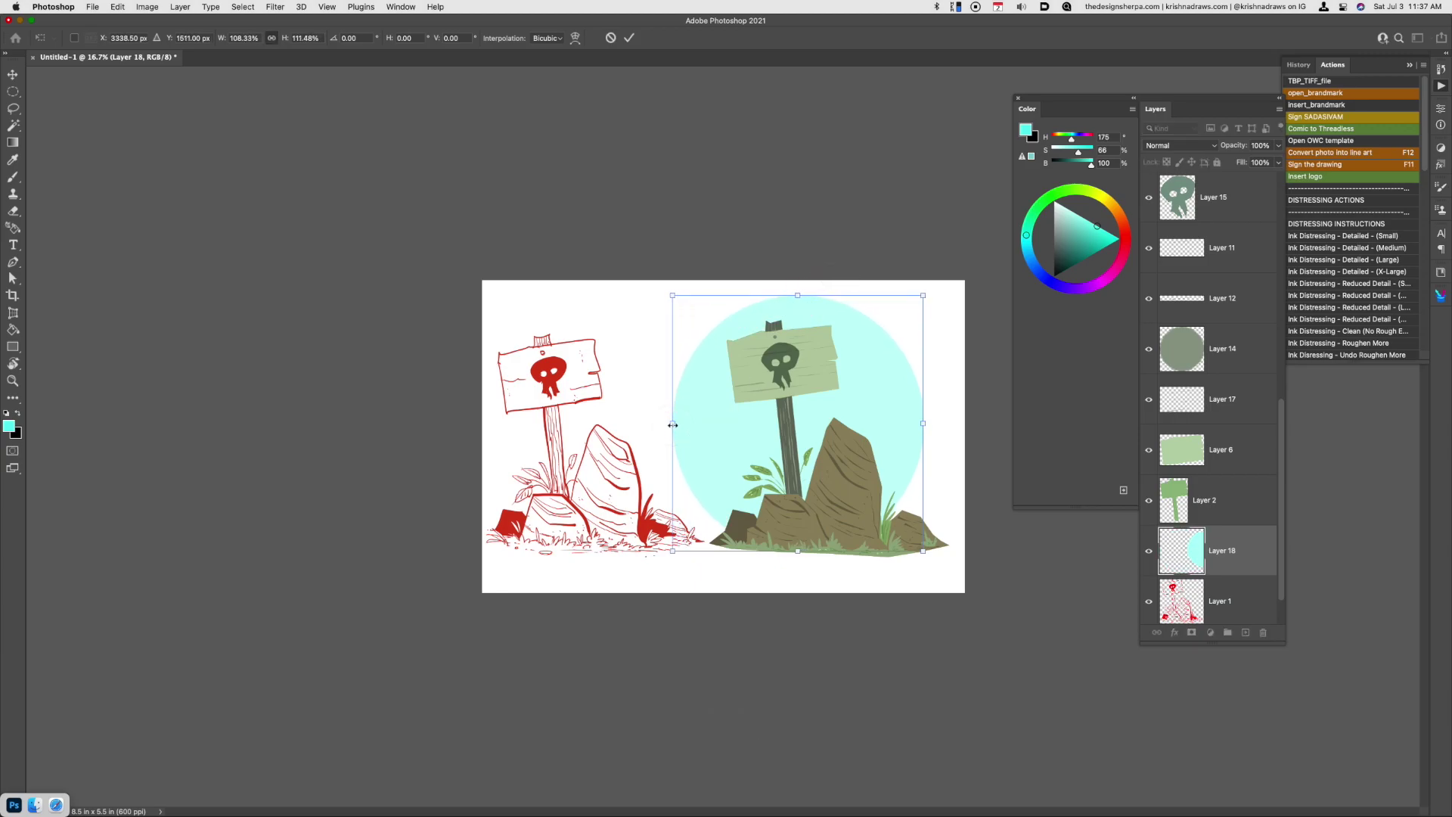
pyautogui.press('Return')
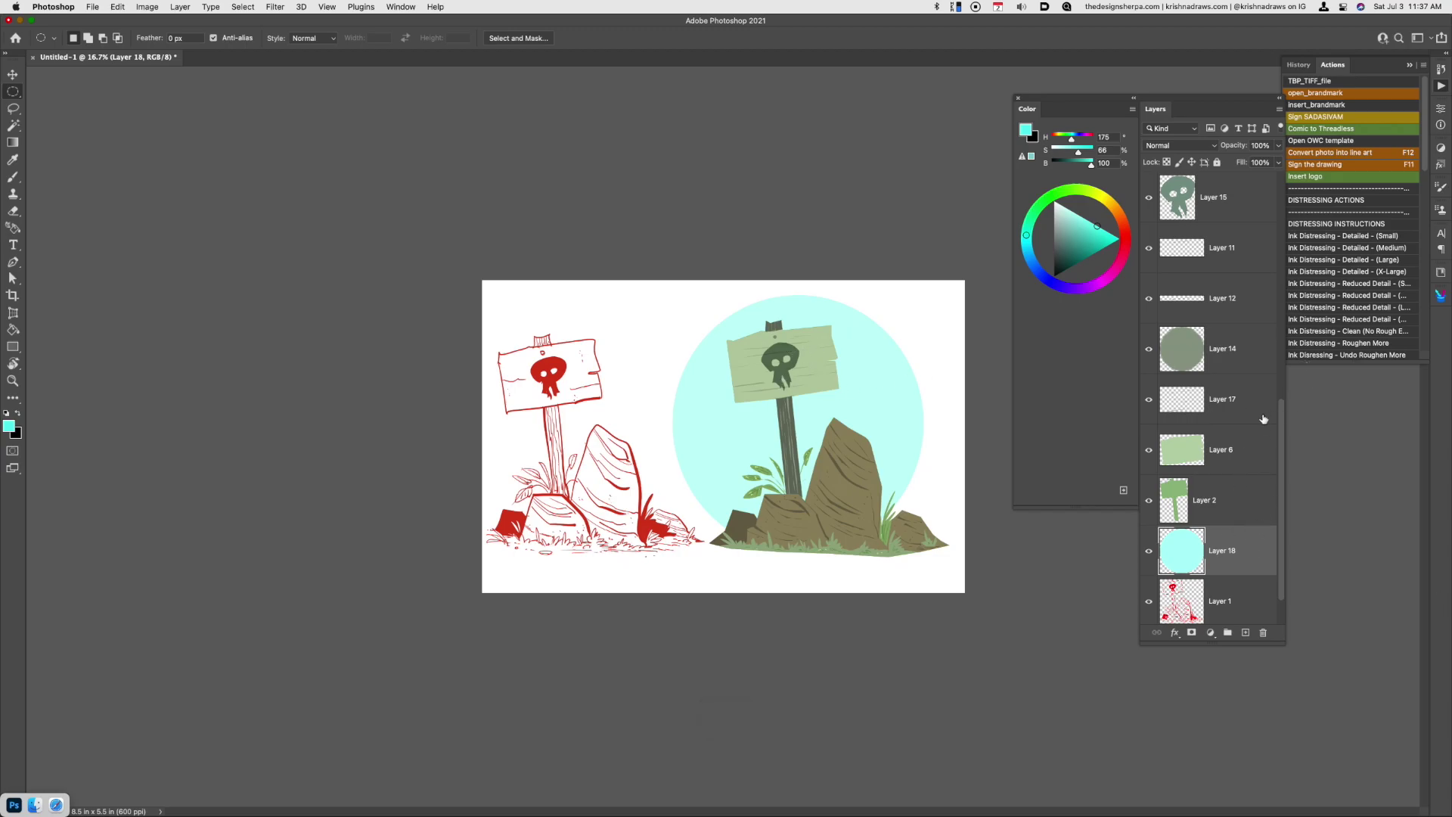
# Lasso and cut notches out of the signboard's edge on Layer 6, and hide the base shape, Layer 2
pyautogui.click(1233, 454)
pyautogui.press('l')
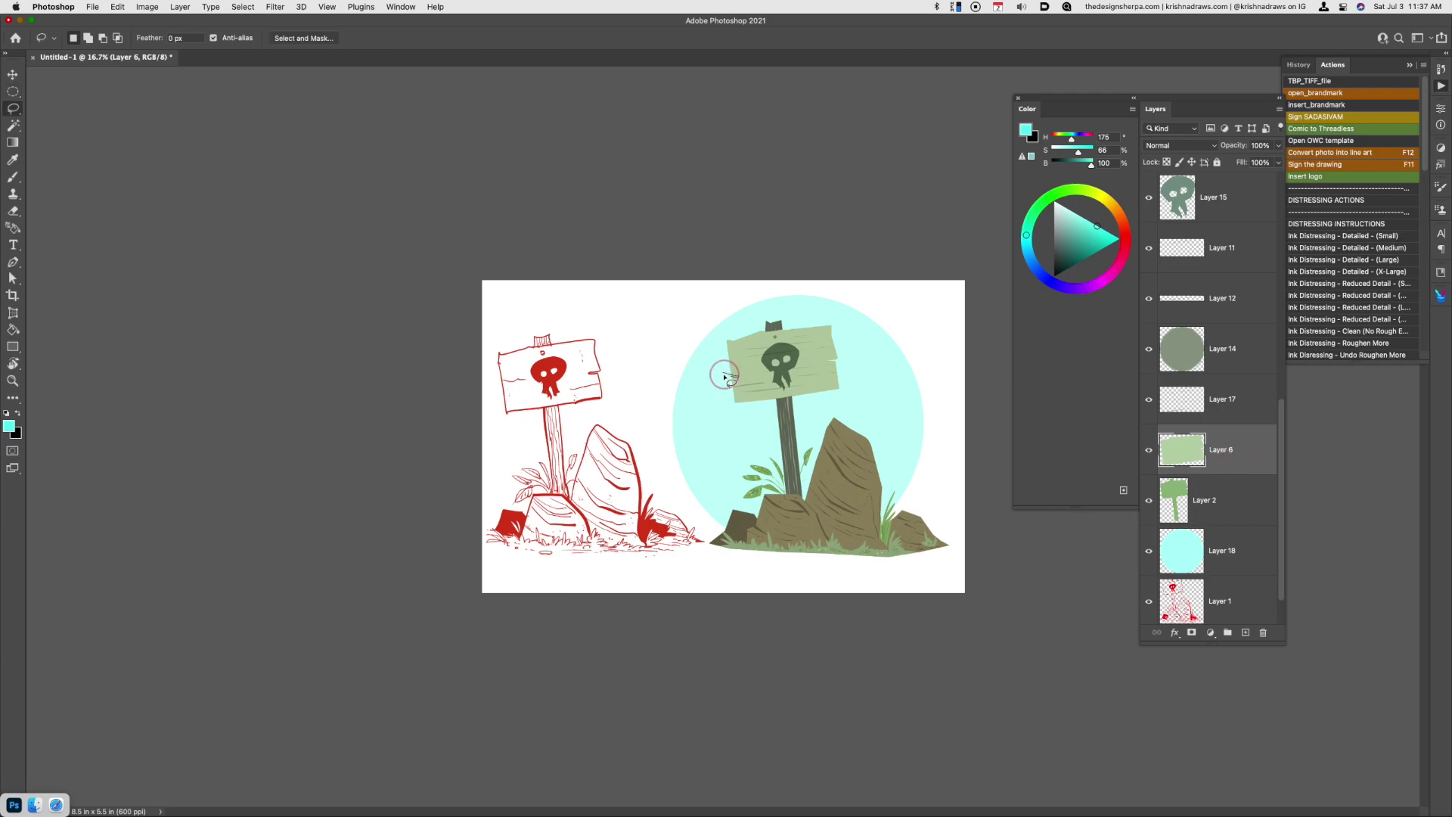
pyautogui.press('super+d')
pyautogui.press('super+x')
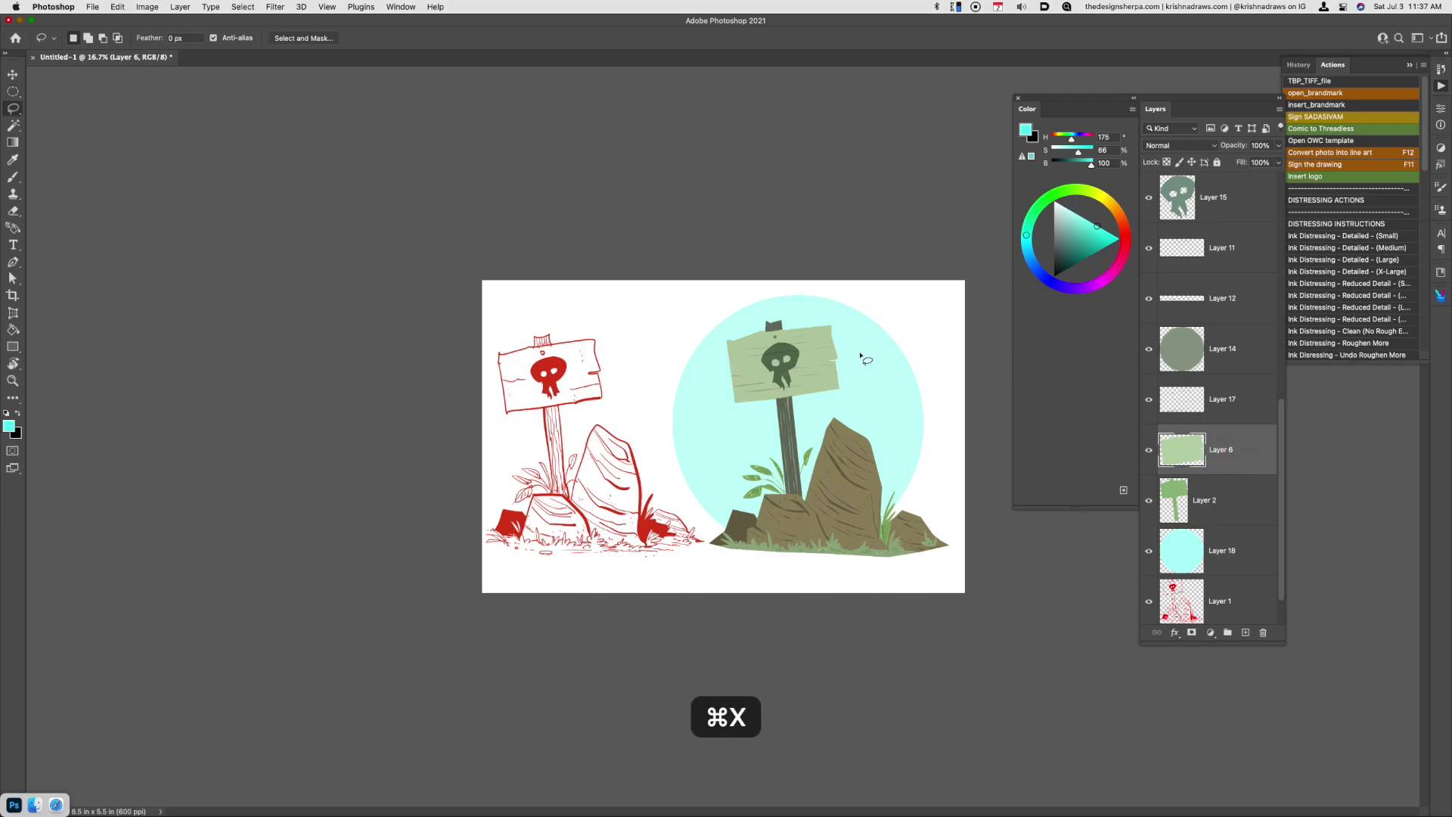
pyautogui.click(1149, 500)
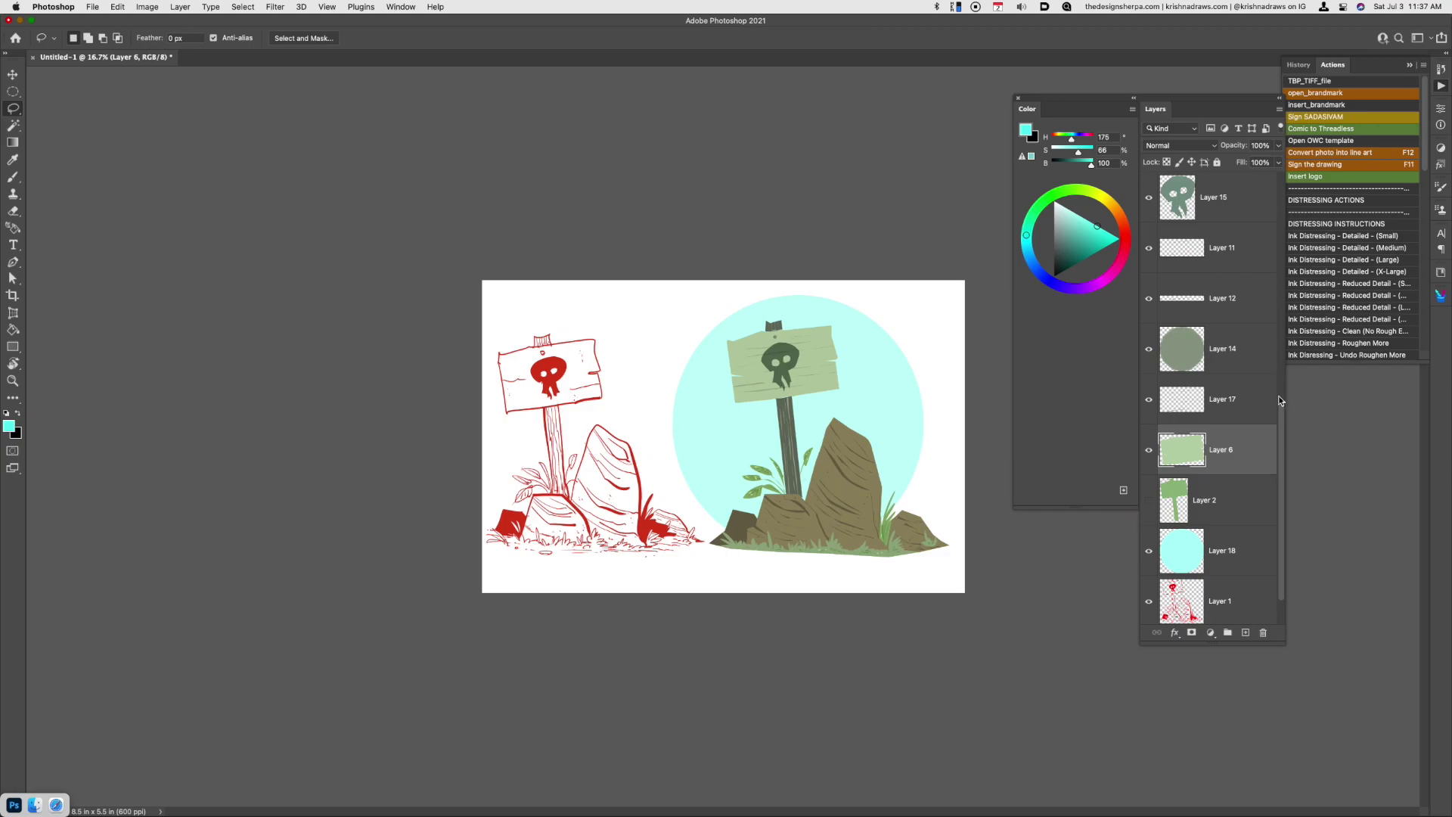
pyautogui.press('super')
pyautogui.press('super+equal')
pyautogui.press('super+equal')
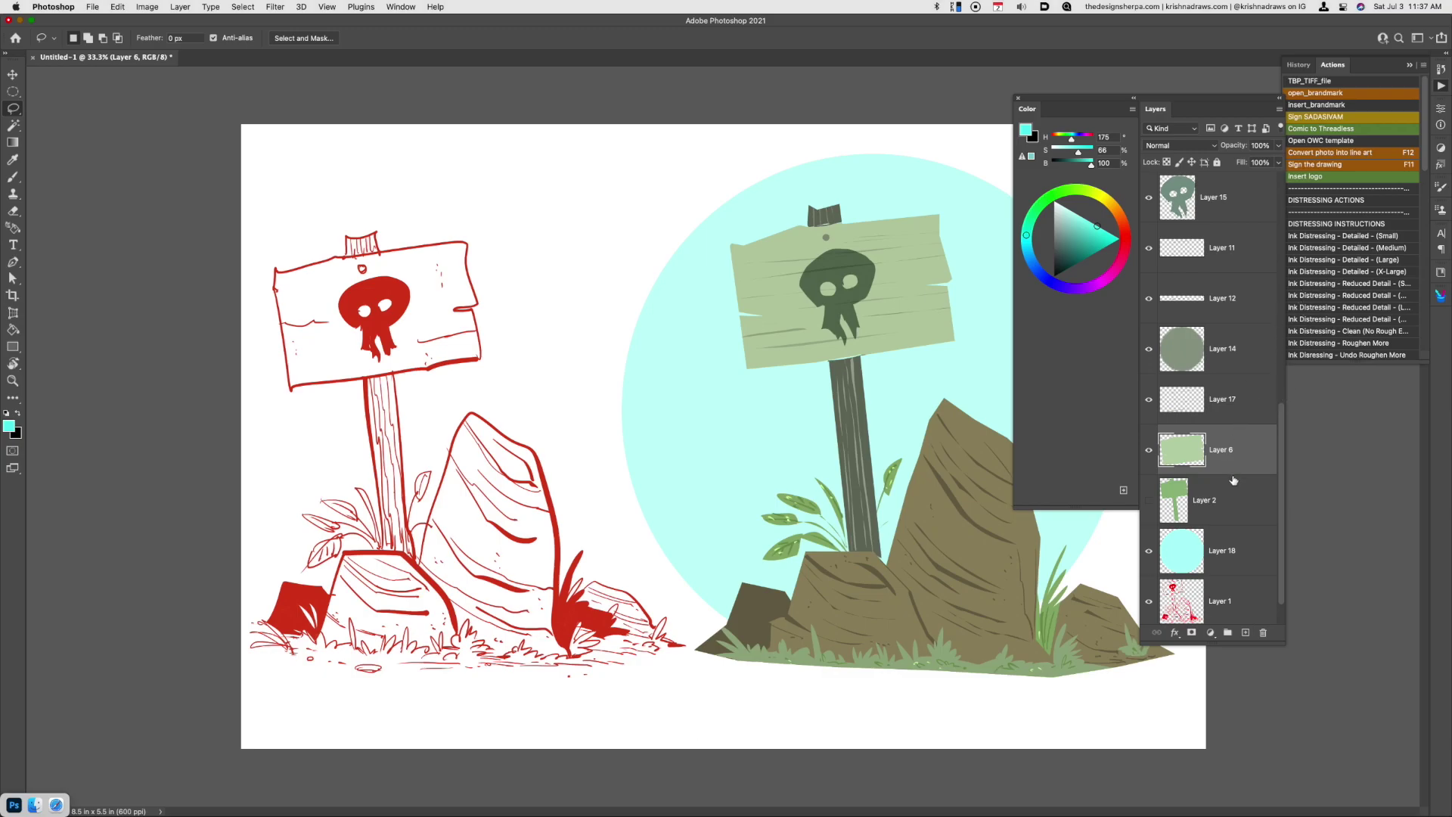
# Sample the signpost's grey-green and brush touch-ups on Layer 5, undoing the last stroke
pyautogui.moveTo(1282, 455); pyautogui.dragTo(1295, 294)
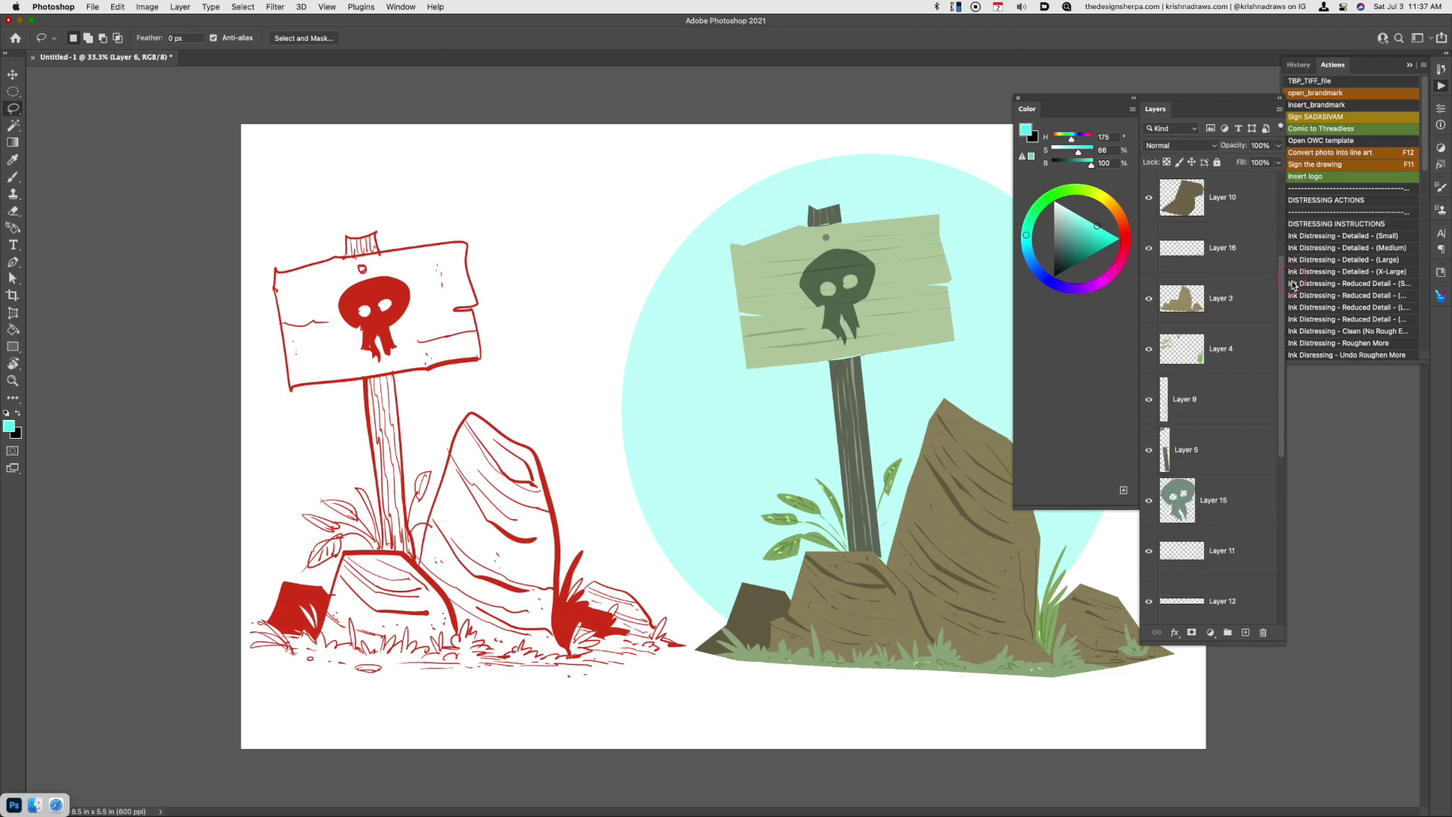
pyautogui.click(1199, 450)
pyautogui.press('i')
pyautogui.click(839, 365)
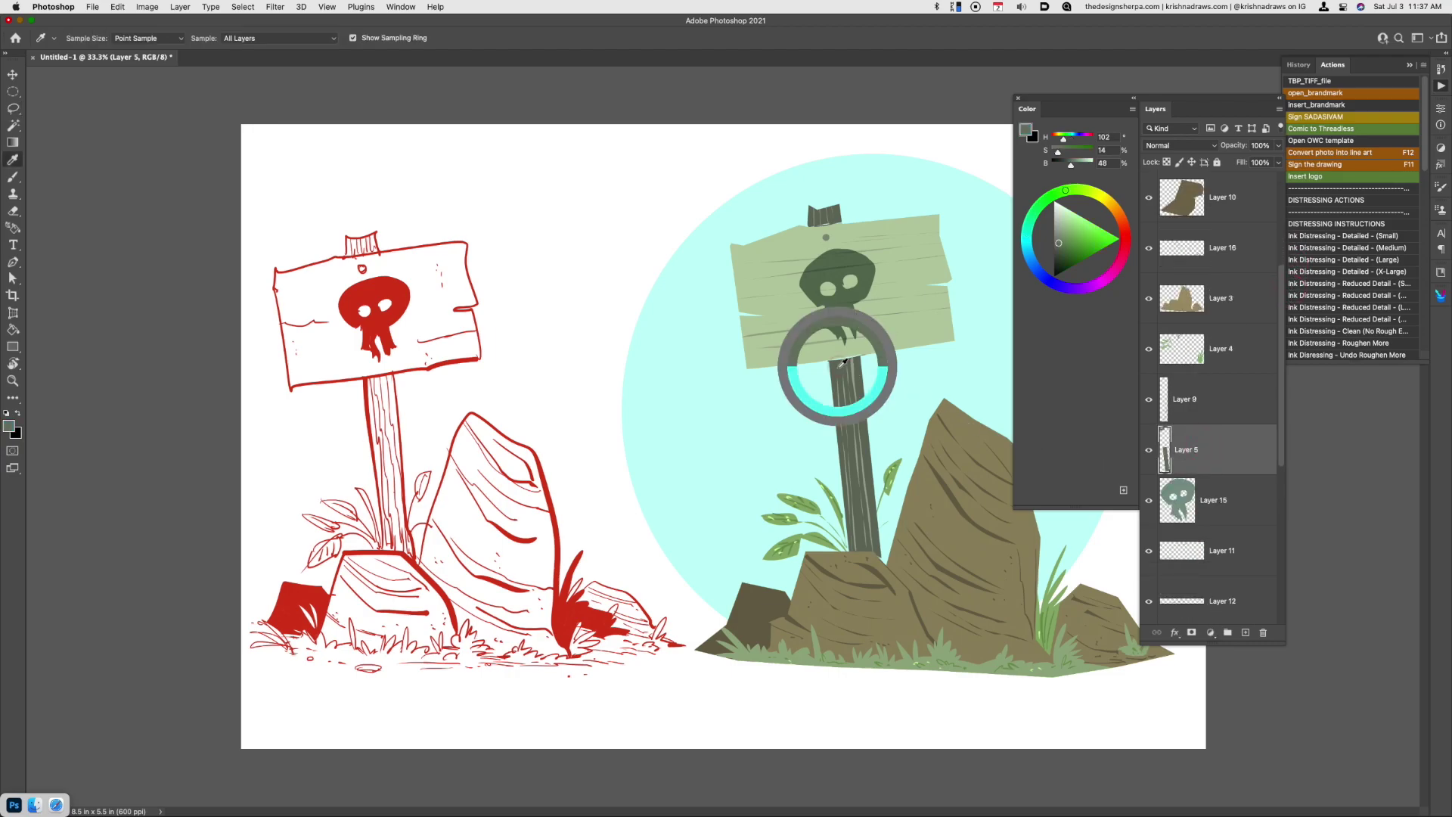
pyautogui.press('b')
pyautogui.press('super+z')
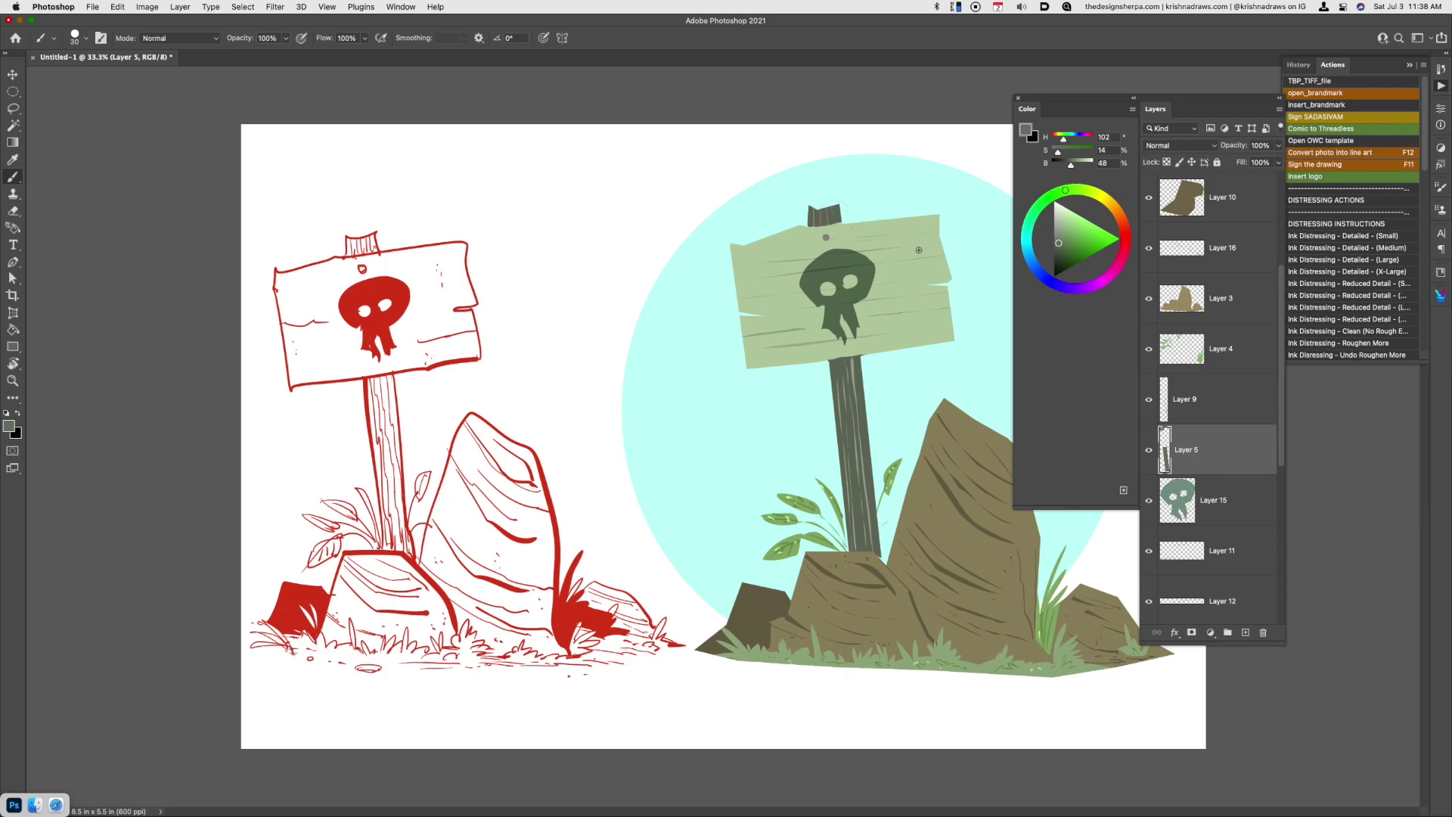
# Toggle the greyscale proof preview on and off to check the tonal values against the background circle
pyautogui.press('super+minus')
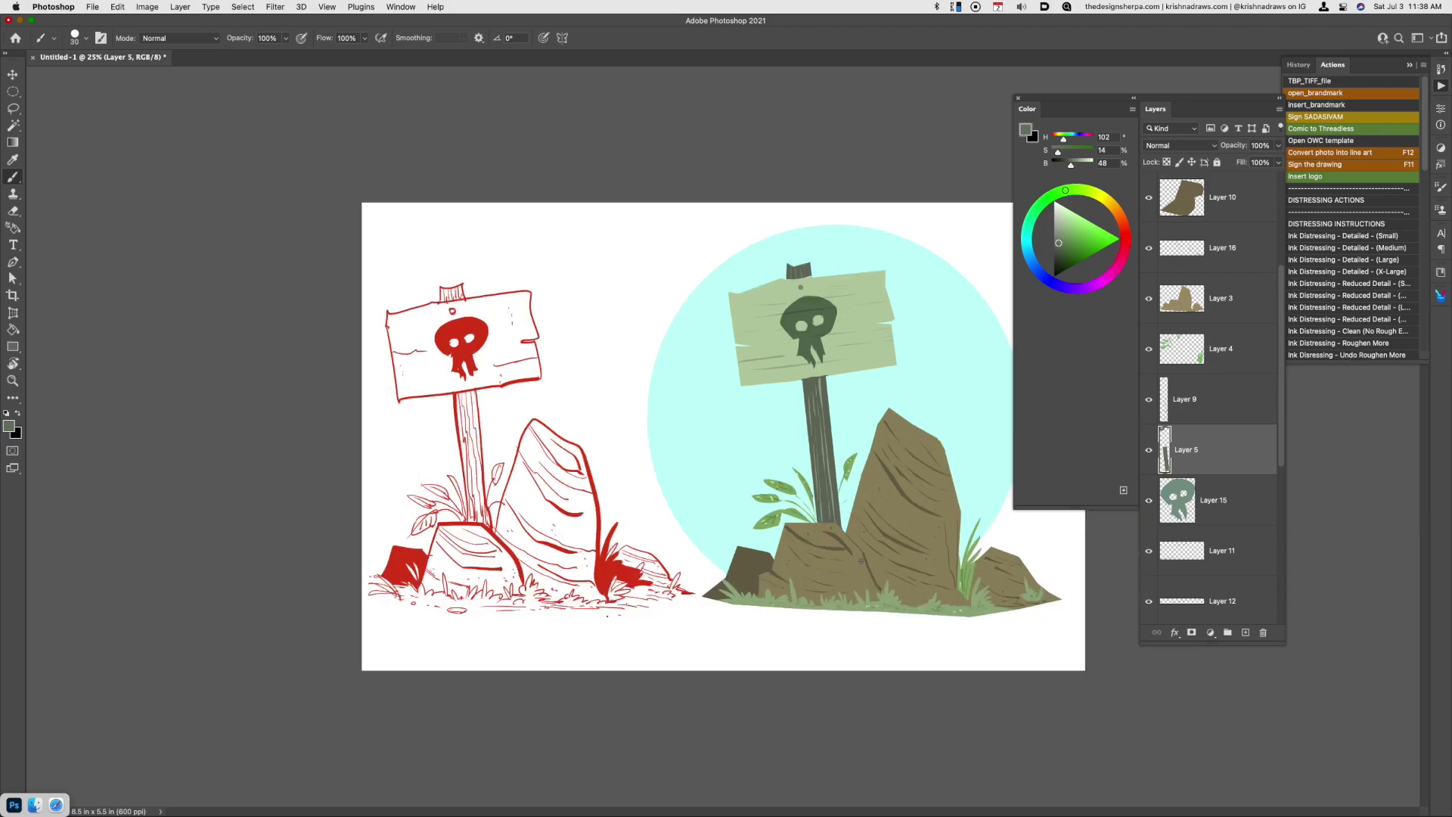
pyautogui.press('super+minus')
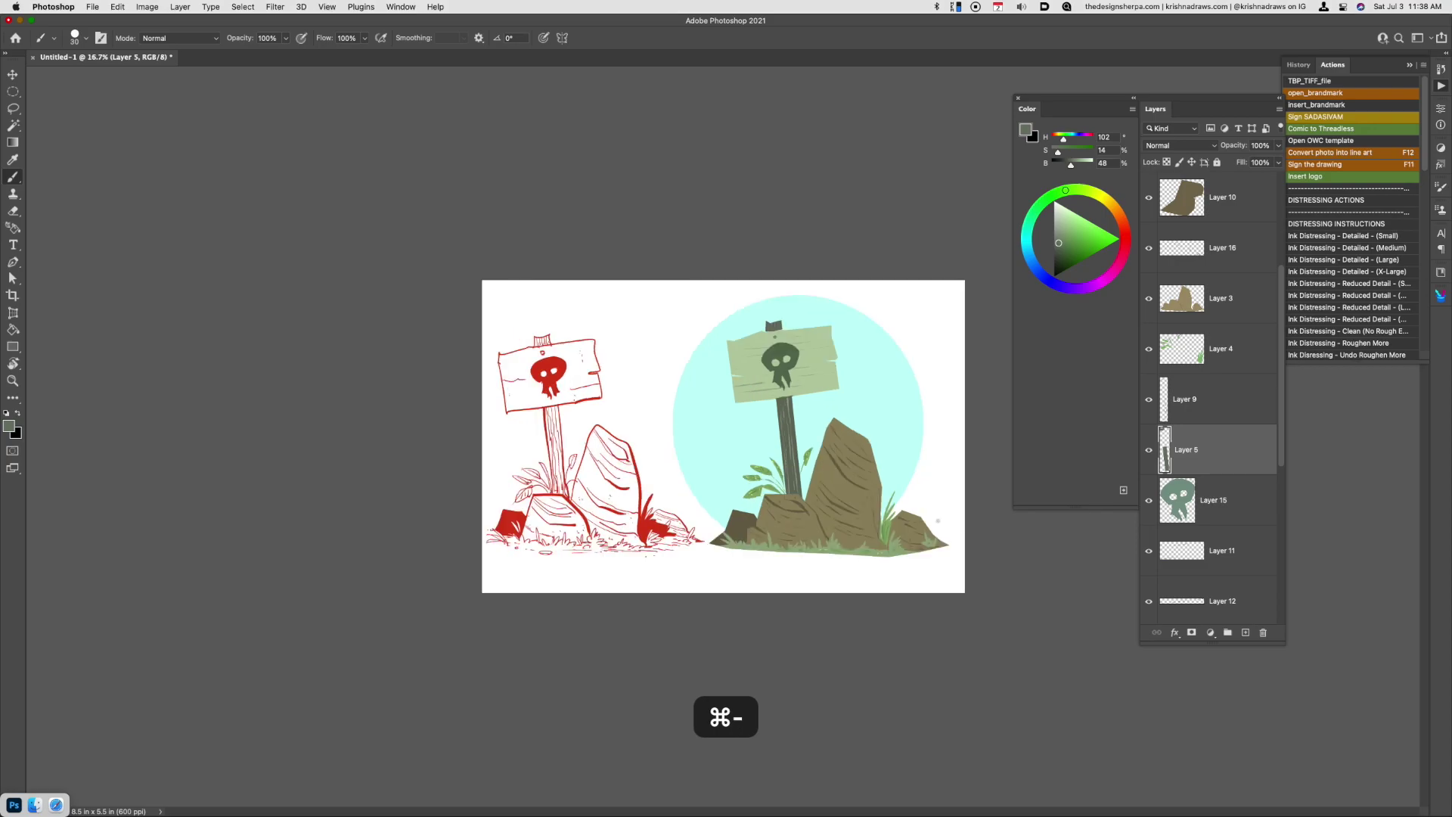
pyautogui.press('super+y')
pyautogui.press('super+y')
# Raise the saturation of the grass layer, Layer 7, by +35
pyautogui.scroll(3, 1283, 312)
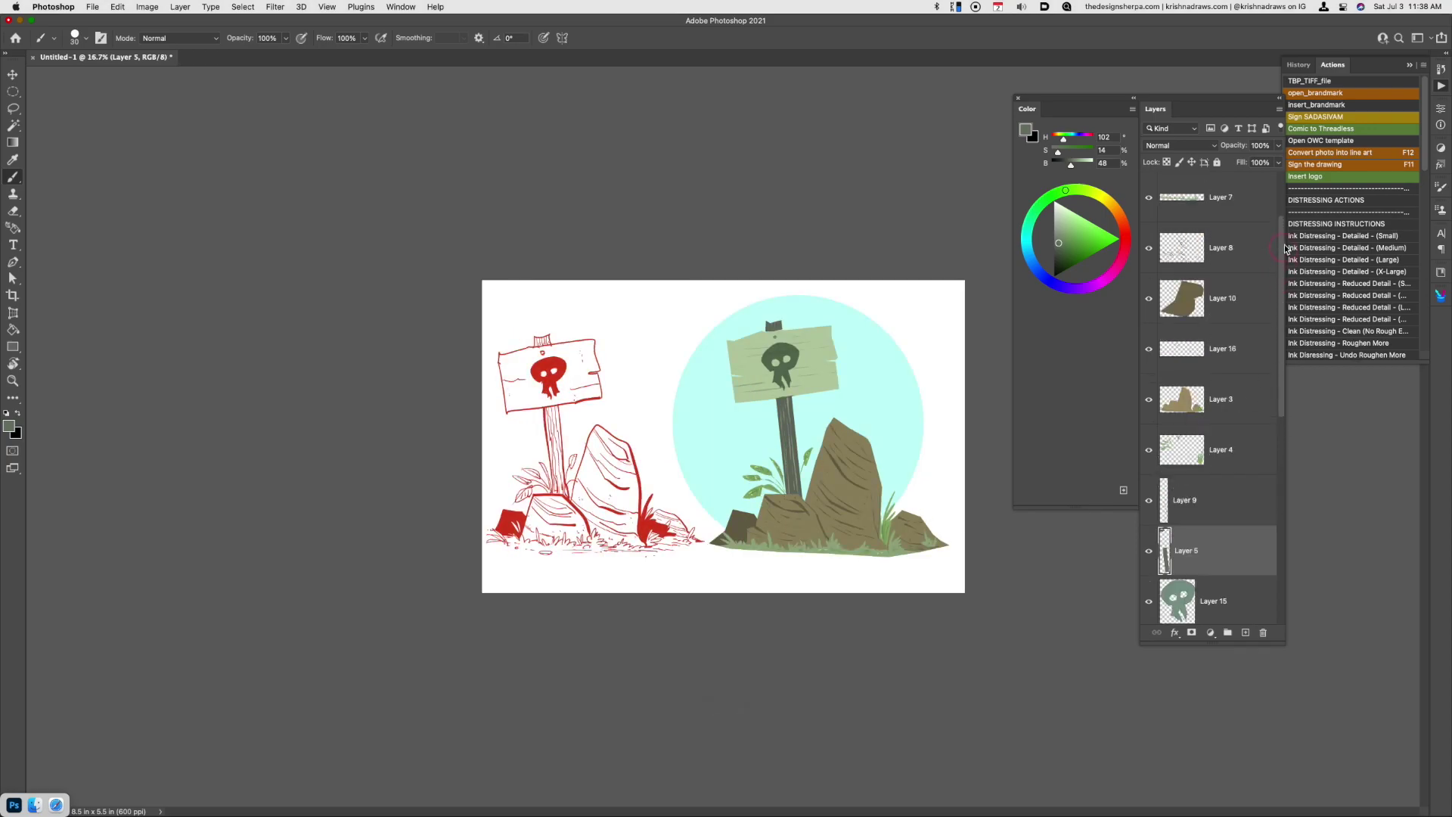
pyautogui.click(1258, 255)
pyautogui.press('super+u')
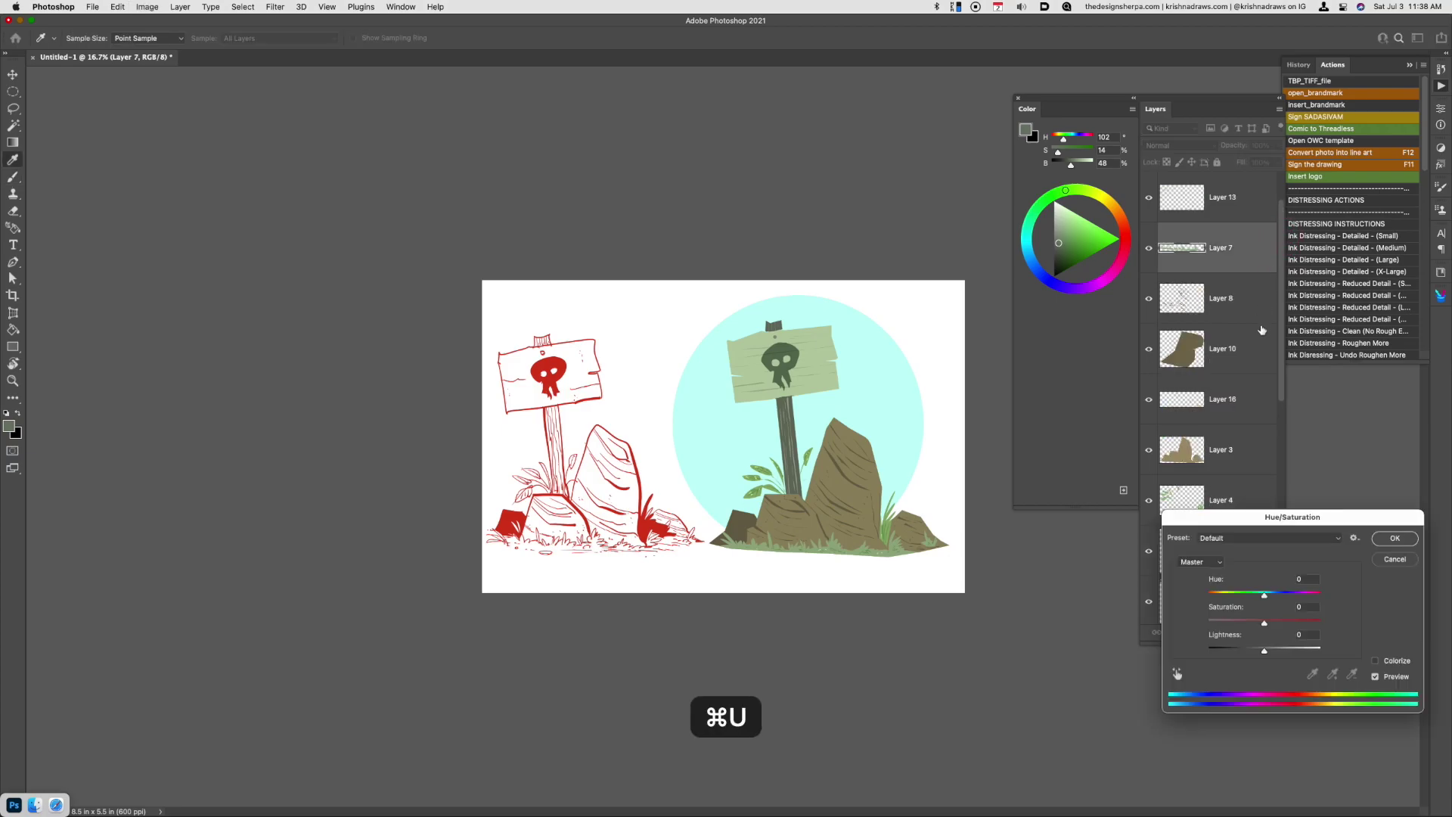
pyautogui.click(1282, 622)
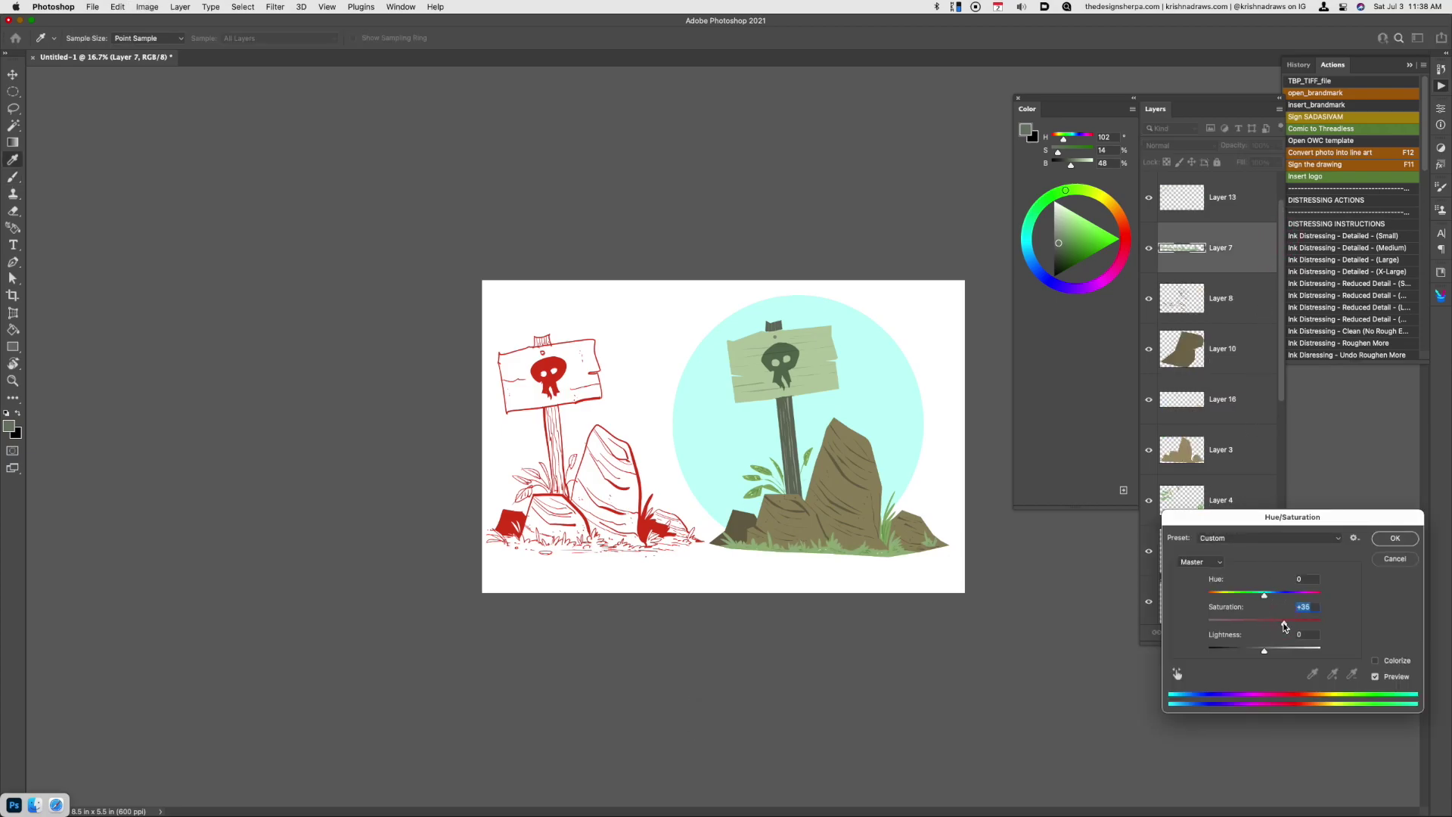
pyautogui.click(1396, 539)
# Move the floating Color and Layers panels aside to uncover the background circle
pyautogui.press('super+equal')
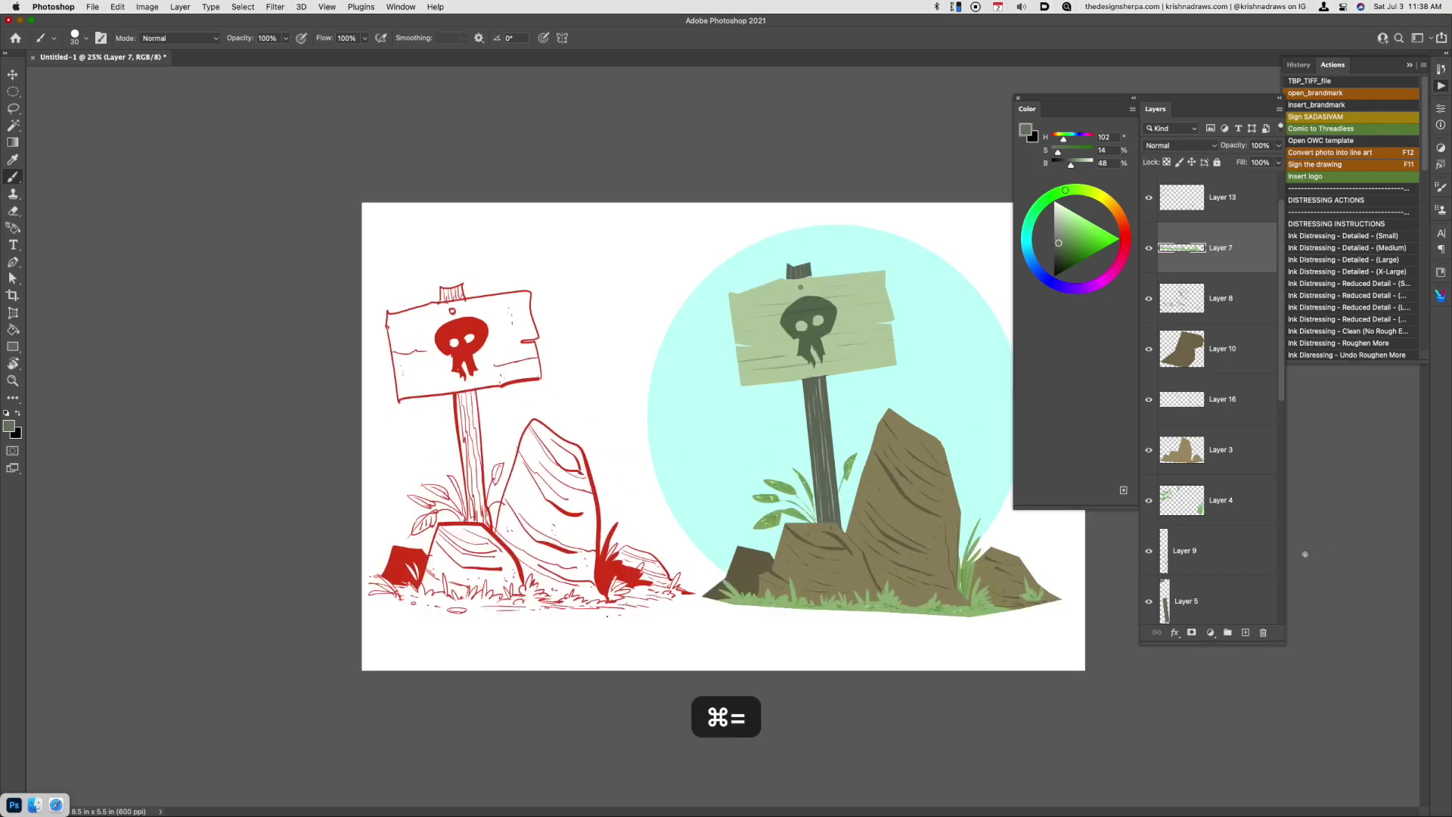
pyautogui.moveTo(1111, 104); pyautogui.dragTo(1164, 137)
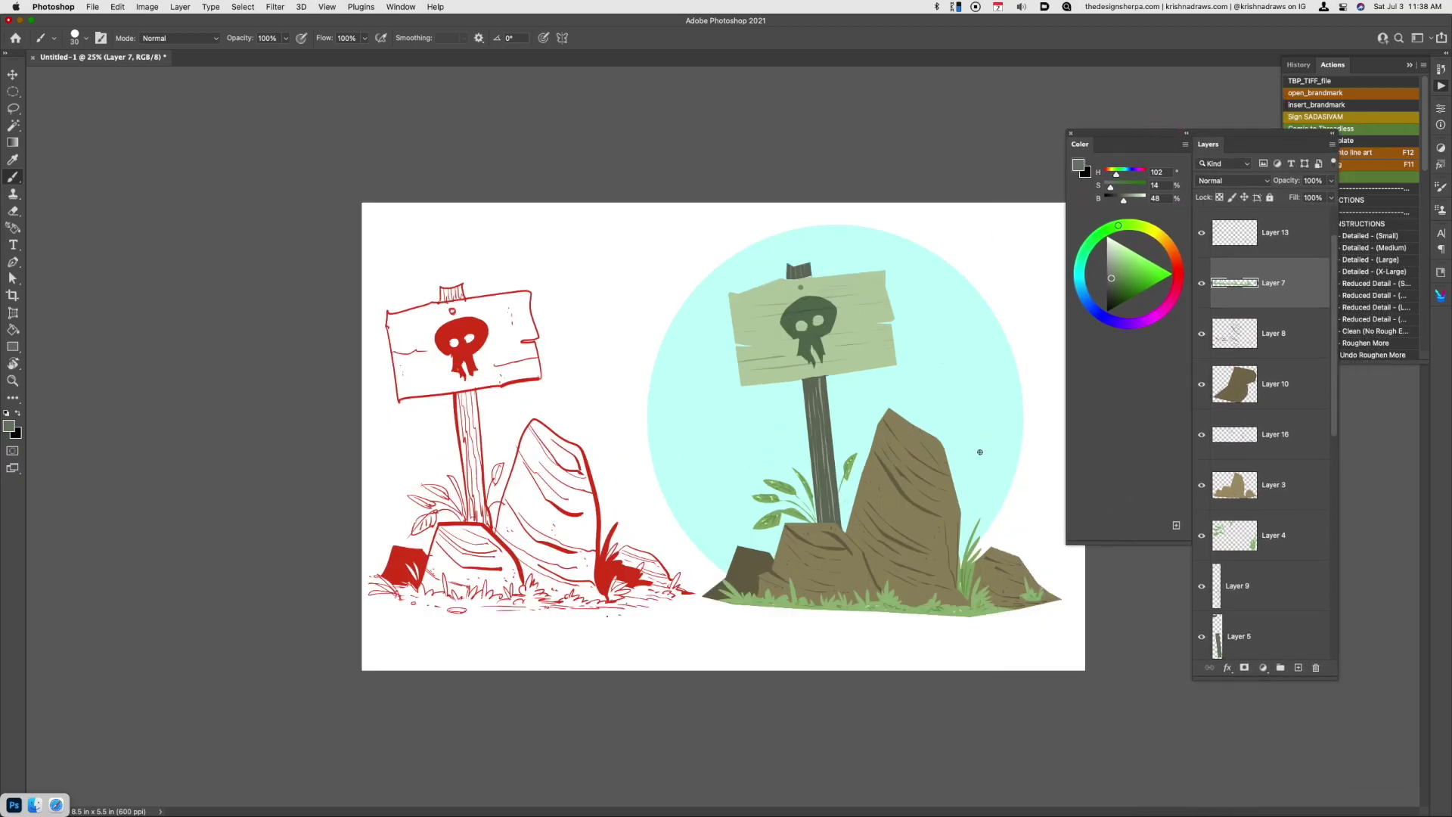